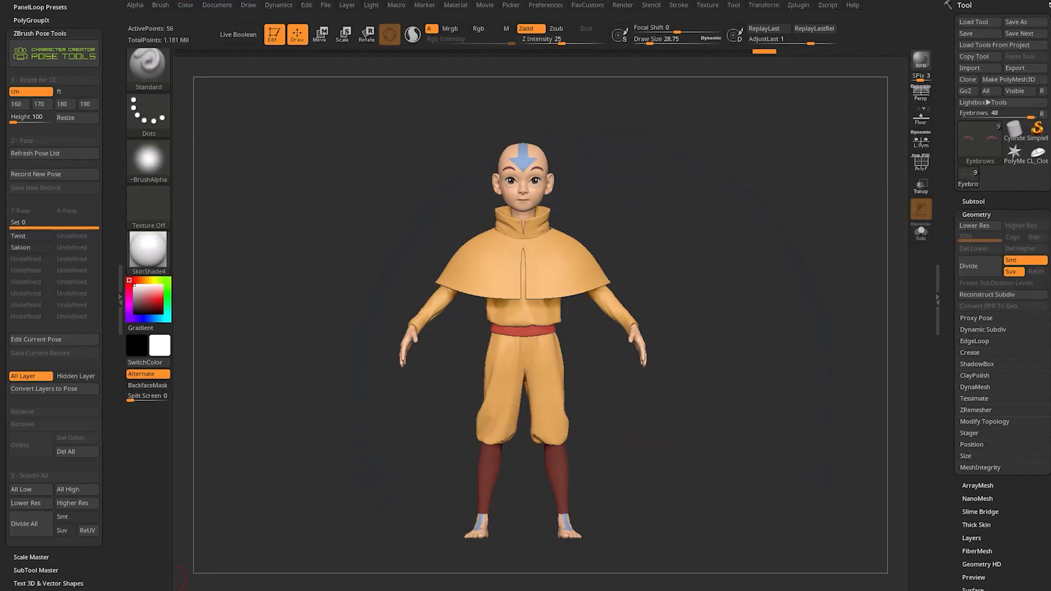
- Apply the Twist pose to the character and switch it to the Saloon pose
{"action": "left_click_drag", "start_coordinate": [722, 358], "coordinate": [734, 299]}
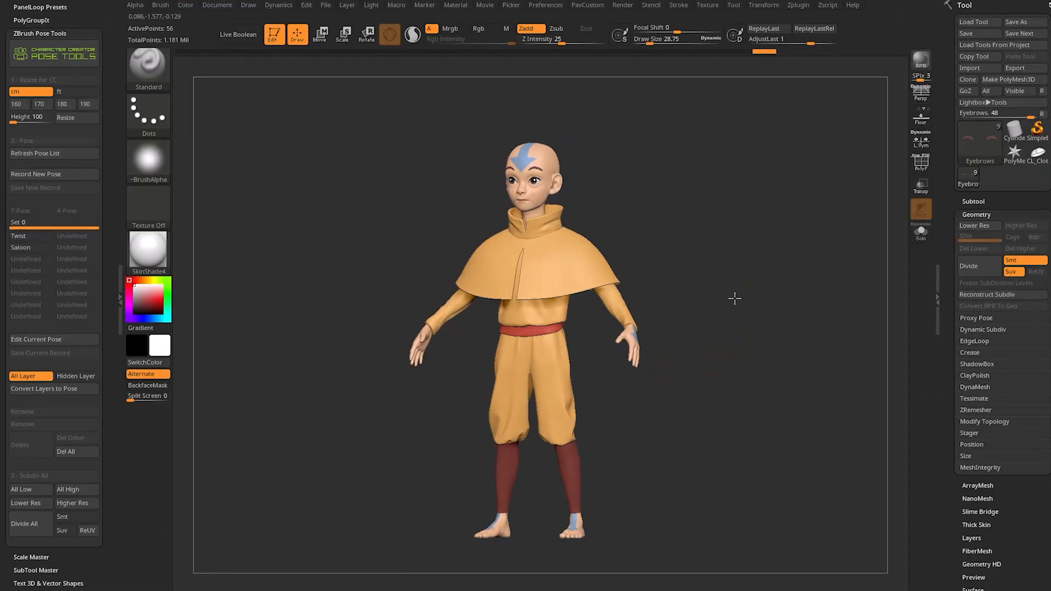
{"action": "left_click", "coordinate": [26, 238]}
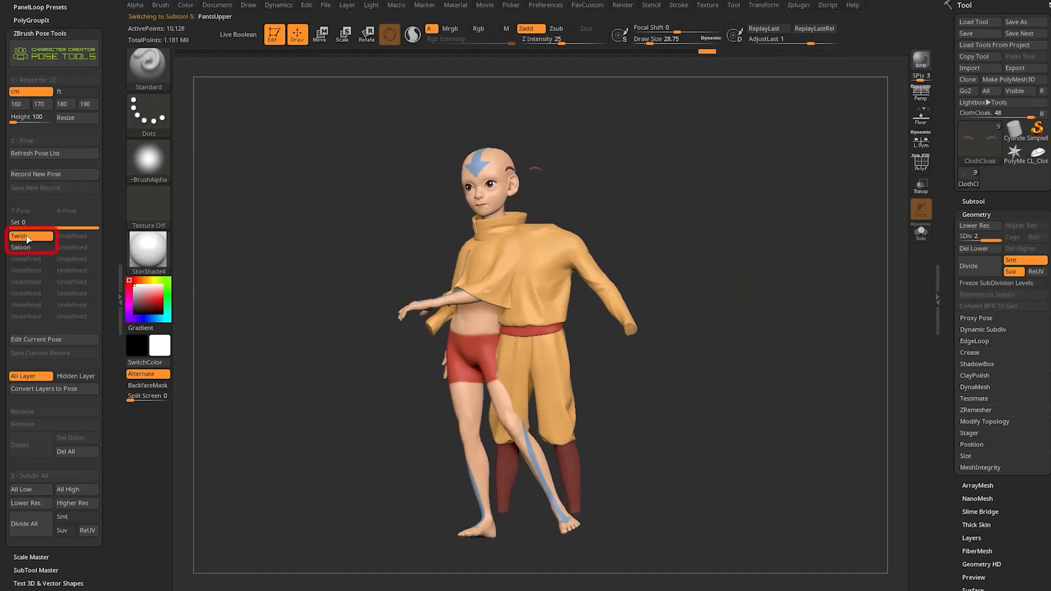
{"action": "left_click", "coordinate": [22, 248]}
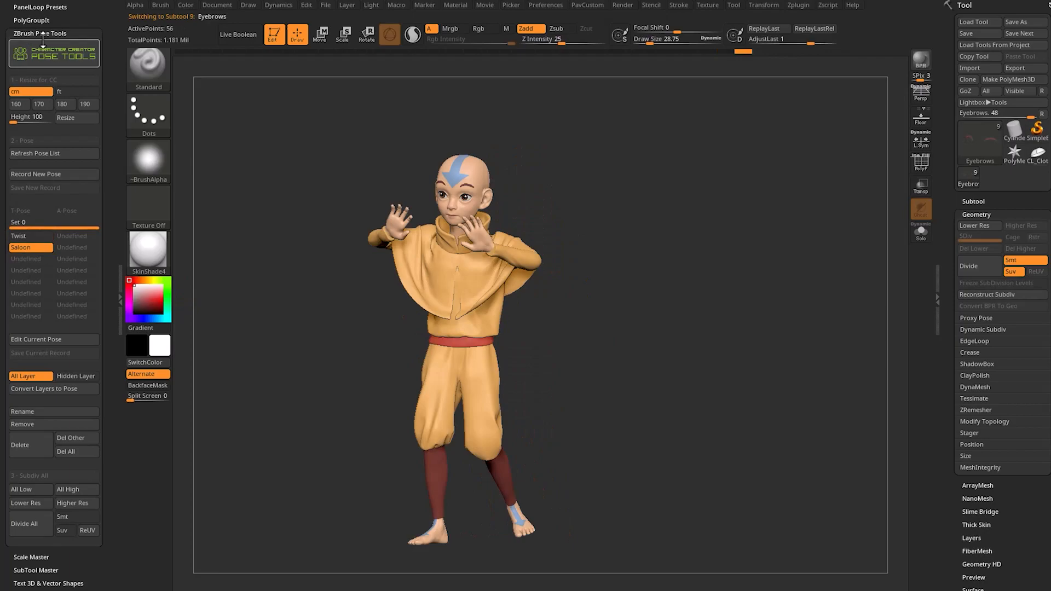
{"action": "left_click_drag", "start_coordinate": [104, 27], "coordinate": [111, 153]}
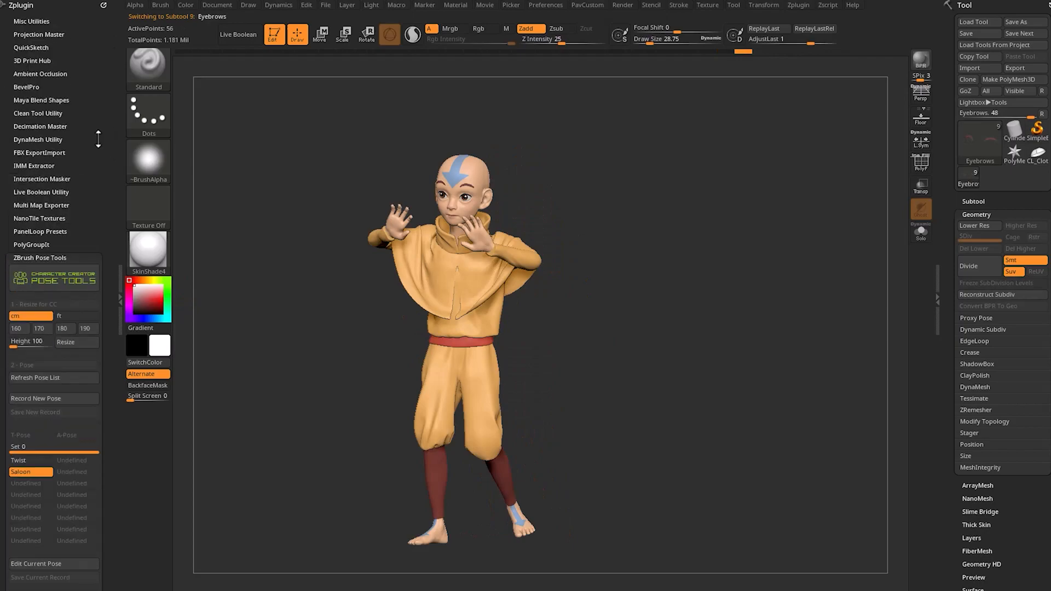
{"action": "left_click_drag", "start_coordinate": [91, 236], "coordinate": [90, 63]}
{"action": "left_click_drag", "start_coordinate": [104, 218], "coordinate": [108, 193]}
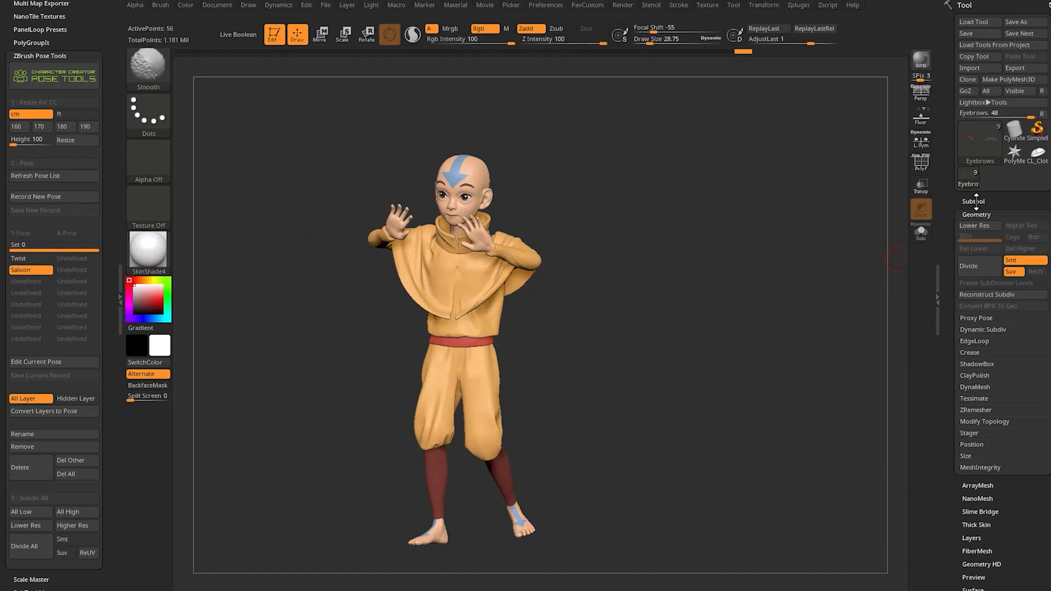
- Show the list of subtools that make up the character
{"action": "left_click", "coordinate": [975, 201]}
{"action": "left_click_drag", "start_coordinate": [943, 173], "coordinate": [940, 308]}
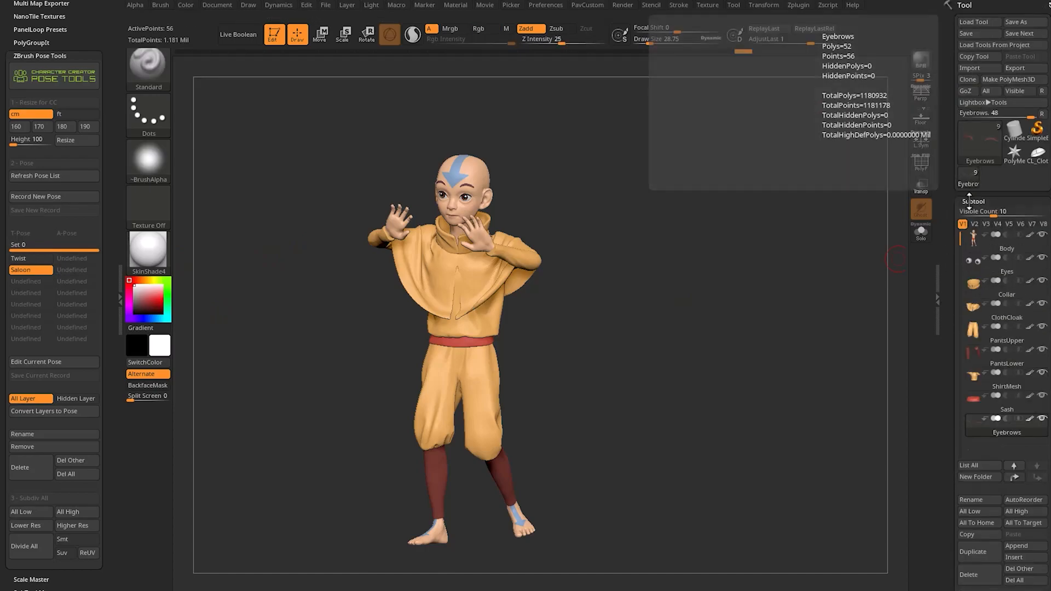
{"action": "scroll", "coordinate": [968, 298], "scroll_direction": "down", "scroll_amount": 3}
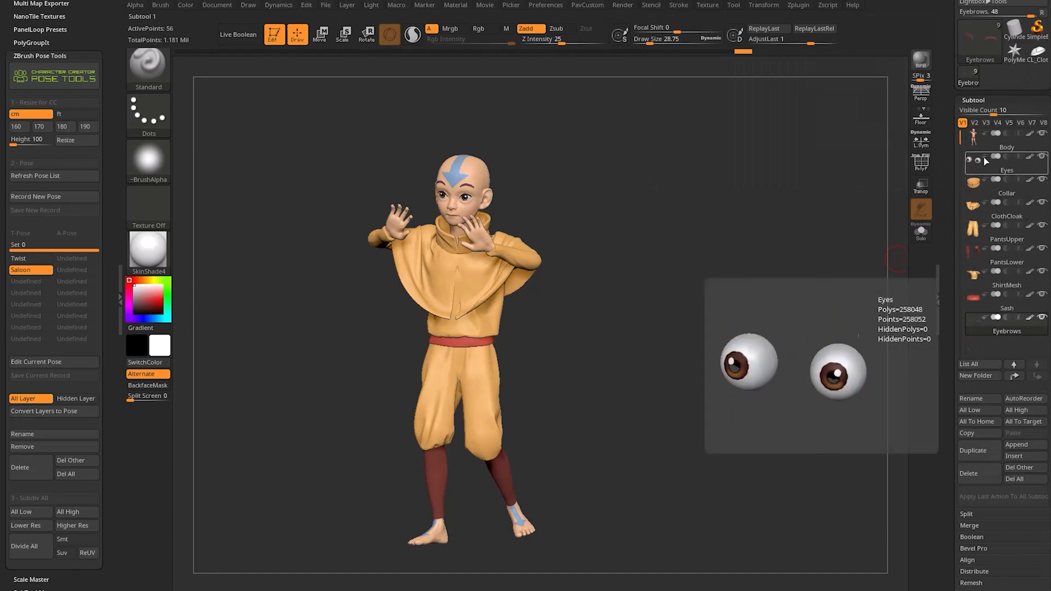
{"action": "left_click_drag", "start_coordinate": [947, 383], "coordinate": [949, 244]}
{"action": "scroll", "coordinate": [948, 243], "scroll_direction": "down", "scroll_amount": 8}
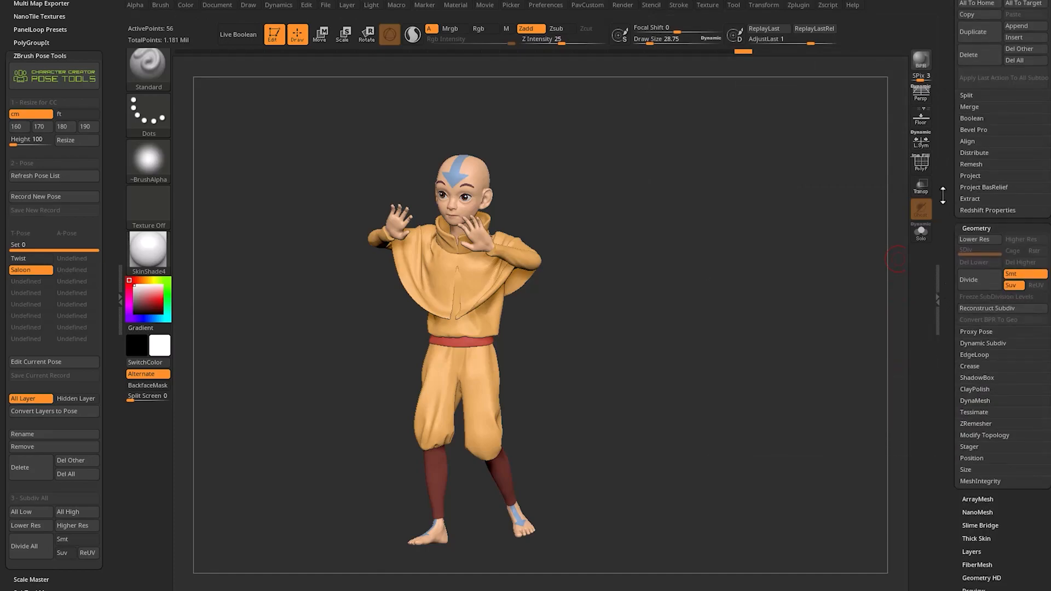
- Display the layers of the current subtool and examine the CCPose_Twist and CCPose_Saloon pose layers
{"action": "left_click", "coordinate": [959, 226], "text": "shift"}
{"action": "left_click", "coordinate": [970, 296]}
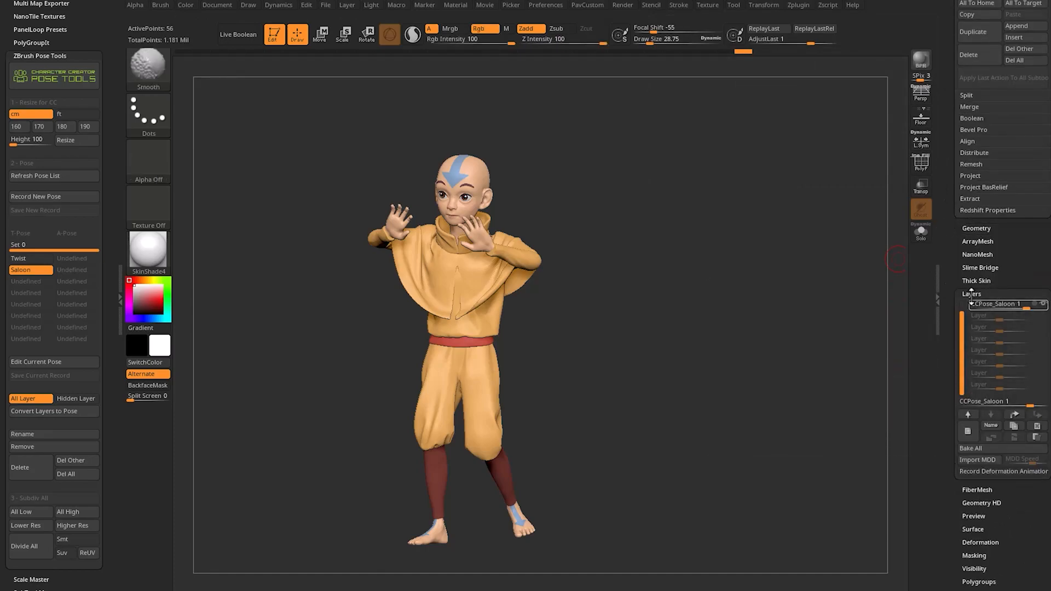
{"action": "left_click_drag", "start_coordinate": [952, 272], "coordinate": [950, 231]}
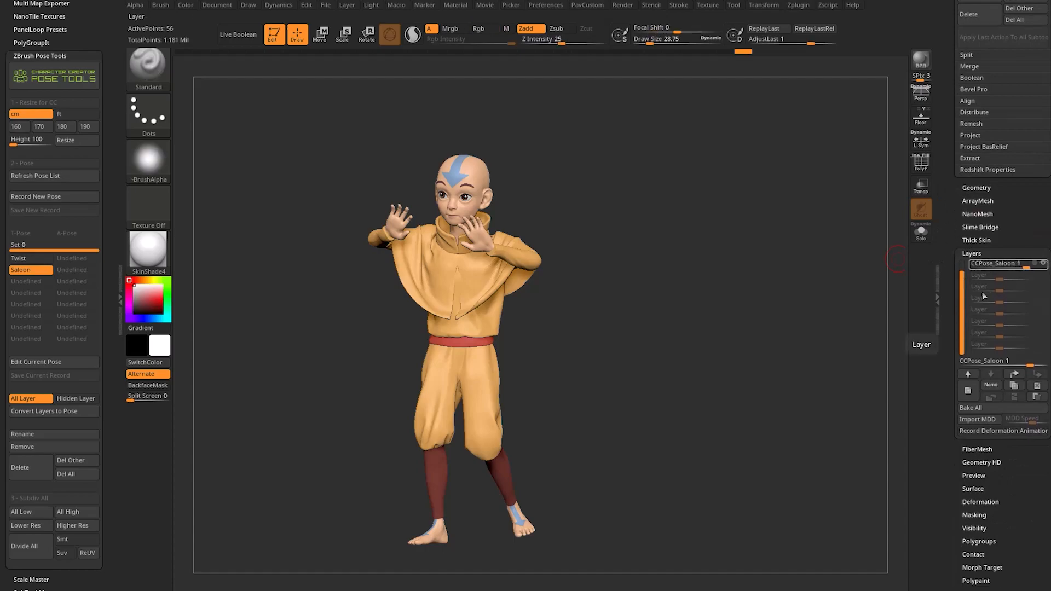
{"action": "left_click_drag", "start_coordinate": [961, 276], "coordinate": [961, 265]}
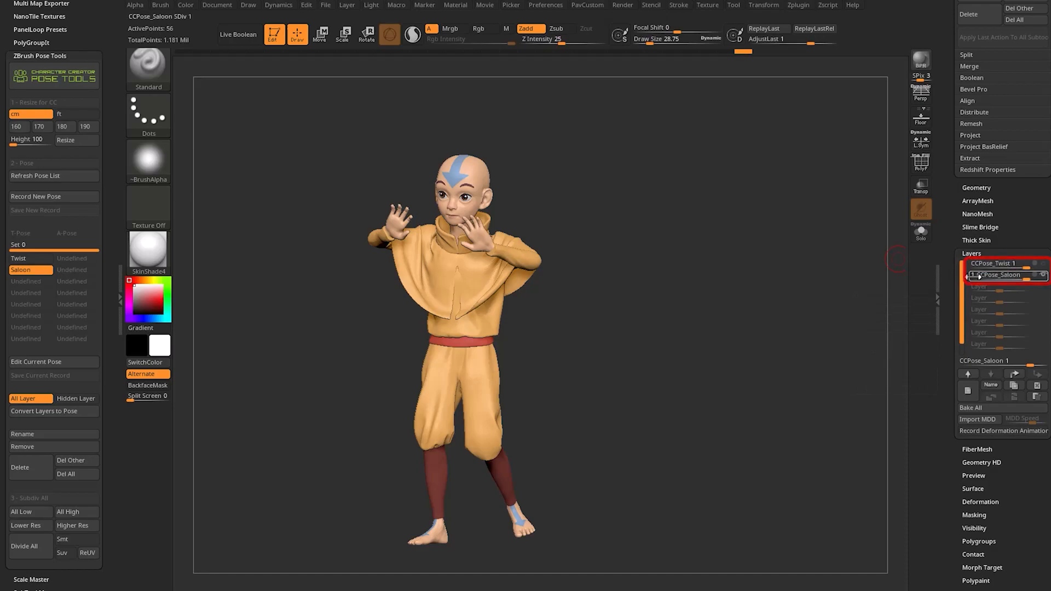
{"action": "left_click", "coordinate": [991, 264]}
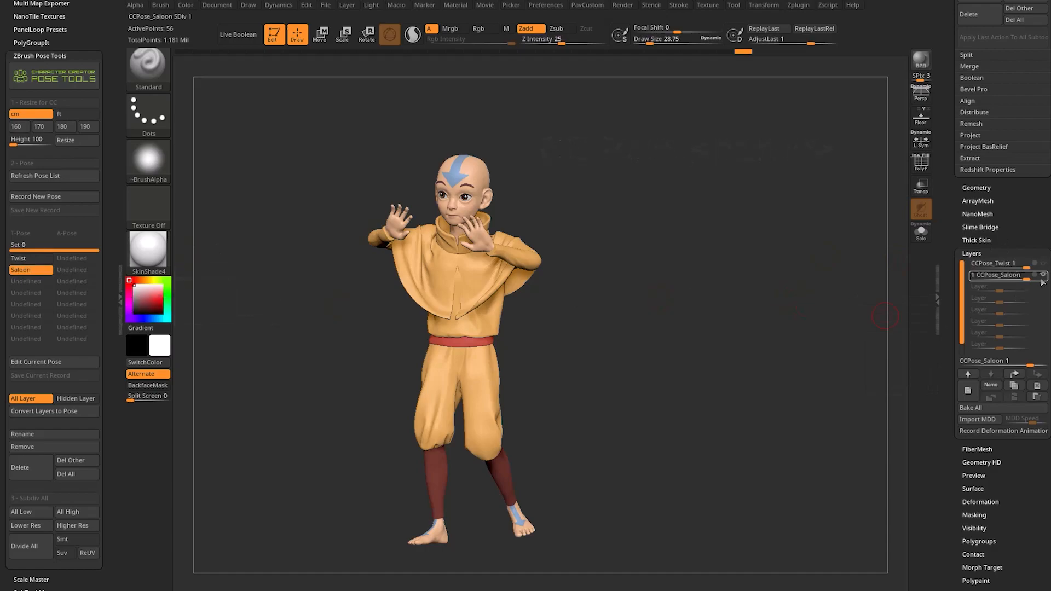
{"action": "mouse_move", "coordinate": [1039, 275]}
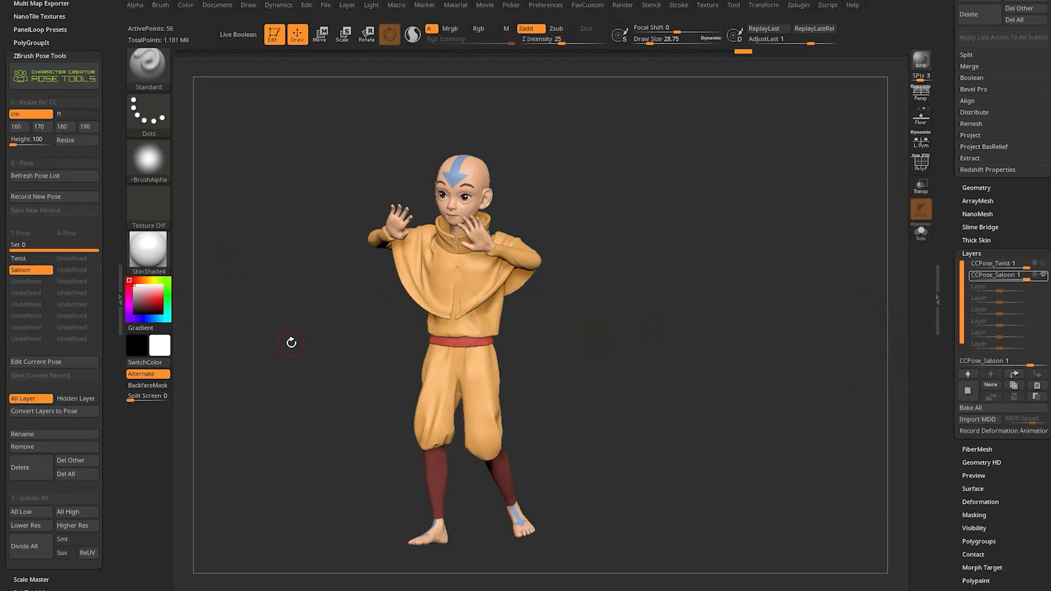
- Switch the character to the Twist pose and start editing the current pose with the ClothCloak subtool active
{"action": "left_click", "coordinate": [28, 258]}
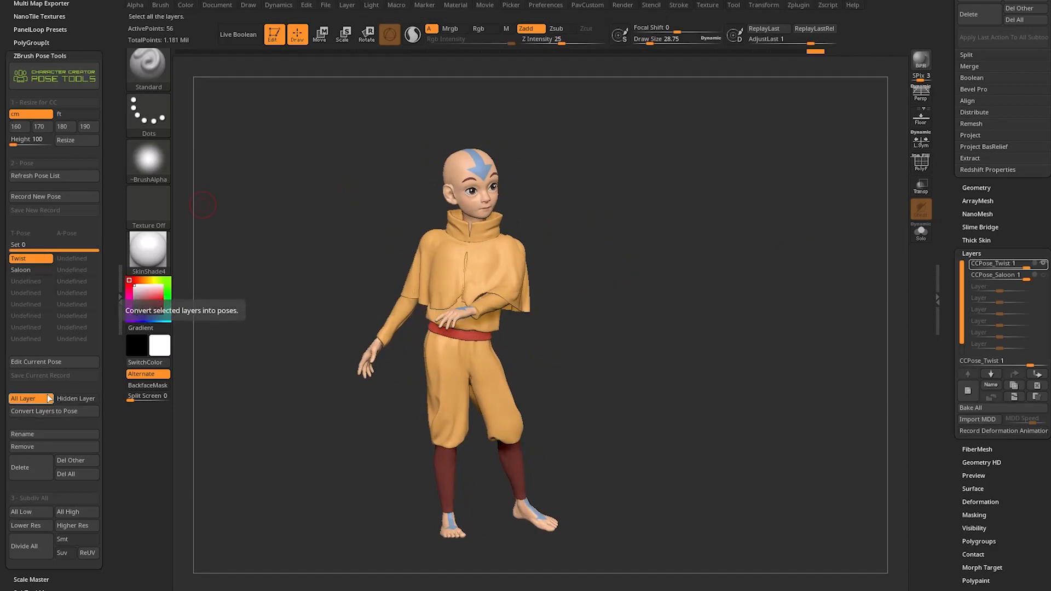
{"action": "left_click", "coordinate": [46, 362]}
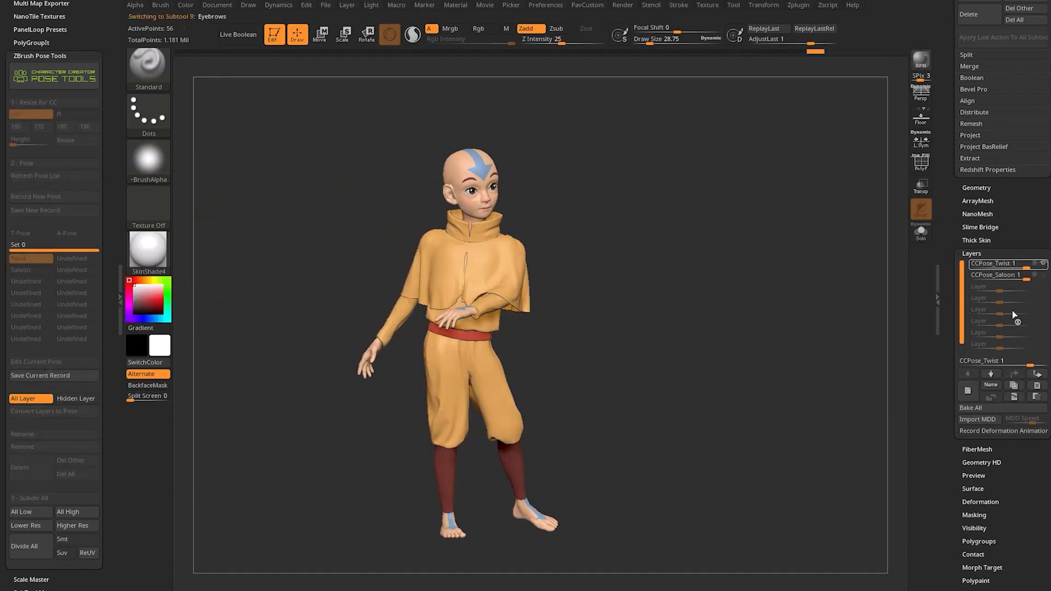
{"action": "left_click", "coordinate": [1036, 265]}
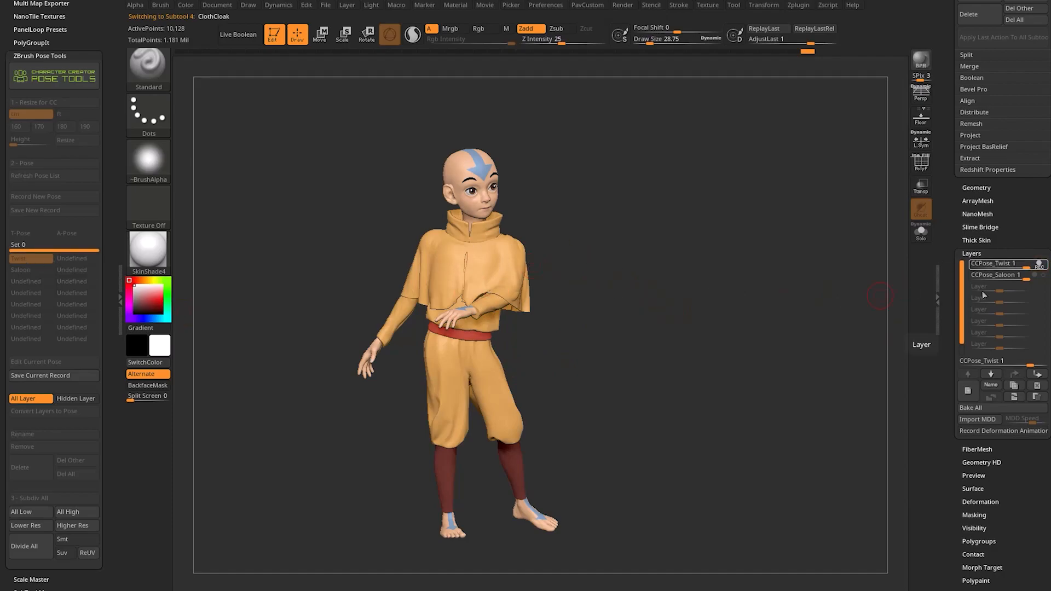
{"action": "left_click_drag", "start_coordinate": [952, 248], "coordinate": [952, 349]}
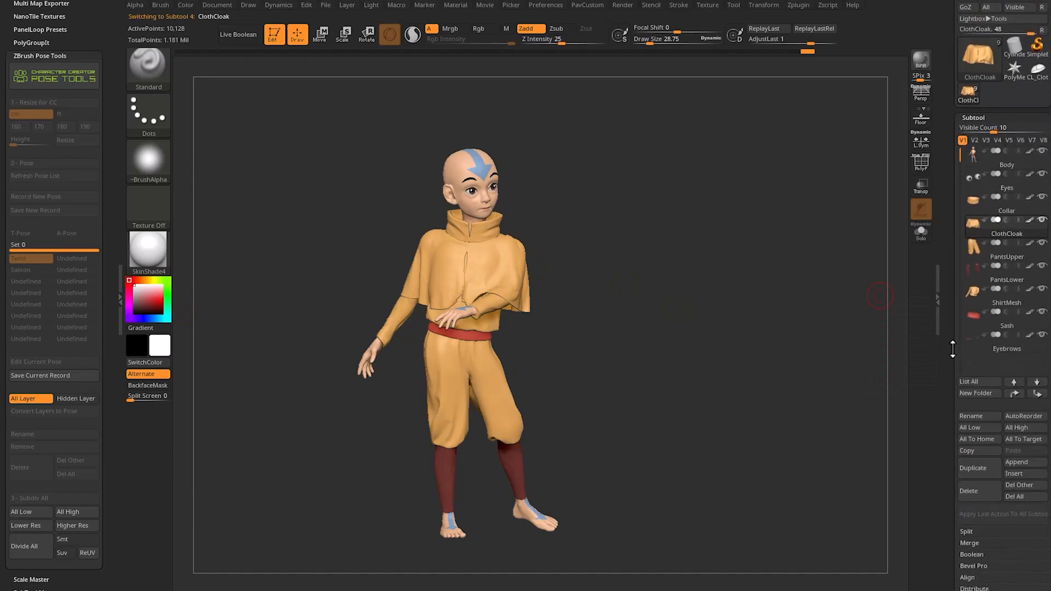
- Reshape the cloak over the character's left shoulder with the Move brush, adjusting the draw size between strokes
{"action": "left_click_drag", "start_coordinate": [689, 255], "coordinate": [588, 268]}
{"action": "key", "text": "]"}
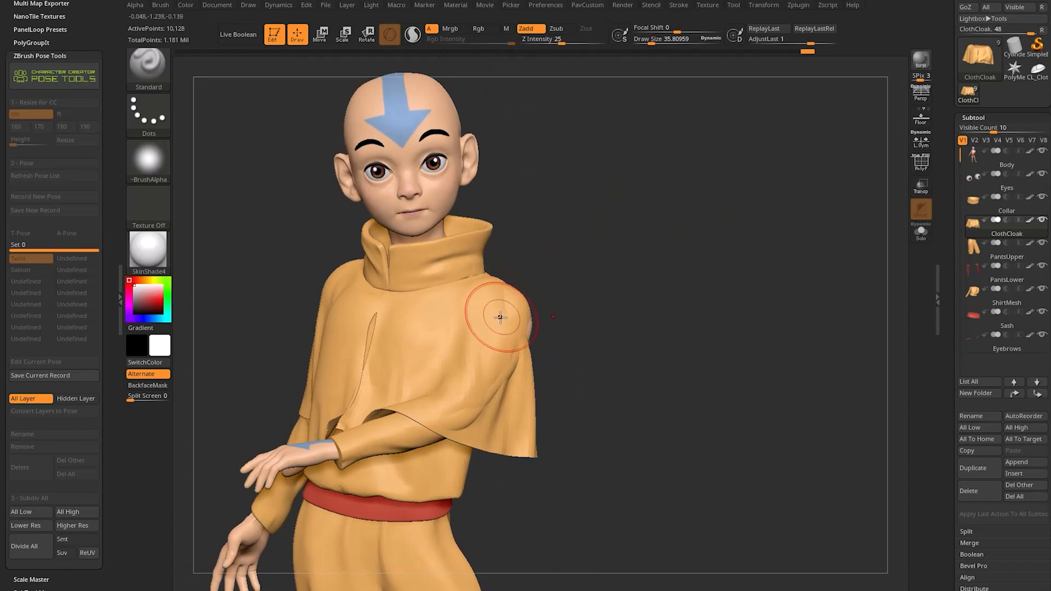
{"action": "key", "text": "x"}
{"action": "key", "text": "s"}
{"action": "left_click_drag", "start_coordinate": [505, 315], "coordinate": [515, 312]}
{"action": "key", "text": "s"}
{"action": "key", "text": "b"}
{"action": "key", "text": "m"}
{"action": "key", "text": "v"}
{"action": "left_click_drag", "start_coordinate": [519, 308], "coordinate": [543, 294]}
{"action": "mouse_move", "coordinate": [596, 298]}
{"action": "left_mouse_down"}
{"action": "mouse_move", "coordinate": [422, 304]}
{"action": "mouse_move", "coordinate": [563, 314]}
{"action": "left_mouse_up"}
{"action": "key", "text": "s"}
{"action": "mouse_move", "coordinate": [562, 316]}
{"action": "left_mouse_down"}
{"action": "mouse_move", "coordinate": [575, 312]}
{"action": "mouse_move", "coordinate": [544, 330]}
{"action": "mouse_move", "coordinate": [584, 301]}
{"action": "left_mouse_up"}
{"action": "key", "text": "s"}
{"action": "mouse_move", "coordinate": [630, 289]}
{"action": "left_mouse_down"}
{"action": "mouse_move", "coordinate": [614, 286]}
{"action": "mouse_move", "coordinate": [682, 262]}
{"action": "mouse_move", "coordinate": [740, 254]}
{"action": "mouse_move", "coordinate": [777, 262]}
{"action": "left_mouse_up"}
- Turn off polypaint on all subtools and switch the material to MatCap Gray
{"action": "left_click", "coordinate": [1028, 220], "text": "shift"}
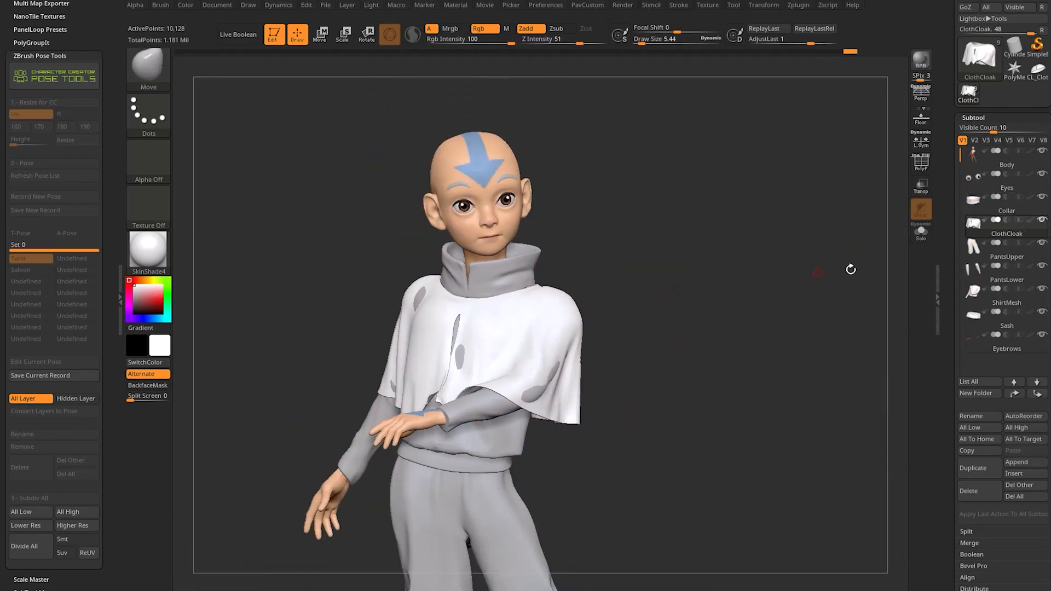
{"action": "left_click", "coordinate": [1029, 220], "text": "shift"}
{"action": "mouse_move", "coordinate": [1028, 223]}
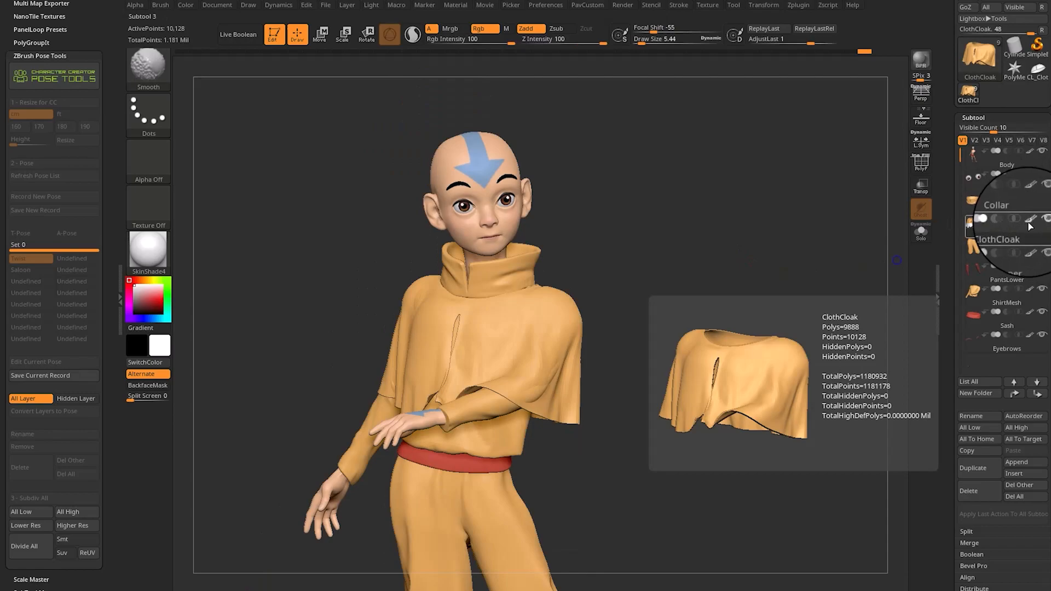
{"action": "left_click", "coordinate": [1030, 222], "text": "shift"}
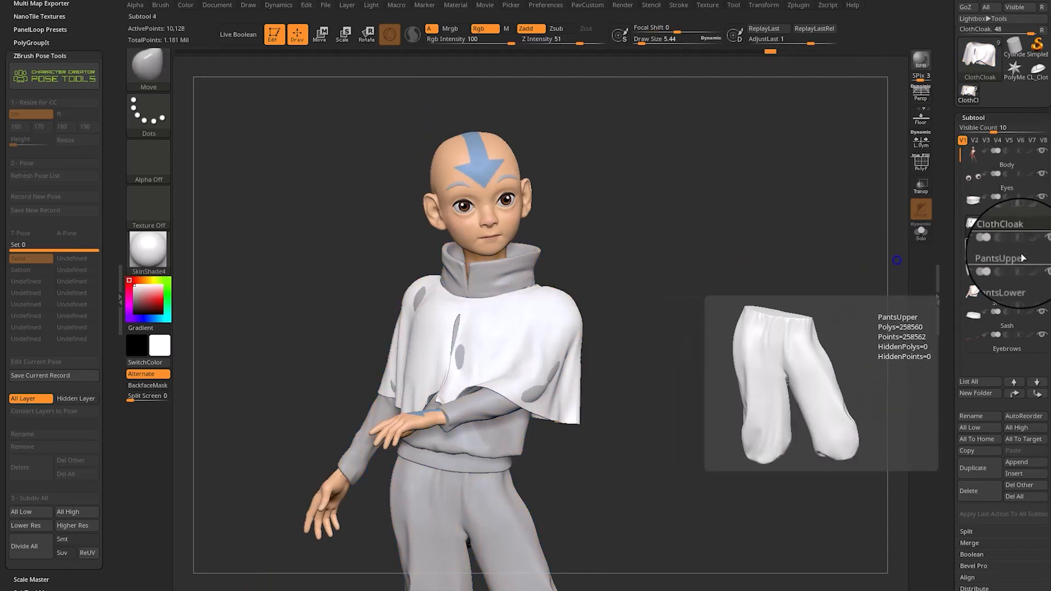
{"action": "left_click_drag", "start_coordinate": [673, 255], "coordinate": [629, 284]}
{"action": "left_click", "coordinate": [149, 250]}
{"action": "left_click", "coordinate": [854, 307]}
- Adjust the cloak's front opening and its drape over the bent arm using a larger Move brush
{"action": "left_click_drag", "start_coordinate": [460, 367], "coordinate": [451, 366]}
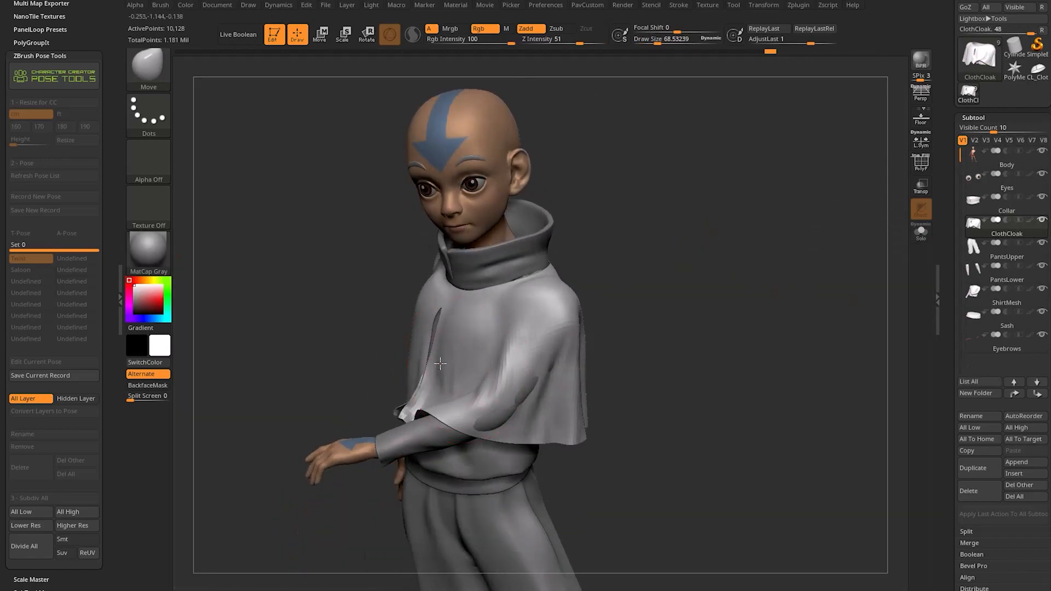
{"action": "key", "text": "space"}
{"action": "left_click", "coordinate": [630, 178]}
{"action": "left_click_drag", "start_coordinate": [604, 330], "coordinate": [676, 327]}
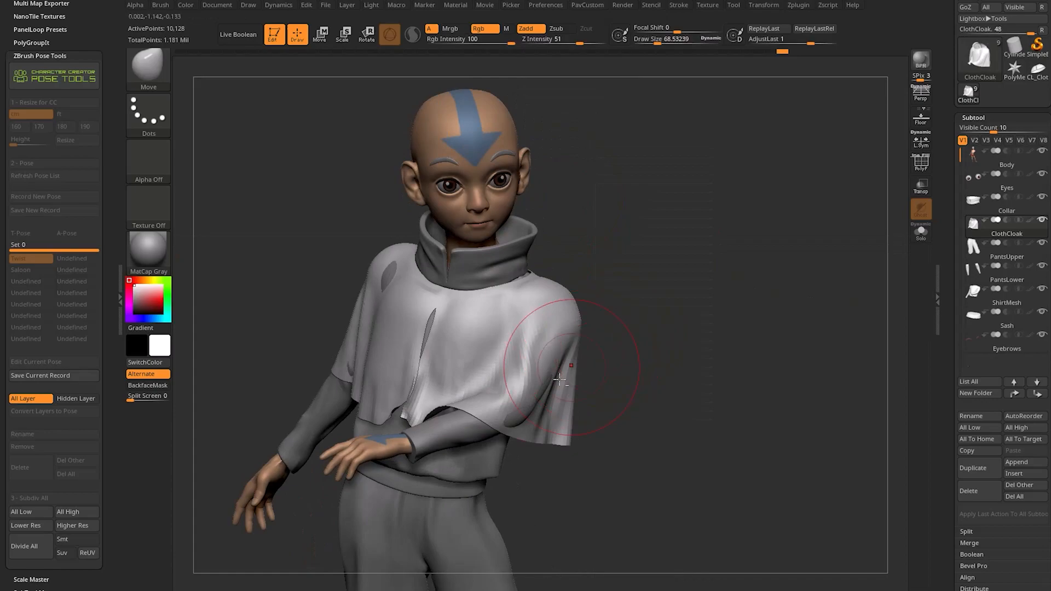
{"action": "left_click_drag", "start_coordinate": [521, 386], "coordinate": [528, 396]}
{"action": "left_click_drag", "start_coordinate": [687, 319], "coordinate": [630, 327]}
- Sculpt folds into the cloak along the outer left upper arm with the Standard brush at a draw size of about 27
{"action": "key", "text": "b"}
{"action": "key", "text": "s"}
{"action": "key", "text": "t"}
{"action": "key", "text": "s"}
{"action": "left_click_drag", "start_coordinate": [588, 346], "coordinate": [580, 345]}
{"action": "left_click_drag", "start_coordinate": [659, 350], "coordinate": [651, 345]}
{"action": "left_click_drag", "start_coordinate": [581, 318], "coordinate": [593, 351]}
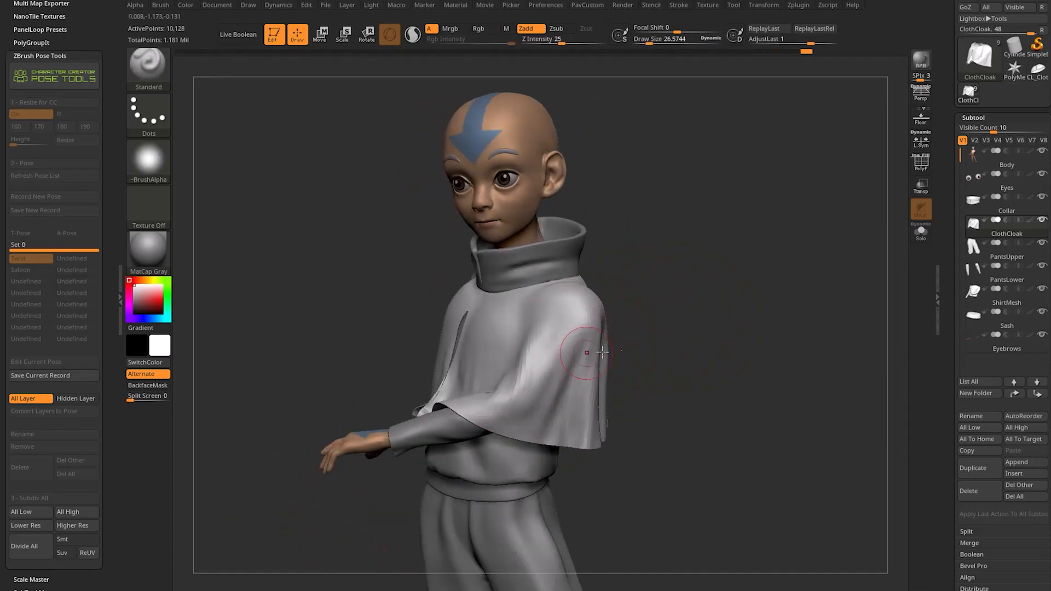
- Enlarge the Standard brush to about 41 and sculpt long vertical folds down the side and back of the cloak
{"action": "left_click_drag", "start_coordinate": [673, 334], "coordinate": [634, 323]}
{"action": "key", "text": "s"}
{"action": "left_click_drag", "start_coordinate": [579, 382], "coordinate": [562, 426]}
{"action": "left_click_drag", "start_coordinate": [674, 327], "coordinate": [580, 379]}
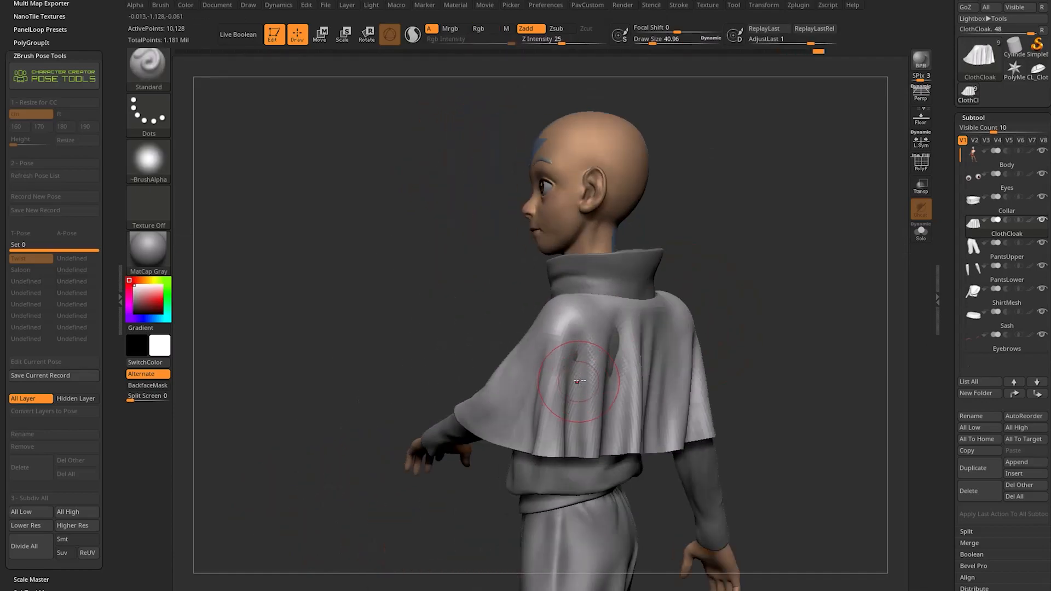
{"action": "mouse_move", "coordinate": [722, 317]}
{"action": "left_mouse_down"}
{"action": "mouse_move", "coordinate": [781, 284]}
{"action": "mouse_move", "coordinate": [633, 313]}
{"action": "mouse_move", "coordinate": [582, 402]}
{"action": "left_mouse_up"}
{"action": "left_click_drag", "start_coordinate": [593, 334], "coordinate": [575, 402]}
- Sculpt soft downward folds on the front of the cloak over the character's right chest with the Standard brush
{"action": "left_click_drag", "start_coordinate": [684, 342], "coordinate": [716, 328]}
{"action": "left_click_drag", "start_coordinate": [489, 335], "coordinate": [480, 382]}
{"action": "left_click_drag", "start_coordinate": [492, 335], "coordinate": [485, 367]}
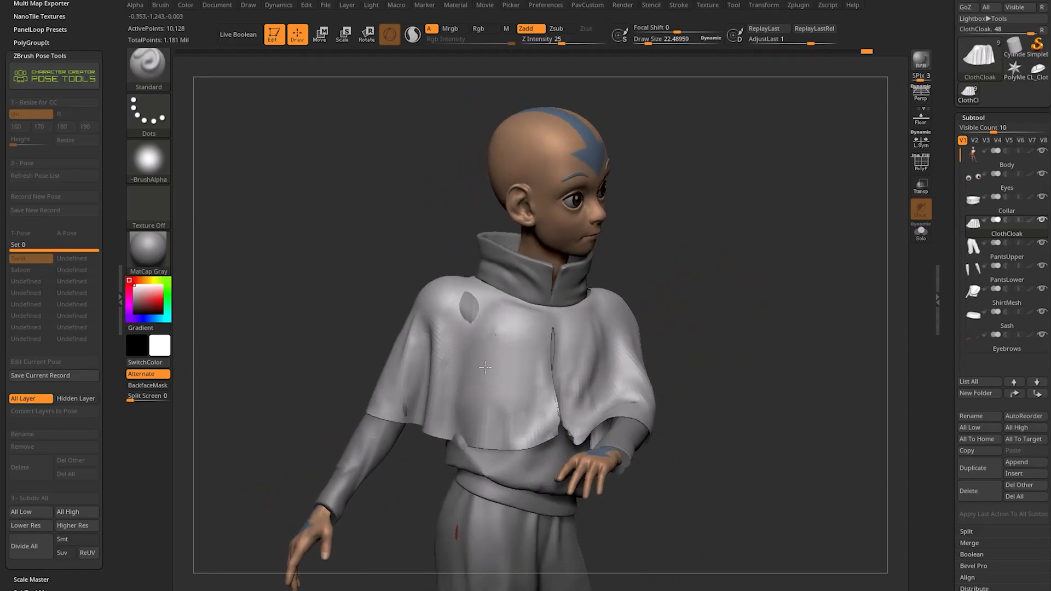
- Make PantsUpper the active subtool and refine the trouser folds with the Standard brush
{"action": "mouse_move", "coordinate": [720, 347]}
{"action": "left_mouse_down", "text": "alt"}
{"action": "mouse_move", "coordinate": [718, 300]}
{"action": "mouse_move", "coordinate": [678, 309]}
{"action": "mouse_move", "coordinate": [704, 314]}
{"action": "mouse_move", "coordinate": [701, 278]}
{"action": "mouse_move", "coordinate": [703, 289]}
{"action": "left_mouse_up", "text": "alt"}
{"action": "left_click", "coordinate": [555, 372], "text": "alt"}
{"action": "left_click_drag", "start_coordinate": [636, 284], "coordinate": [622, 356], "text": "alt"}
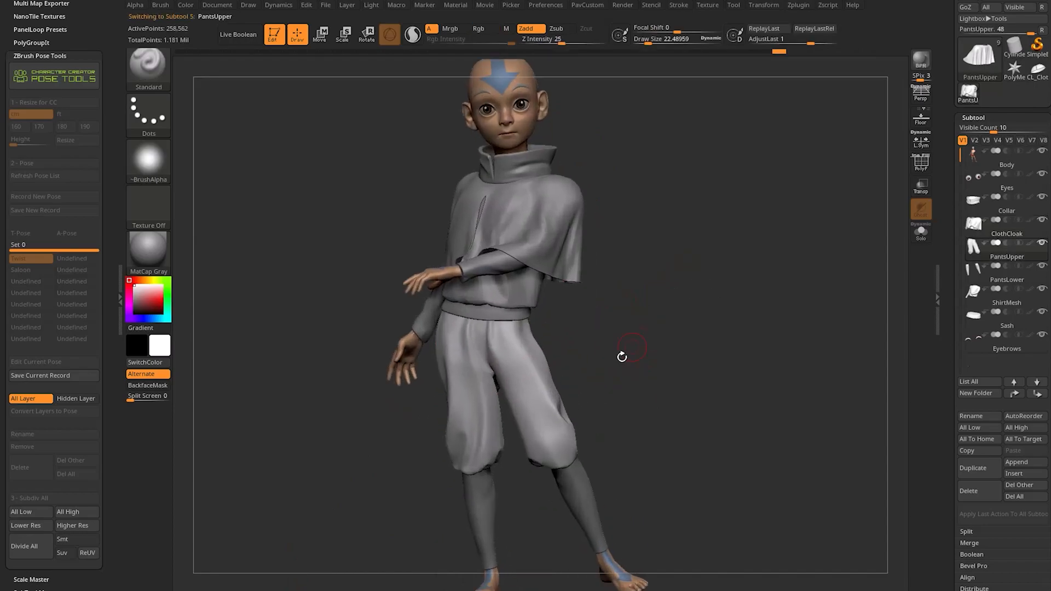
{"action": "key", "text": "s"}
{"action": "left_click_drag", "start_coordinate": [610, 312], "coordinate": [625, 357], "text": "alt"}
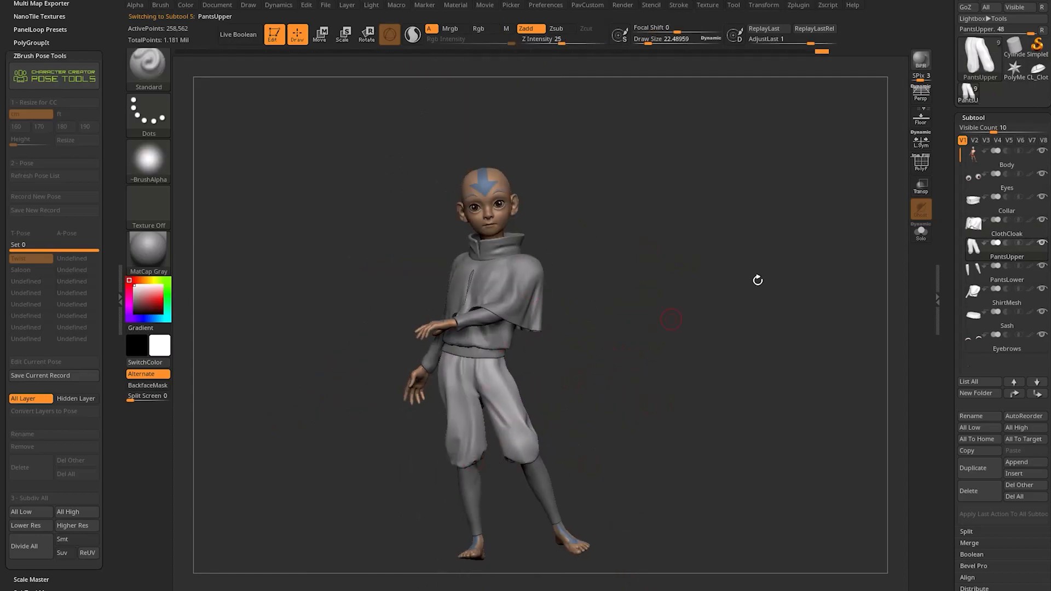
- Turn polypaint back on for all subtools and set the material to SkinShade4
{"action": "key", "text": "shift"}
{"action": "left_click", "coordinate": [1031, 245], "text": "shift"}
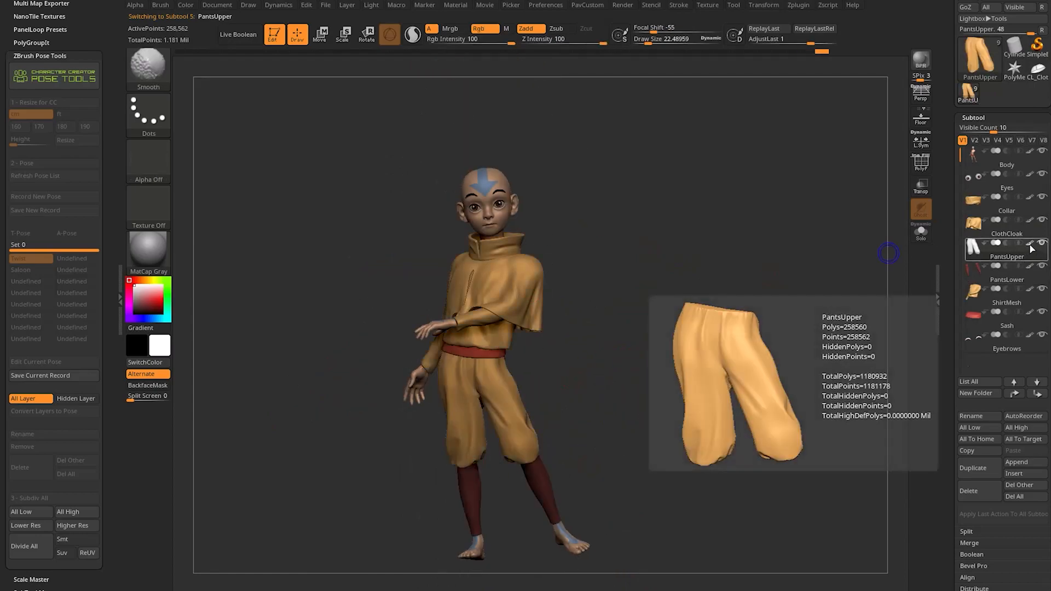
{"action": "left_click", "coordinate": [148, 249]}
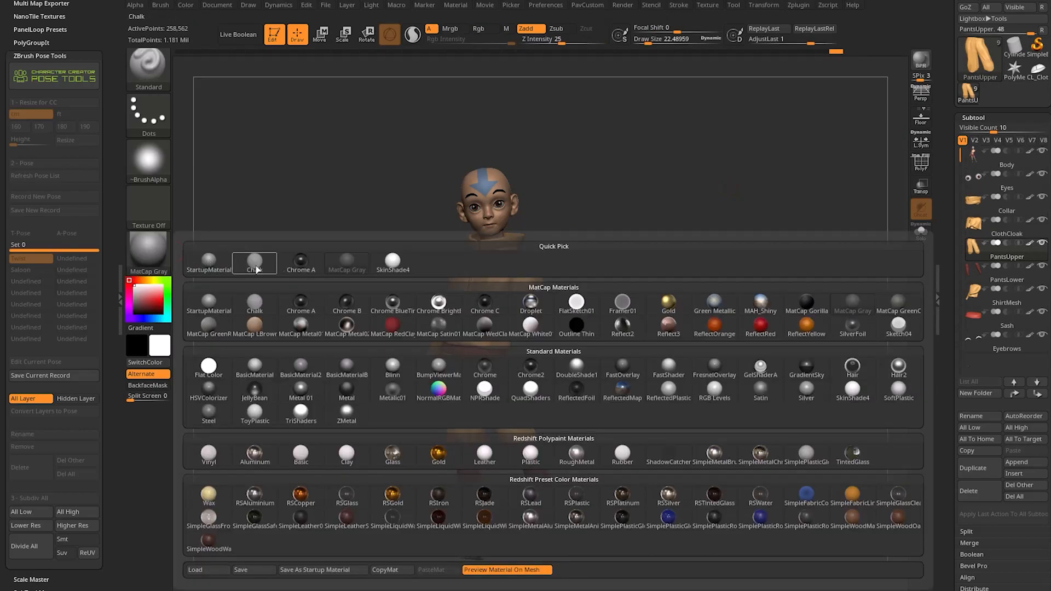
{"action": "left_click", "coordinate": [852, 389]}
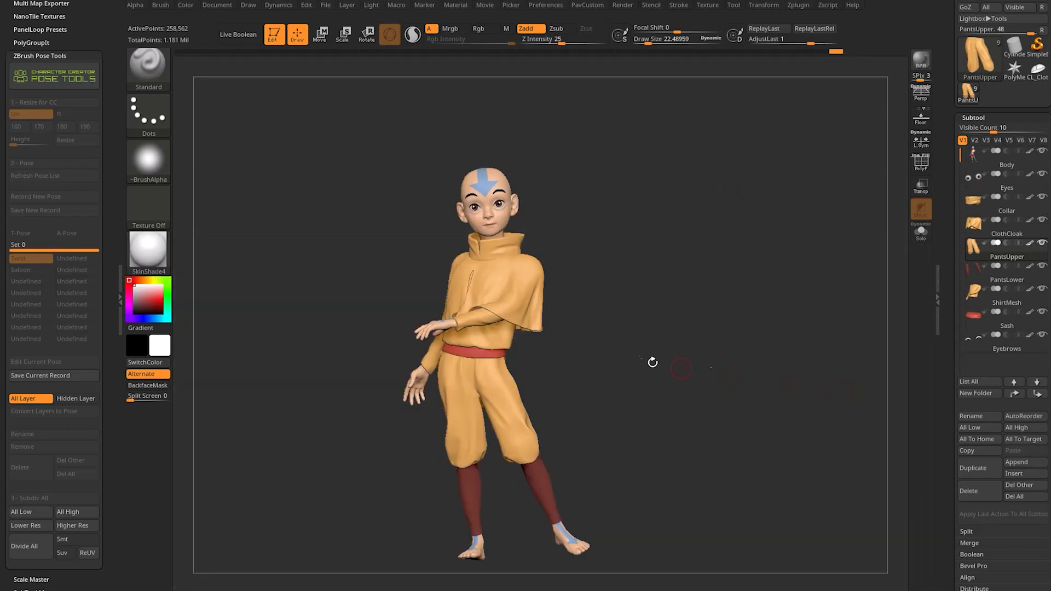
- Save the sculpted changes to the current Twist pose record and review the CCPose_Twist layer and the posed character
{"action": "left_click", "coordinate": [54, 376]}
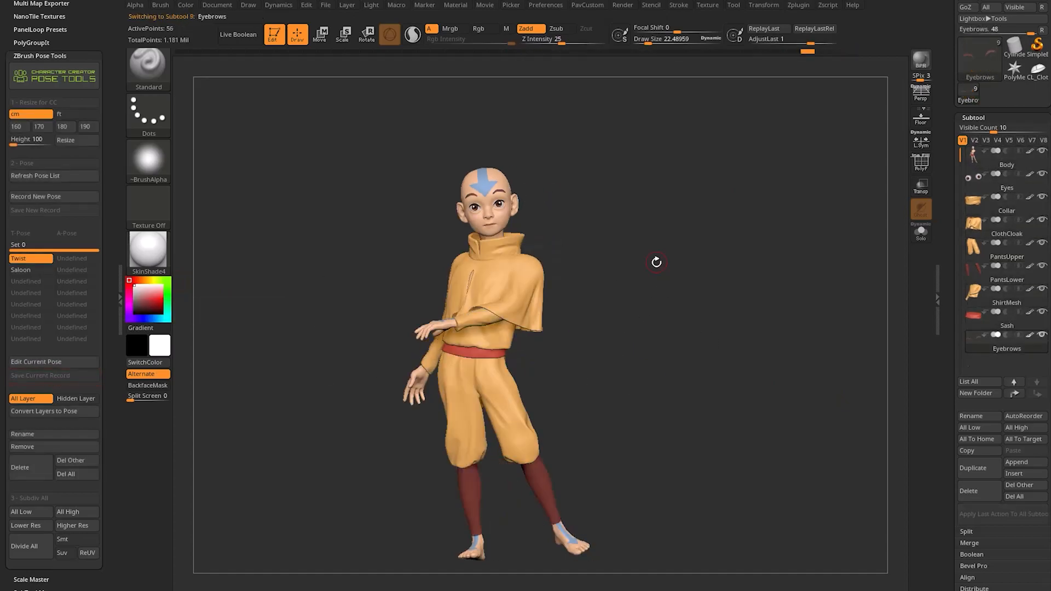
{"action": "mouse_move", "coordinate": [745, 315]}
{"action": "left_mouse_down"}
{"action": "mouse_move", "coordinate": [773, 326]}
{"action": "mouse_move", "coordinate": [745, 315]}
{"action": "left_mouse_up"}
{"action": "left_click_drag", "start_coordinate": [949, 334], "coordinate": [949, 215]}
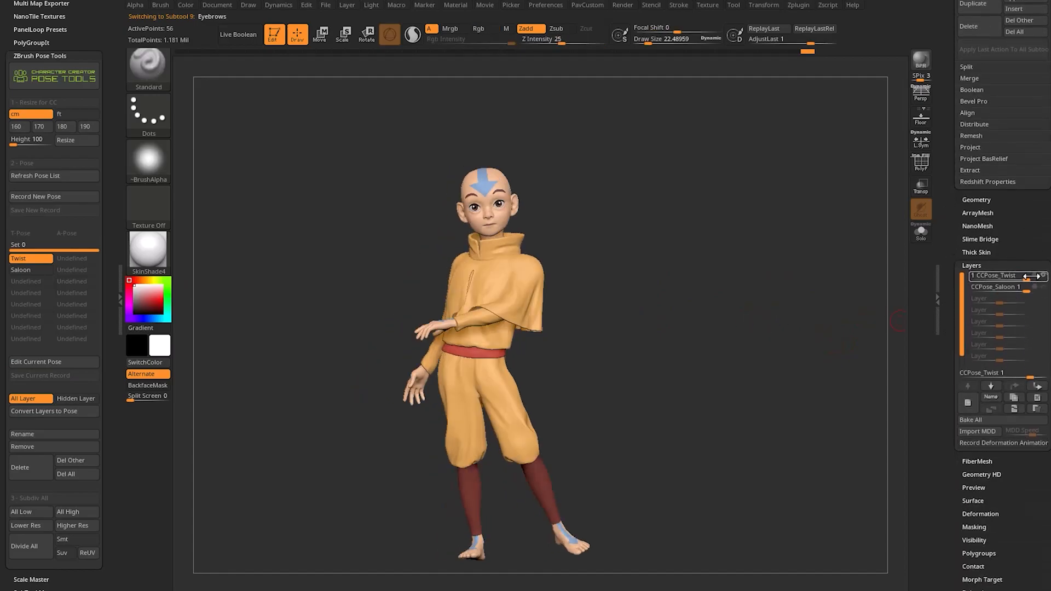
{"action": "left_click_drag", "start_coordinate": [685, 281], "coordinate": [722, 284], "text": "alt"}
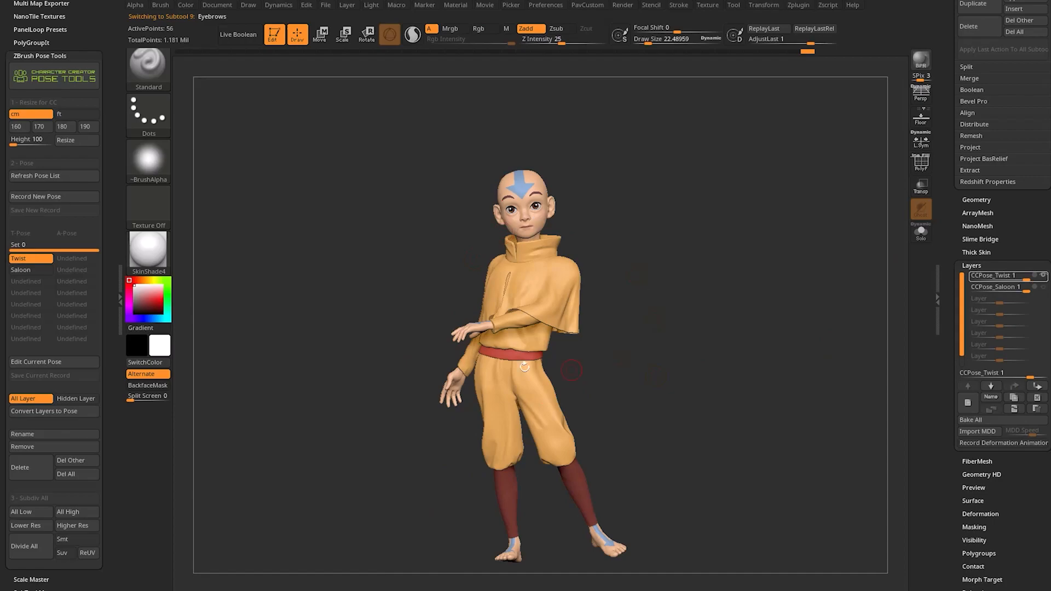
{"action": "mouse_move", "coordinate": [652, 264]}
{"action": "left_mouse_down"}
{"action": "mouse_move", "coordinate": [645, 253]}
{"action": "mouse_move", "coordinate": [650, 280]}
{"action": "left_mouse_up"}
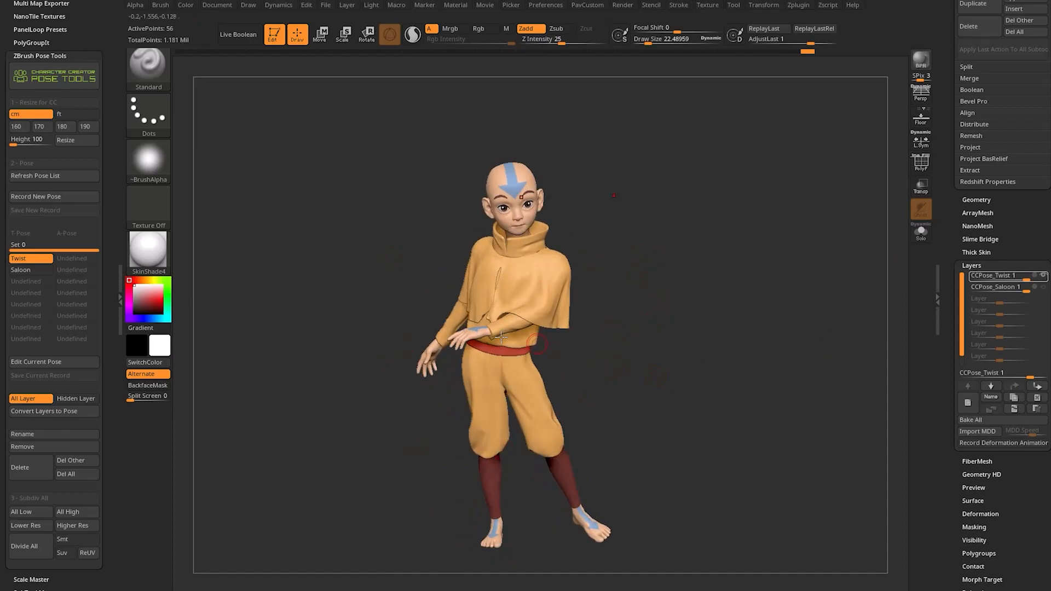
- Turn off the Twist pose so the character stands in its default pose, facing the front
{"action": "left_click", "coordinate": [53, 258]}
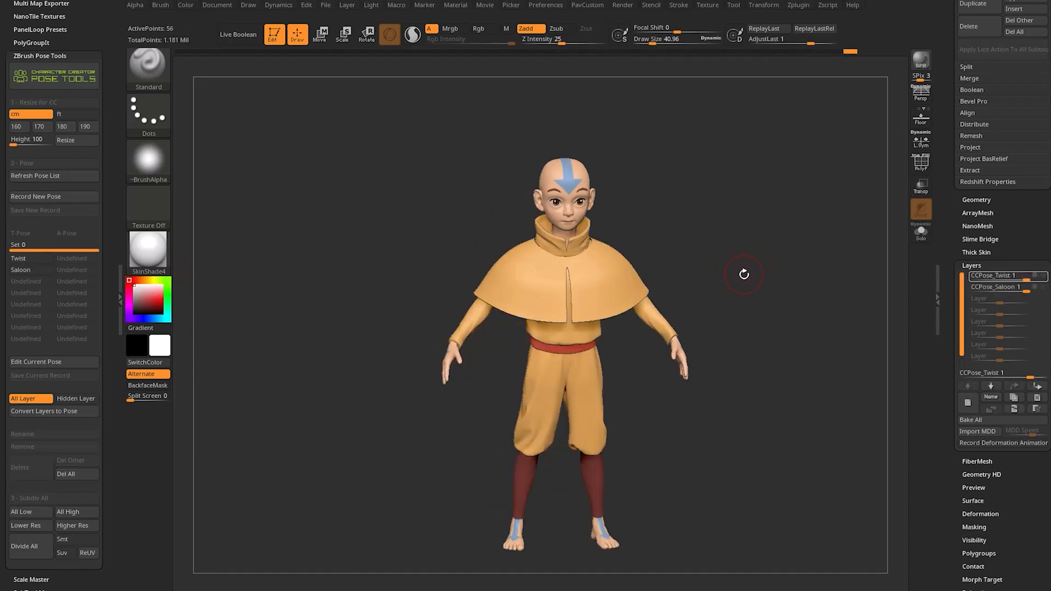
{"action": "key", "text": "s"}
{"action": "mouse_move", "coordinate": [734, 276]}
{"action": "left_mouse_down"}
{"action": "mouse_move", "coordinate": [756, 277]}
{"action": "mouse_move", "coordinate": [735, 280]}
{"action": "left_mouse_up"}
{"action": "key", "text": "s"}
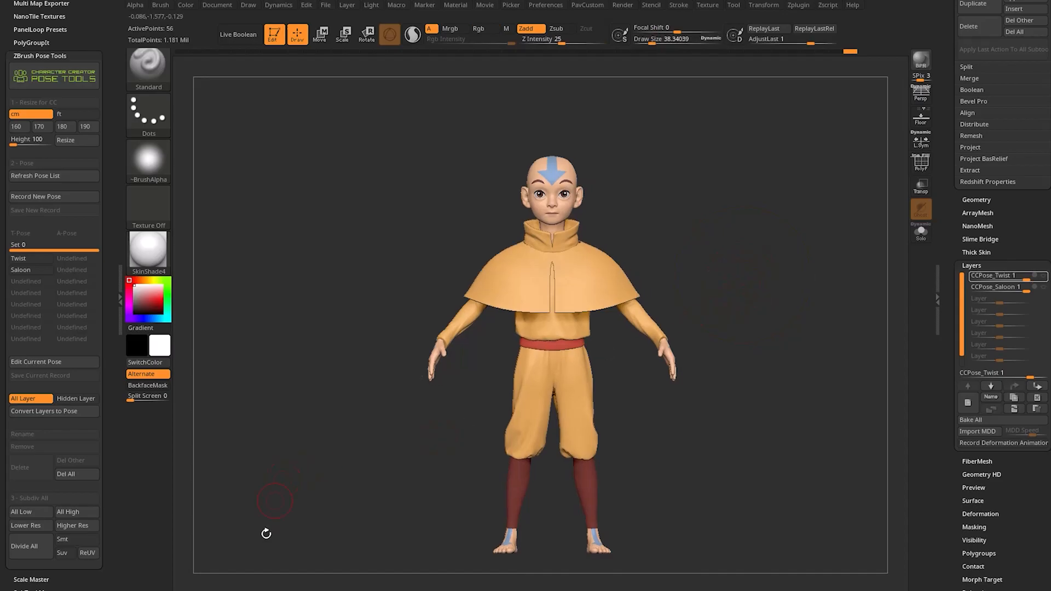
- Switch to the browser and look through the posing videos in the "ZBrush 2023 - What's New?" YouTube playlist, and return to ZBrush
{"action": "left_click_drag", "start_coordinate": [528, 590], "coordinate": [648, 29]}
{"action": "scroll", "coordinate": [641, 324], "scroll_direction": "down", "scroll_amount": 1}
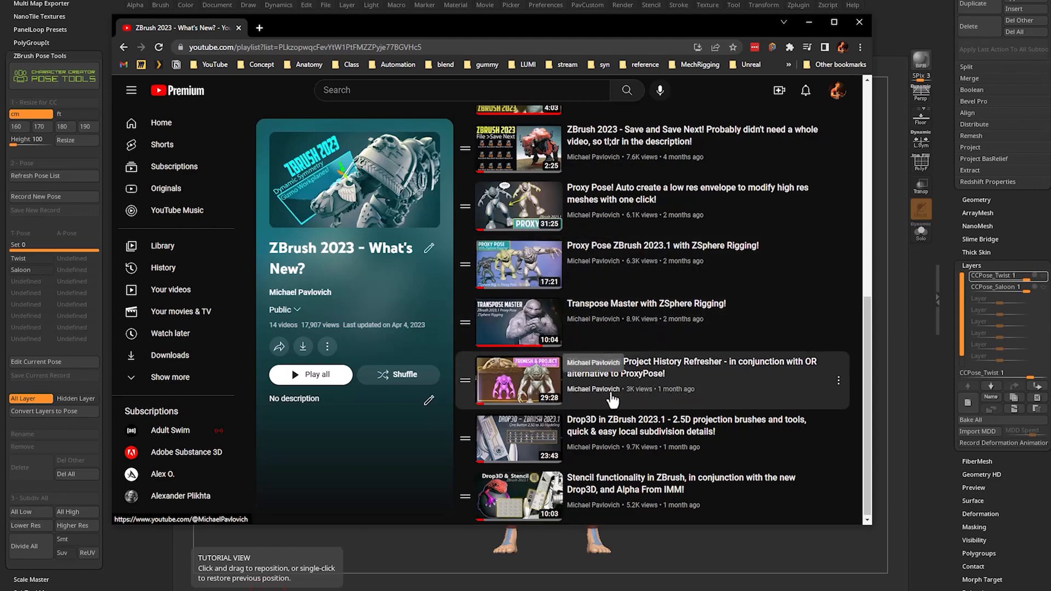
{"action": "left_click_drag", "start_coordinate": [650, 33], "coordinate": [569, 590]}
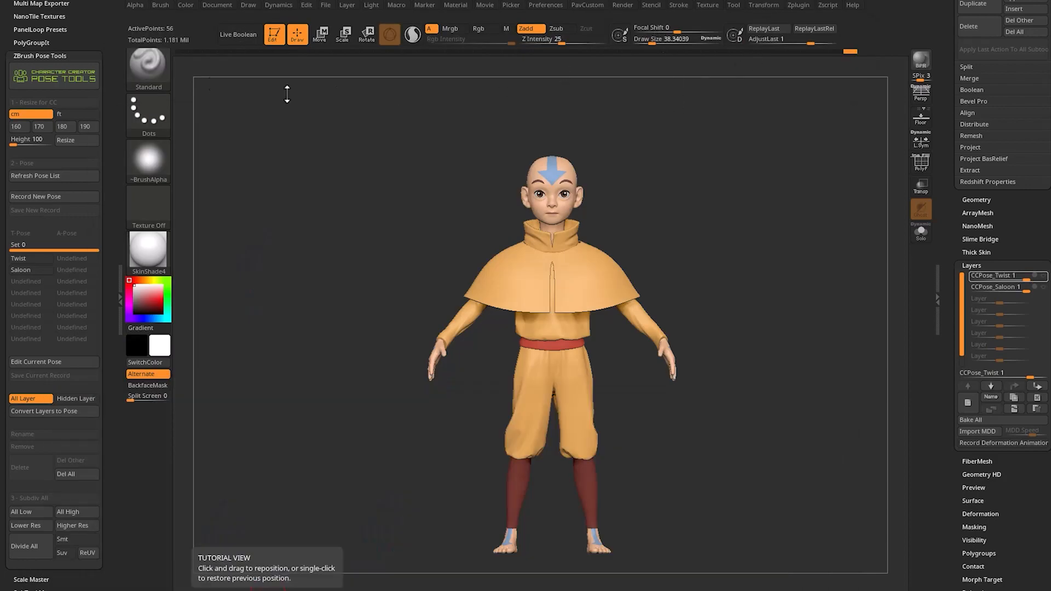
- Generate a merged low-resolution posing mesh of the whole character with Transpose Master's TPoseMesh
{"action": "left_click_drag", "start_coordinate": [106, 27], "coordinate": [91, 125]}
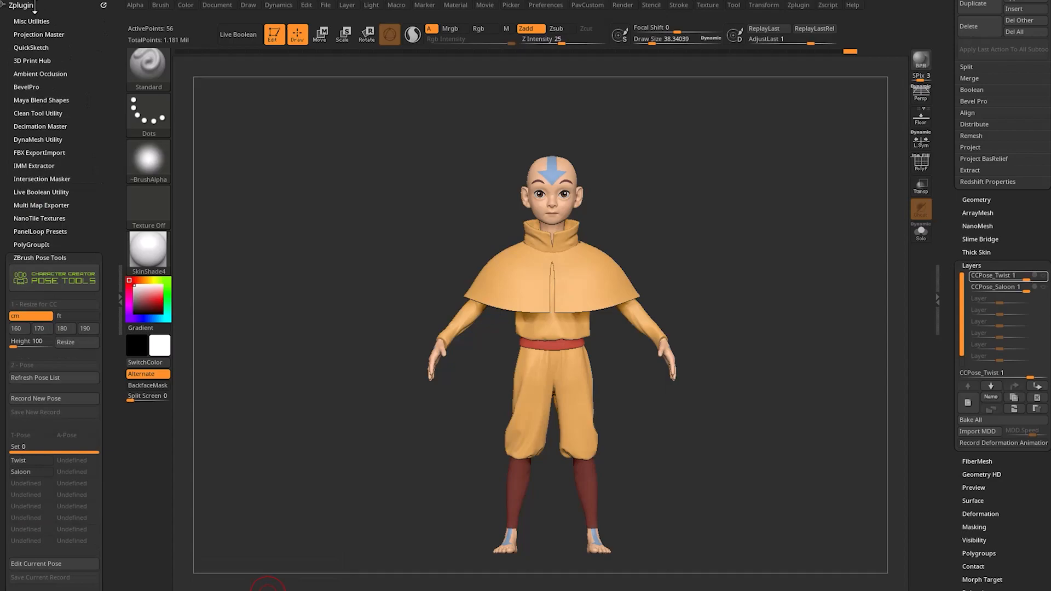
{"action": "left_click_drag", "start_coordinate": [82, 208], "coordinate": [94, 82]}
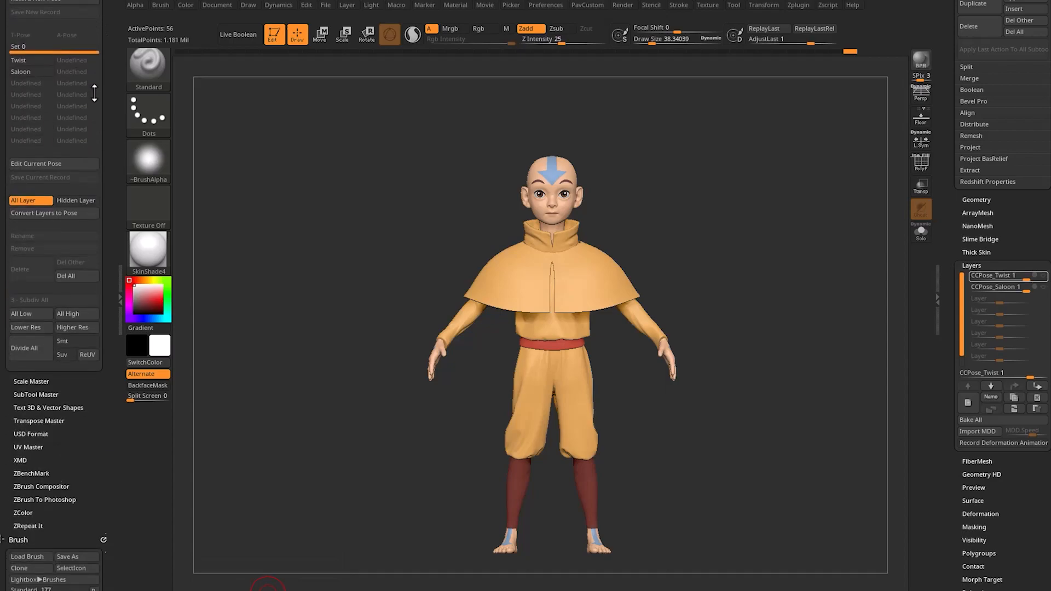
{"action": "left_click", "coordinate": [35, 417]}
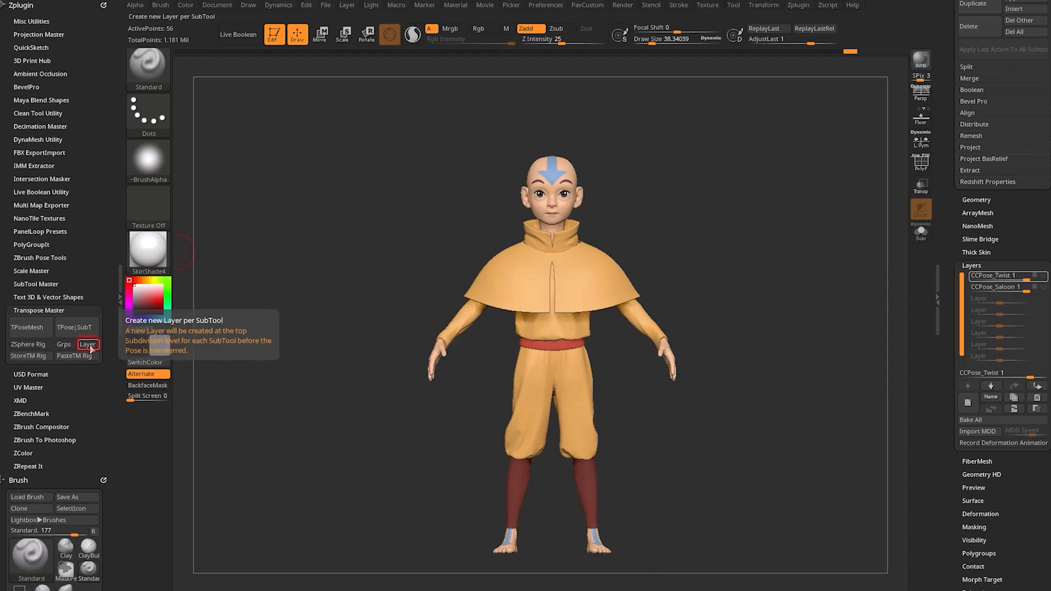
{"action": "left_click", "coordinate": [31, 330]}
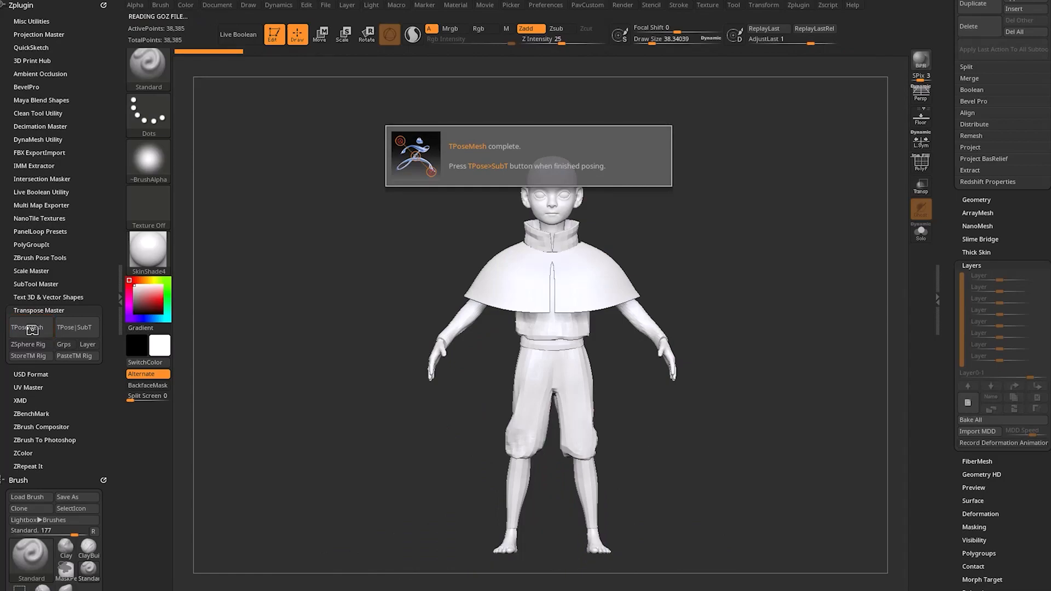
- Show the polyframe on the TPose mesh and inspect its topology and point count
{"action": "left_click", "coordinate": [804, 265]}
{"action": "left_click", "coordinate": [922, 163]}
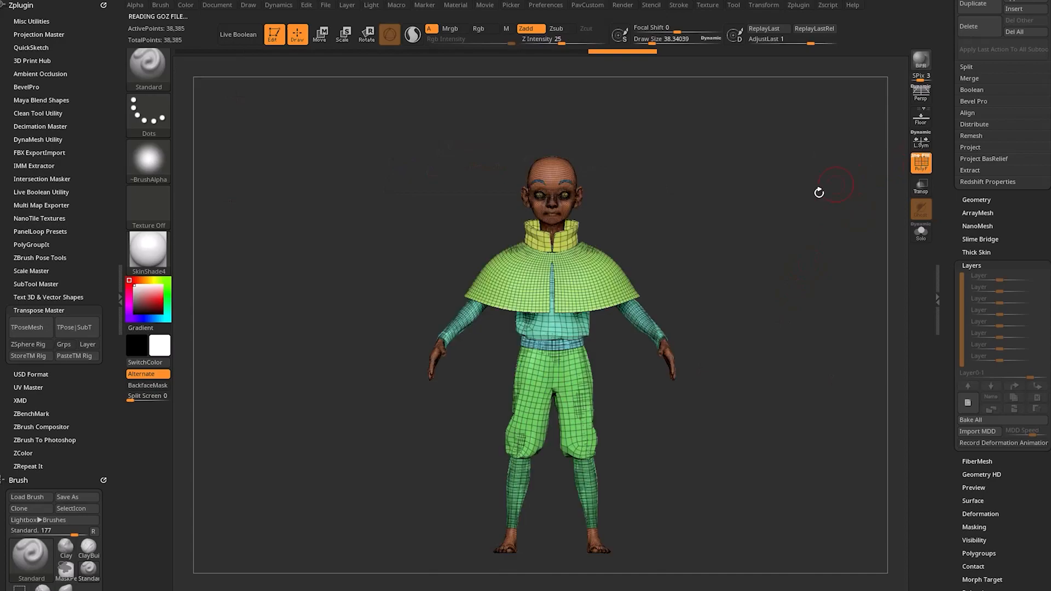
{"action": "left_click_drag", "start_coordinate": [818, 193], "coordinate": [657, 233]}
{"action": "mouse_move", "coordinate": [657, 213]}
{"action": "left_mouse_down", "text": "alt"}
{"action": "mouse_move", "coordinate": [691, 216]}
{"action": "mouse_move", "coordinate": [668, 245]}
{"action": "mouse_move", "coordinate": [692, 246]}
{"action": "mouse_move", "coordinate": [705, 283]}
{"action": "mouse_move", "coordinate": [619, 215]}
{"action": "left_mouse_up", "text": "alt"}
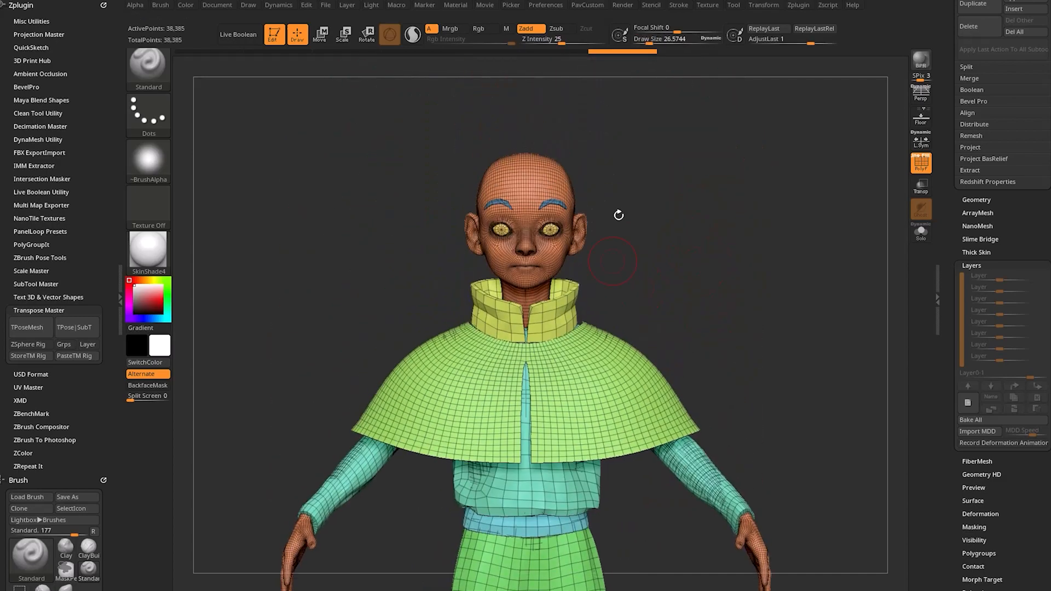
{"action": "left_click_drag", "start_coordinate": [772, 281], "coordinate": [393, 222], "text": "alt"}
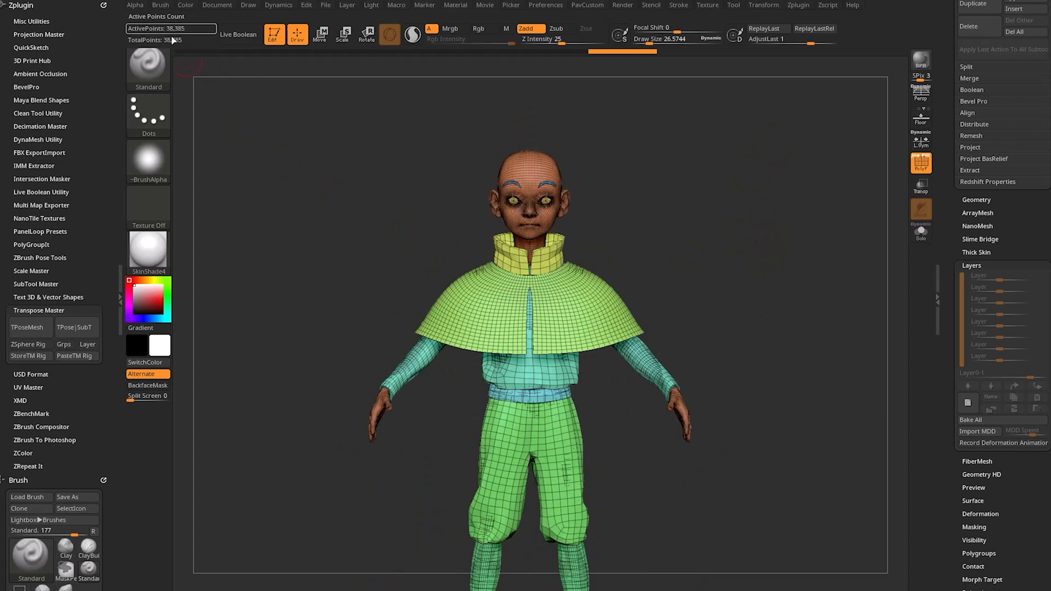
{"action": "mouse_move", "coordinate": [724, 234]}
{"action": "left_mouse_down", "text": "shift"}
{"action": "mouse_move", "coordinate": [643, 237]}
{"action": "mouse_move", "coordinate": [670, 279]}
{"action": "left_mouse_up", "text": "shift"}
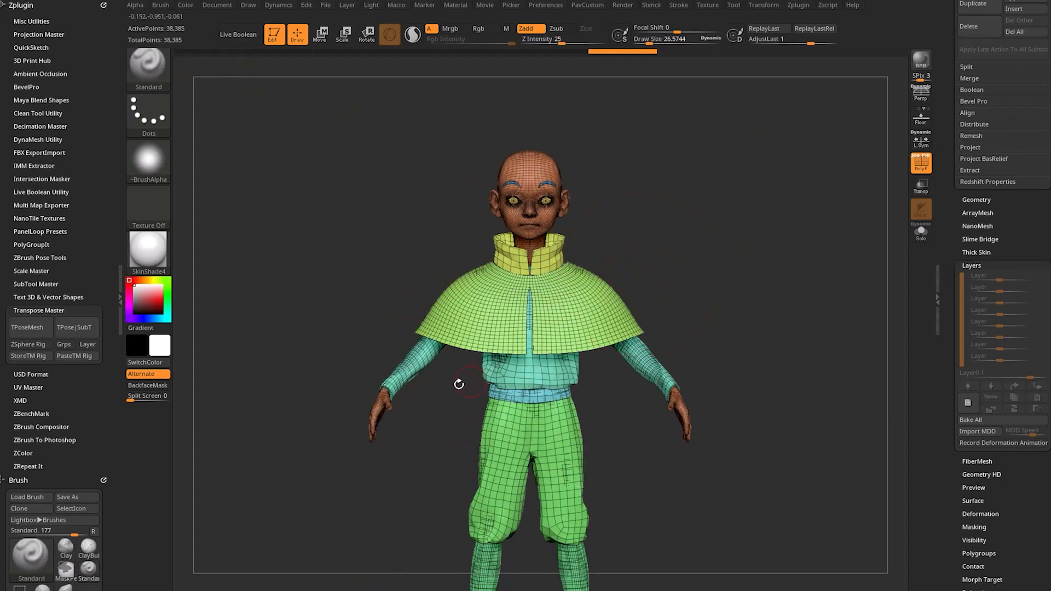
- Choose the MaskLasso brush for masking and mask the character's trousers, lower legs and feet
{"action": "mouse_move", "coordinate": [445, 412]}
{"action": "left_mouse_down", "text": "ctrl"}
{"action": "mouse_move", "coordinate": [382, 324]}
{"action": "mouse_move", "coordinate": [291, 411]}
{"action": "left_mouse_up", "text": "ctrl"}
{"action": "left_click", "coordinate": [159, 68], "text": "ctrl"}
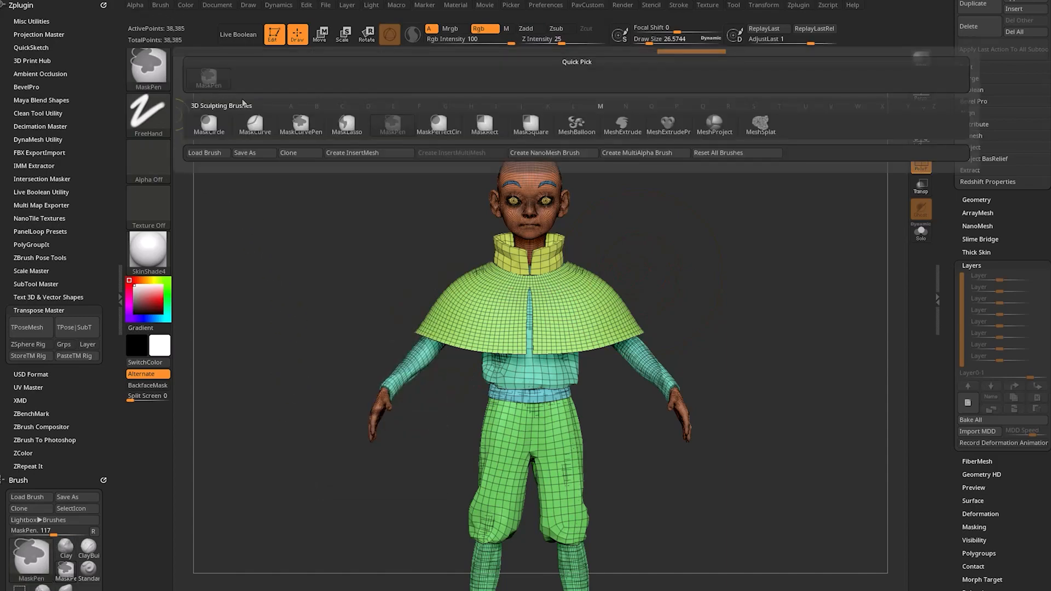
{"action": "left_click_drag", "start_coordinate": [708, 253], "coordinate": [702, 324]}
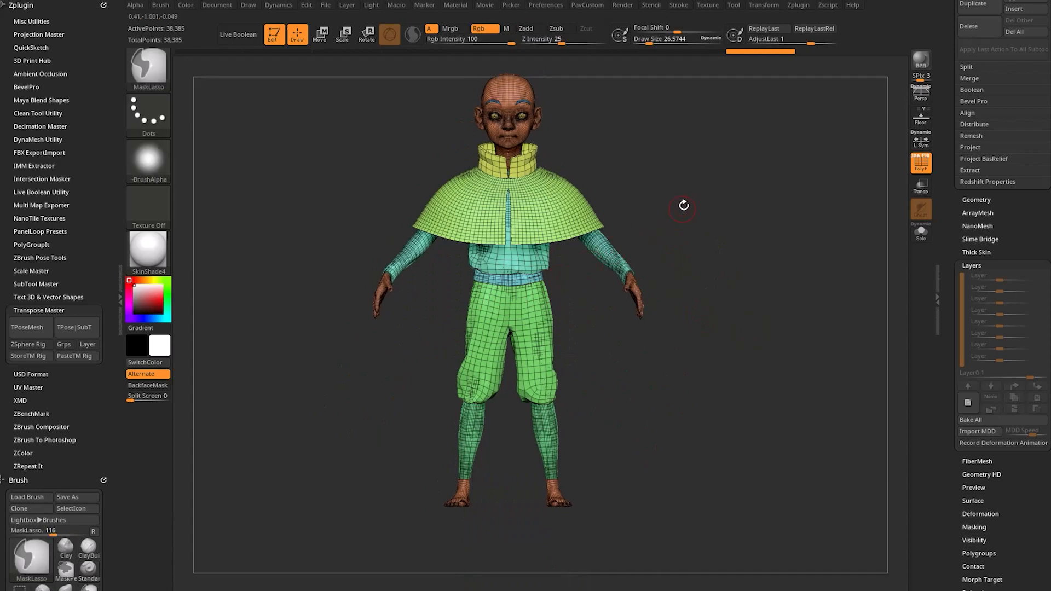
{"action": "mouse_move", "coordinate": [682, 207]}
{"action": "left_mouse_down", "text": "alt"}
{"action": "mouse_move", "coordinate": [687, 246]}
{"action": "mouse_move", "coordinate": [418, 99]}
{"action": "mouse_move", "coordinate": [335, 383]}
{"action": "mouse_move", "coordinate": [453, 327]}
{"action": "mouse_move", "coordinate": [531, 334]}
{"action": "mouse_move", "coordinate": [727, 251]}
{"action": "left_mouse_up", "text": "alt"}
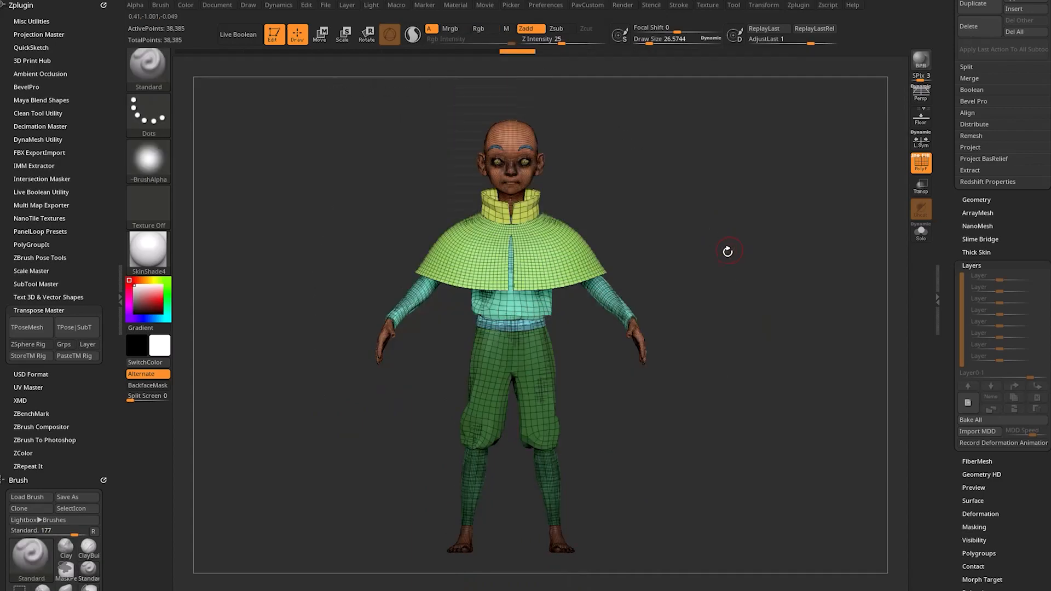
- Place the gizmo at the waist and rotate the unmasked upper body to lean toward the character's right
{"action": "key", "text": "w"}
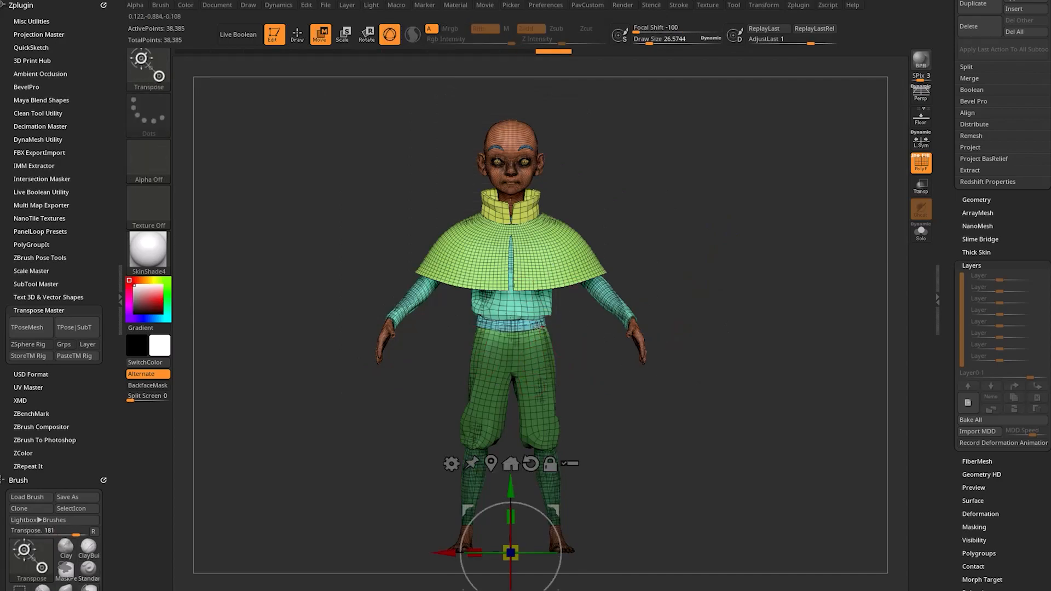
{"action": "left_click", "coordinate": [516, 320]}
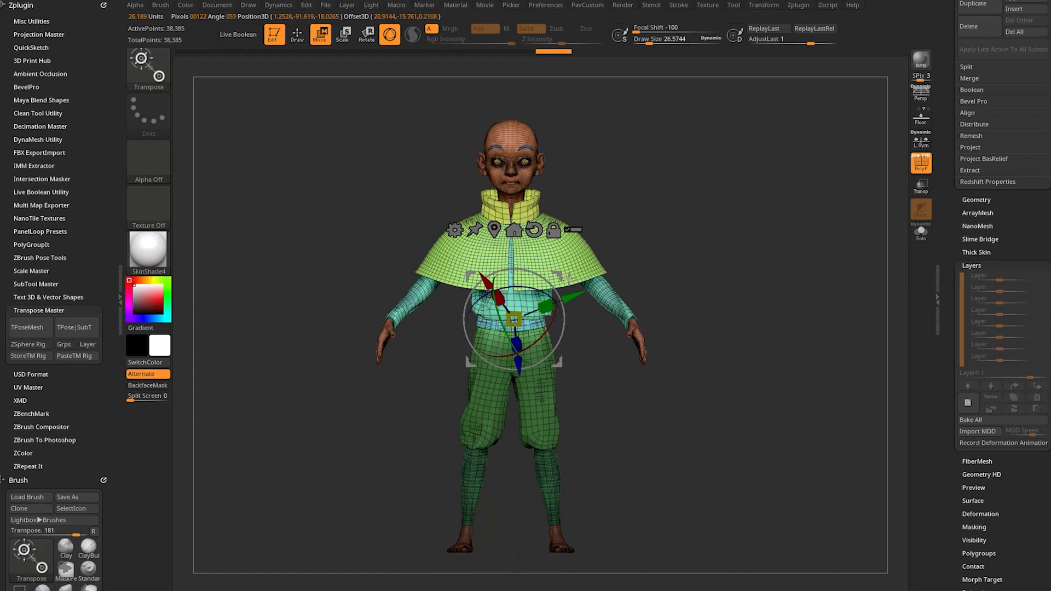
{"action": "left_click_drag", "start_coordinate": [590, 313], "coordinate": [665, 246], "text": "shift"}
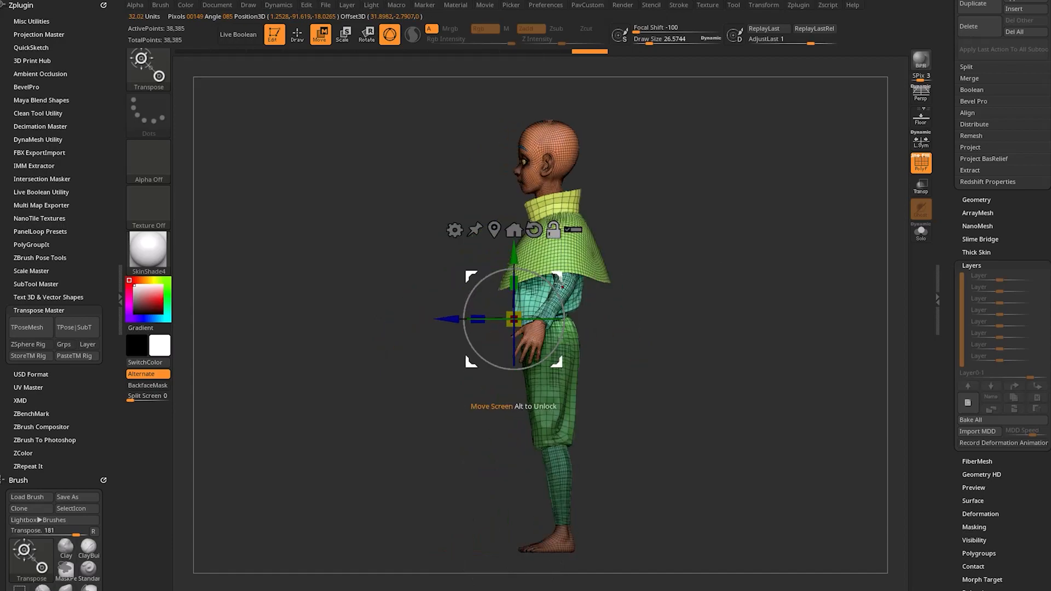
{"action": "left_click_drag", "start_coordinate": [557, 276], "coordinate": [705, 249]}
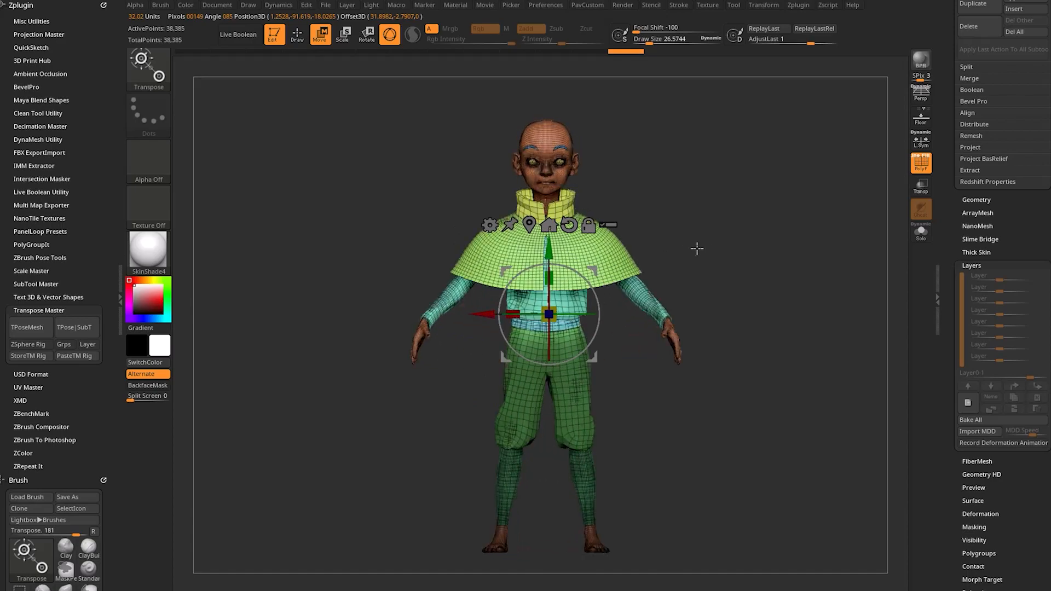
{"action": "left_click_drag", "start_coordinate": [625, 215], "coordinate": [597, 315]}
{"action": "key", "text": "q"}
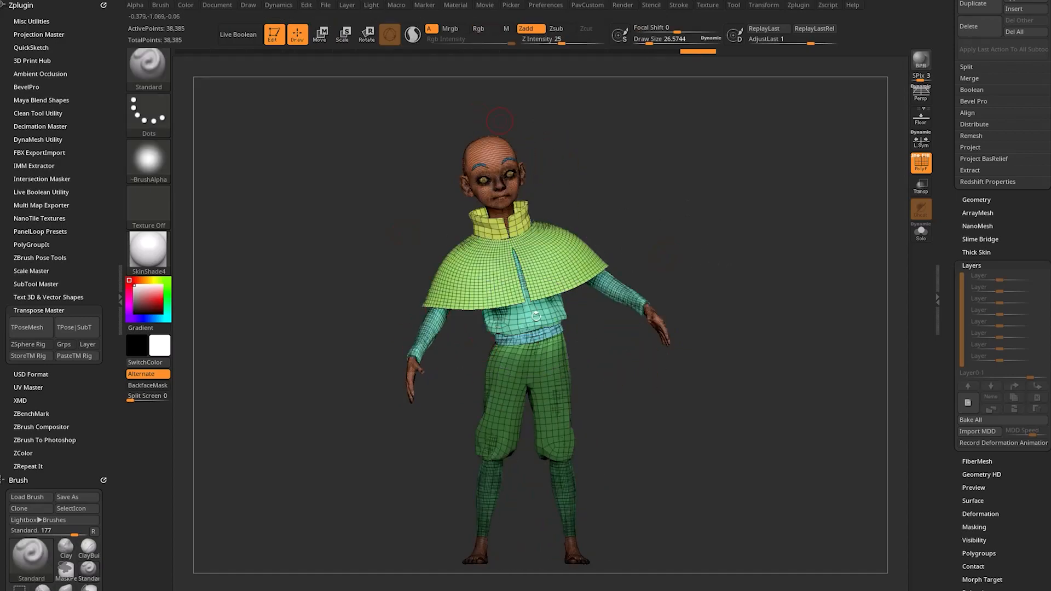
- Check the TPose mesh in the tool palette's subtool list, and clear the mask from the legs
{"action": "right_click_drag", "start_coordinate": [507, 408], "coordinate": [509, 294]}
{"action": "left_click_drag", "start_coordinate": [943, 173], "coordinate": [943, 177]}
{"action": "scroll", "coordinate": [943, 178], "scroll_direction": "up", "scroll_amount": 10}
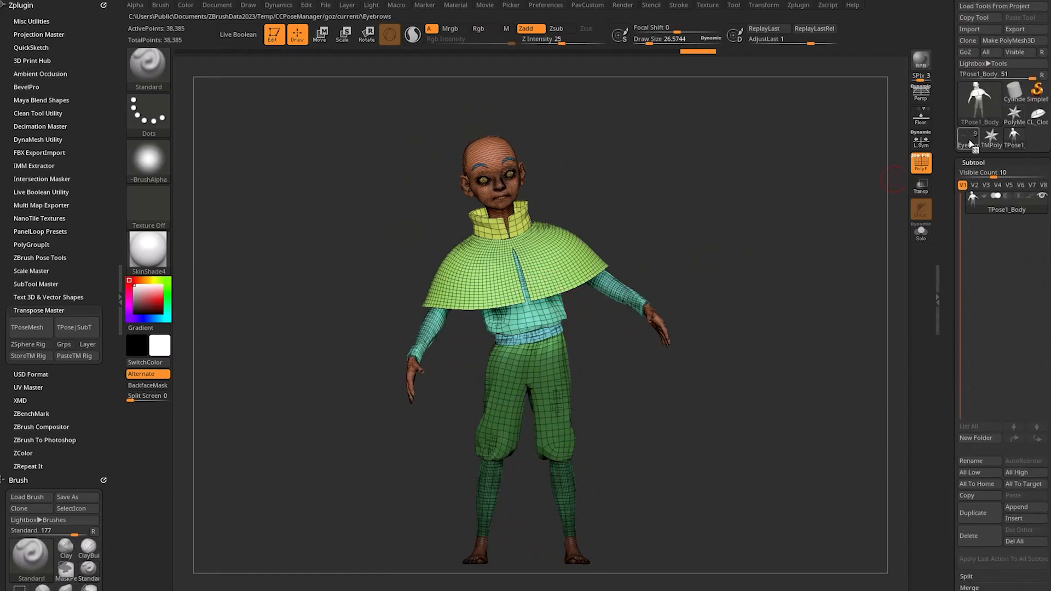
{"action": "scroll", "coordinate": [969, 145], "scroll_direction": "down", "scroll_amount": 10}
{"action": "key", "text": "w"}
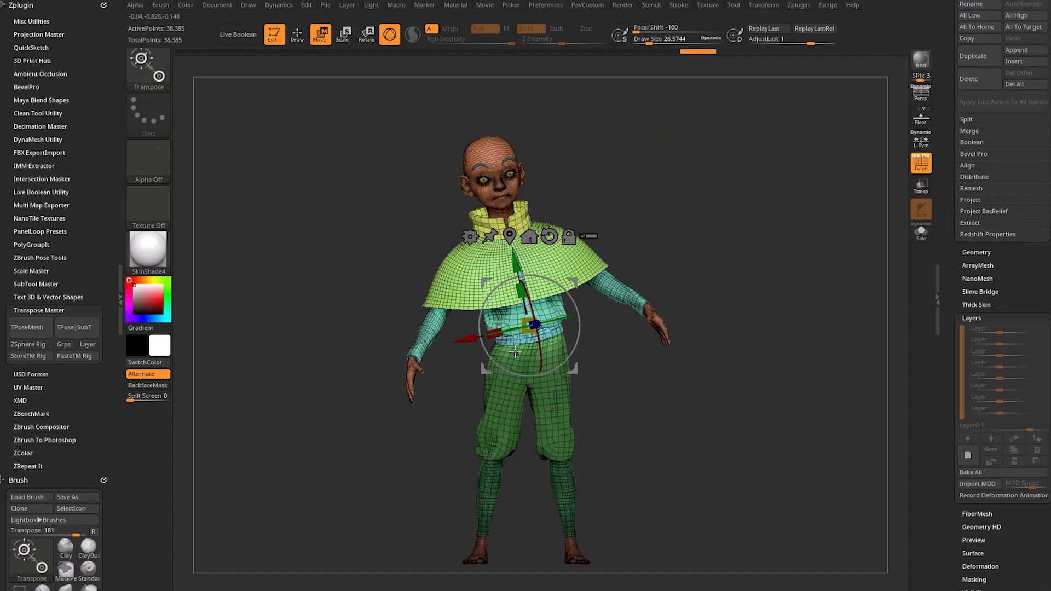
{"action": "key", "text": "q"}
{"action": "right_click_drag", "start_coordinate": [614, 182], "coordinate": [654, 256], "text": "ctrl"}
{"action": "left_click_drag", "start_coordinate": [677, 260], "coordinate": [703, 240], "text": "ctrl"}
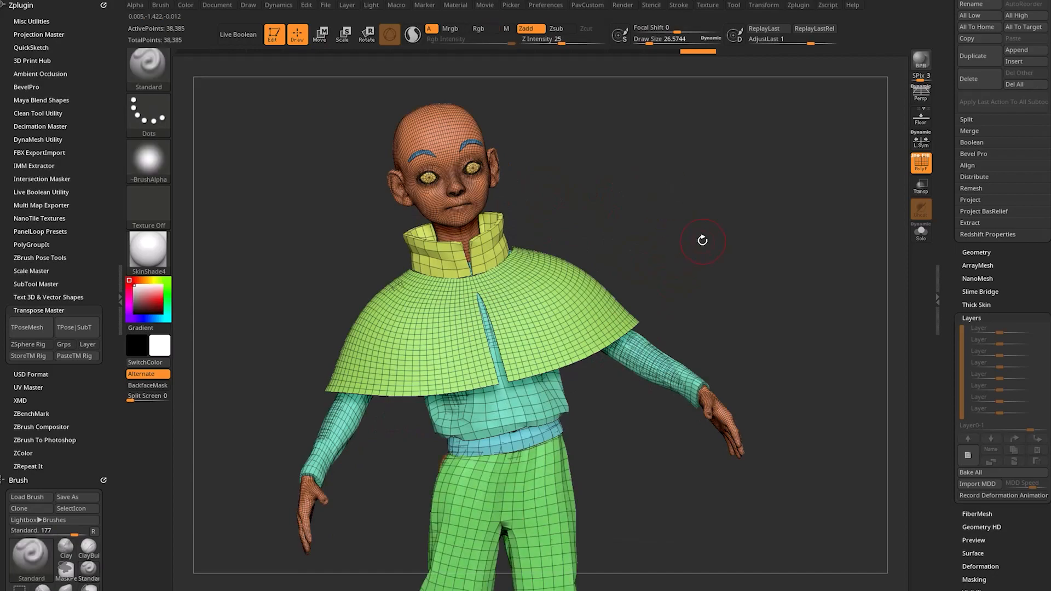
{"action": "right_click_drag", "start_coordinate": [614, 190], "coordinate": [621, 235], "text": "alt"}
{"action": "right_click_drag", "start_coordinate": [528, 319], "coordinate": [631, 274]}
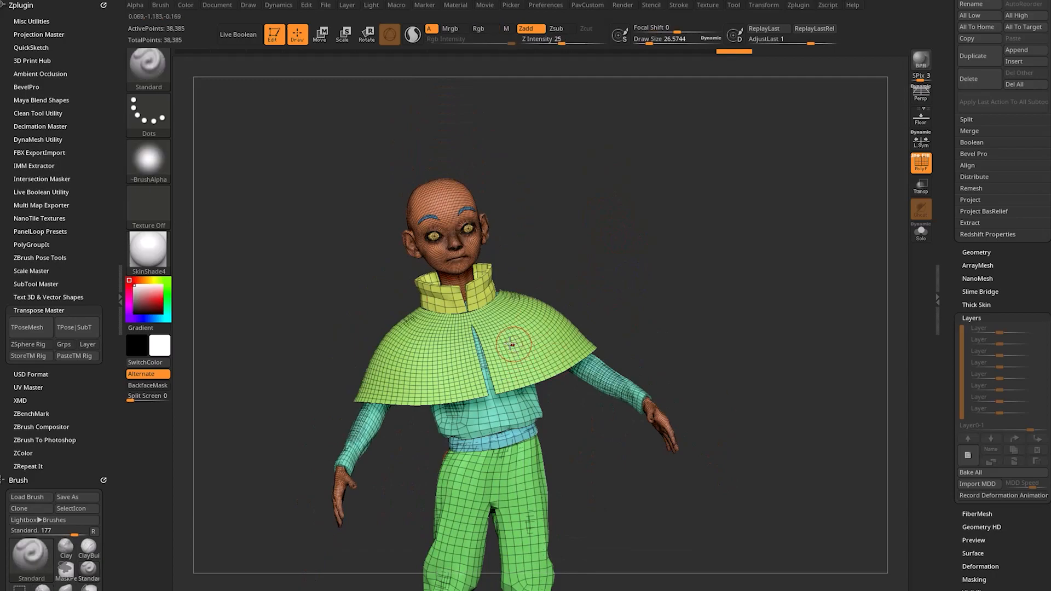
- Select the Move brush and enable topological auto masking for it
{"action": "key", "text": "b"}
{"action": "key", "text": "m"}
{"action": "key", "text": "v"}
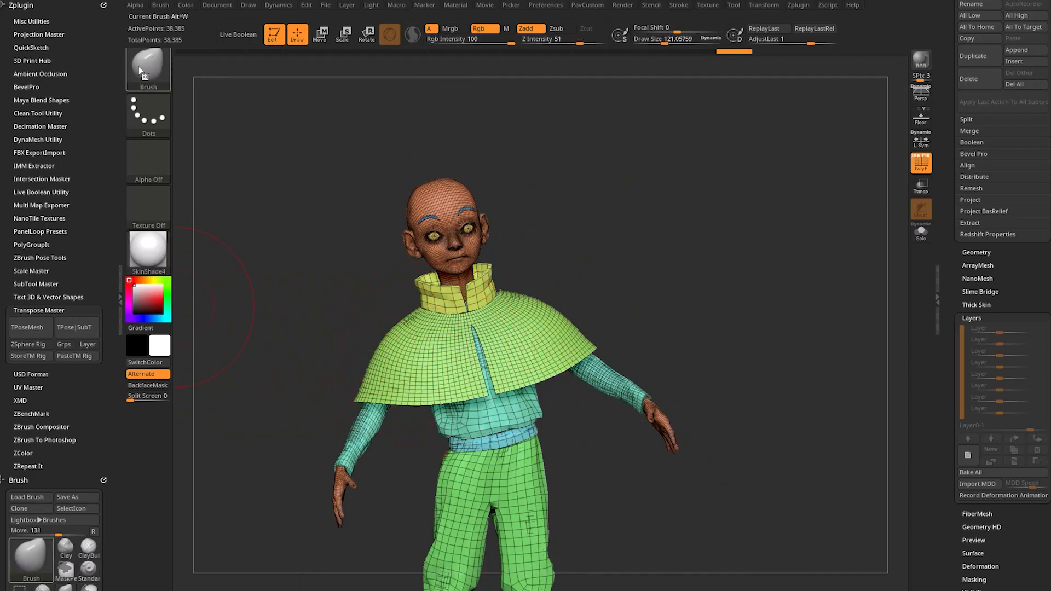
{"action": "scroll", "coordinate": [53, 47], "scroll_direction": "down", "scroll_amount": 10}
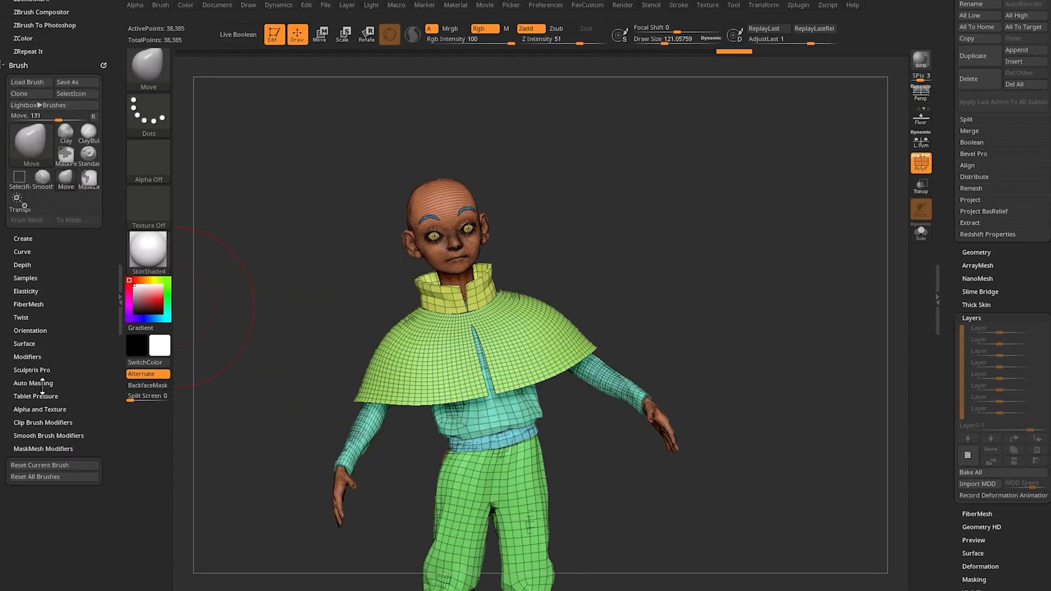
{"action": "left_click", "coordinate": [42, 383]}
{"action": "scroll", "coordinate": [45, 457], "scroll_direction": "down", "scroll_amount": 3}
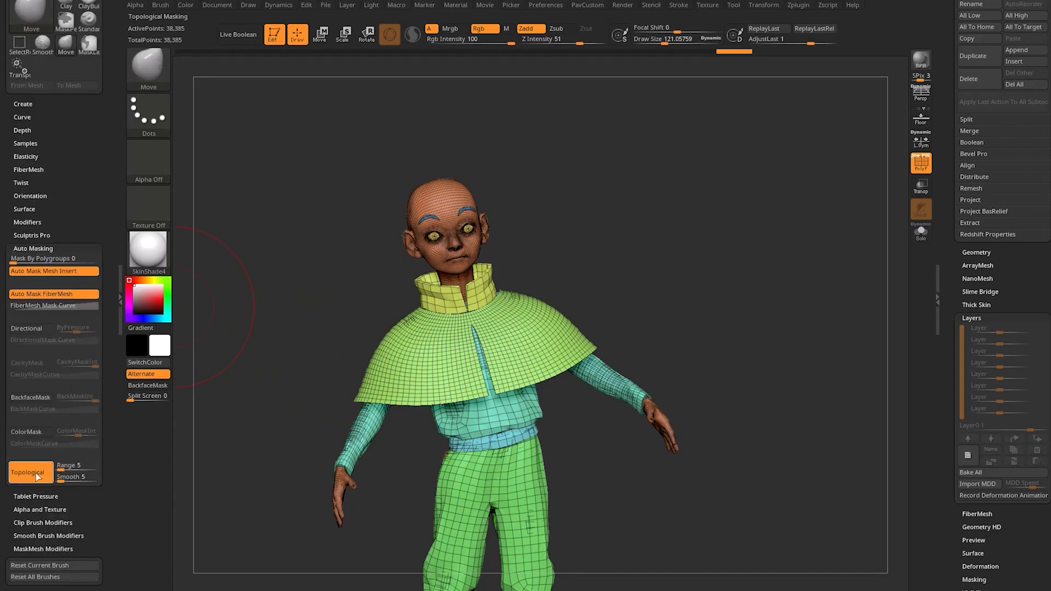
- Try lifting the cloak's lower edge over the right arm with a Move brush of about 189 draw size, and undo it
{"action": "key", "text": "s"}
{"action": "mouse_move", "coordinate": [373, 374]}
{"action": "left_mouse_down"}
{"action": "mouse_move", "coordinate": [383, 374]}
{"action": "mouse_move", "coordinate": [321, 365]}
{"action": "mouse_move", "coordinate": [323, 278]}
{"action": "mouse_move", "coordinate": [343, 271]}
{"action": "mouse_move", "coordinate": [378, 364]}
{"action": "left_mouse_up"}
{"action": "key", "text": "ctrl+z"}
{"action": "key", "text": "s"}
{"action": "mouse_move", "coordinate": [353, 398]}
{"action": "left_mouse_down"}
{"action": "mouse_move", "coordinate": [342, 287]}
{"action": "mouse_move", "coordinate": [358, 236]}
{"action": "left_mouse_up"}
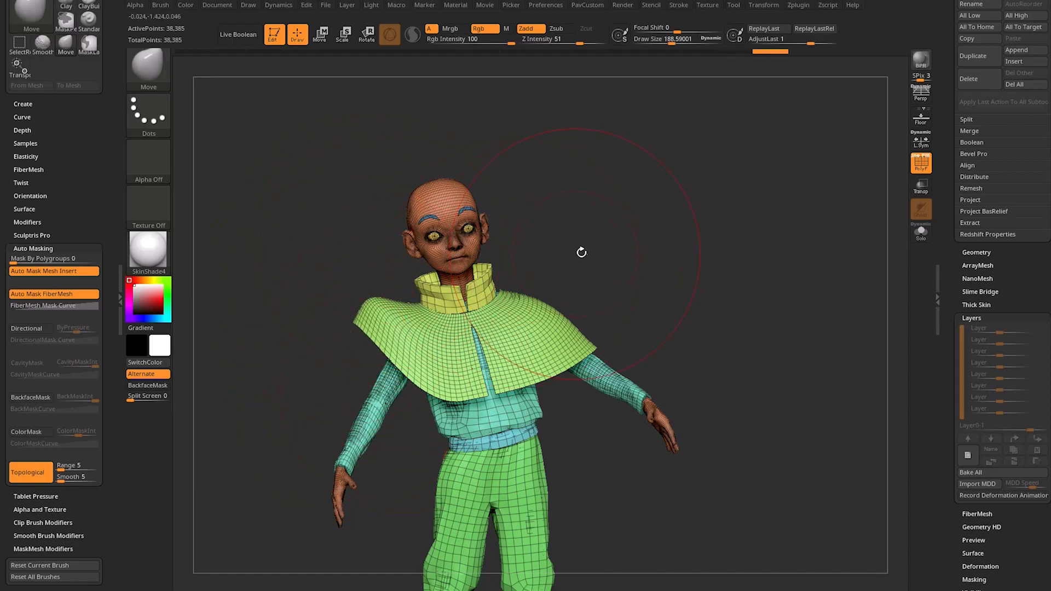
{"action": "key", "text": "ctrl+z"}
- Switch back to the Standard brush and hide the cloak polygroup, leaving the rest of the character visible
{"action": "key", "text": "b"}
{"action": "key", "text": "s"}
{"action": "key", "text": "t"}
{"action": "key", "text": "ctrl+shift"}
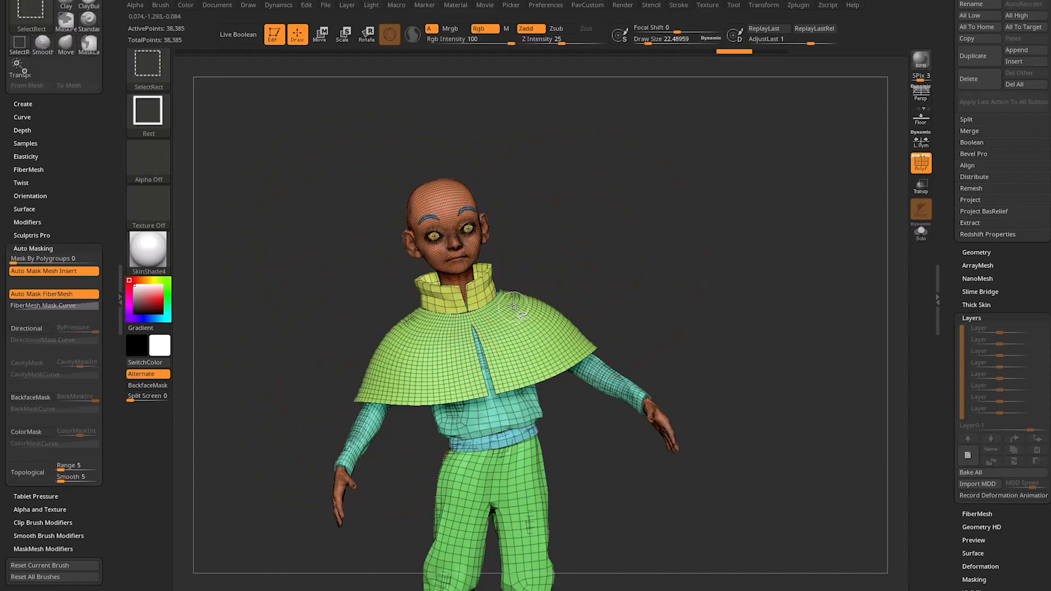
{"action": "left_click", "coordinate": [508, 308], "text": "ctrl+shift"}
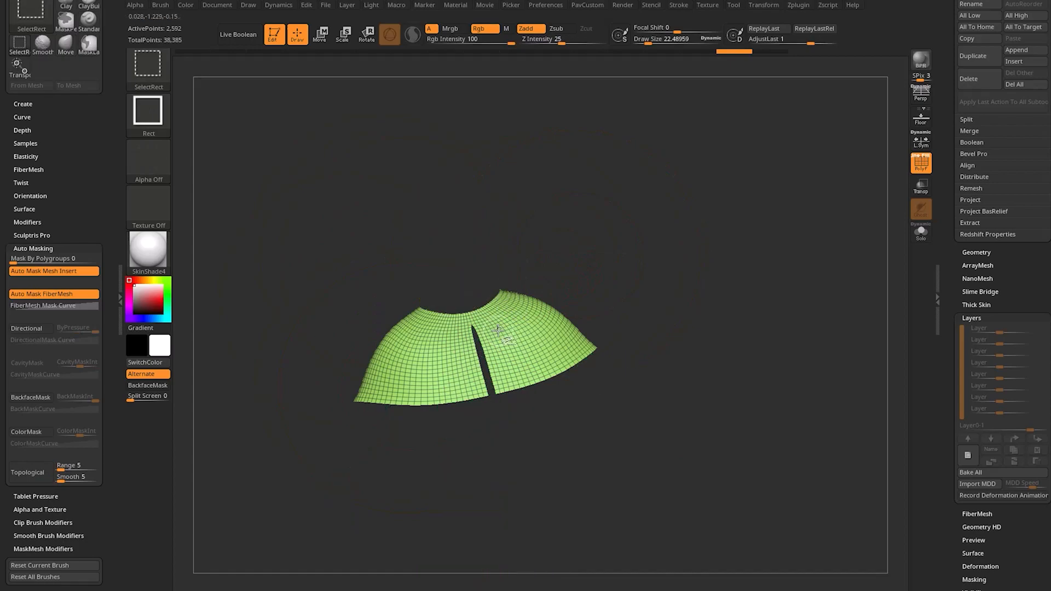
{"action": "left_click_drag", "start_coordinate": [635, 204], "coordinate": [659, 226], "text": "ctrl+shift"}
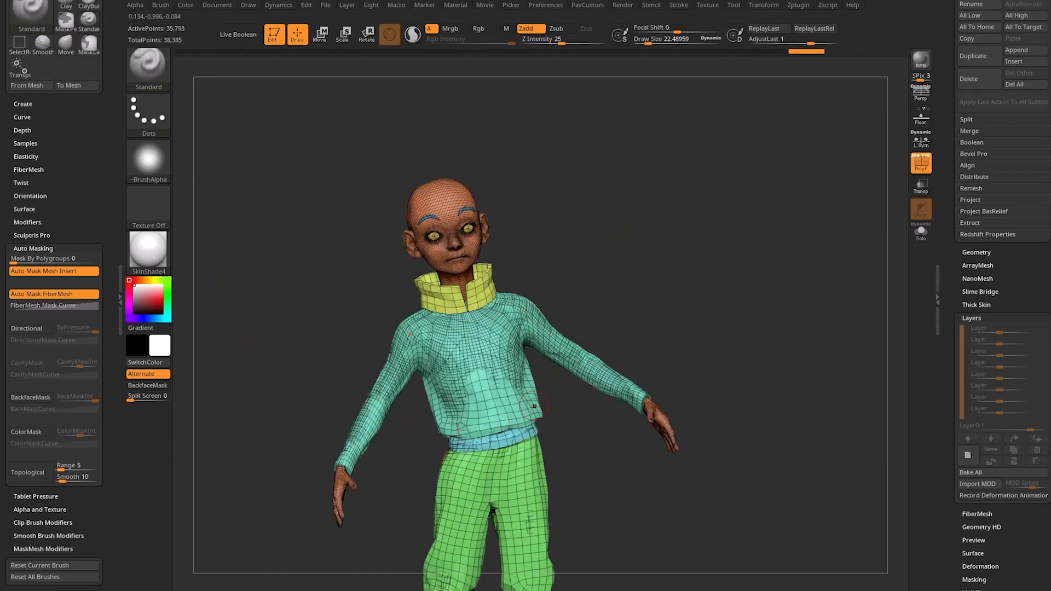
- Mask the character's right arm from shoulder to hand with the MaskLasso and check the mask from behind
{"action": "left_click_drag", "start_coordinate": [632, 259], "coordinate": [633, 263]}
{"action": "key", "text": "ctrl"}
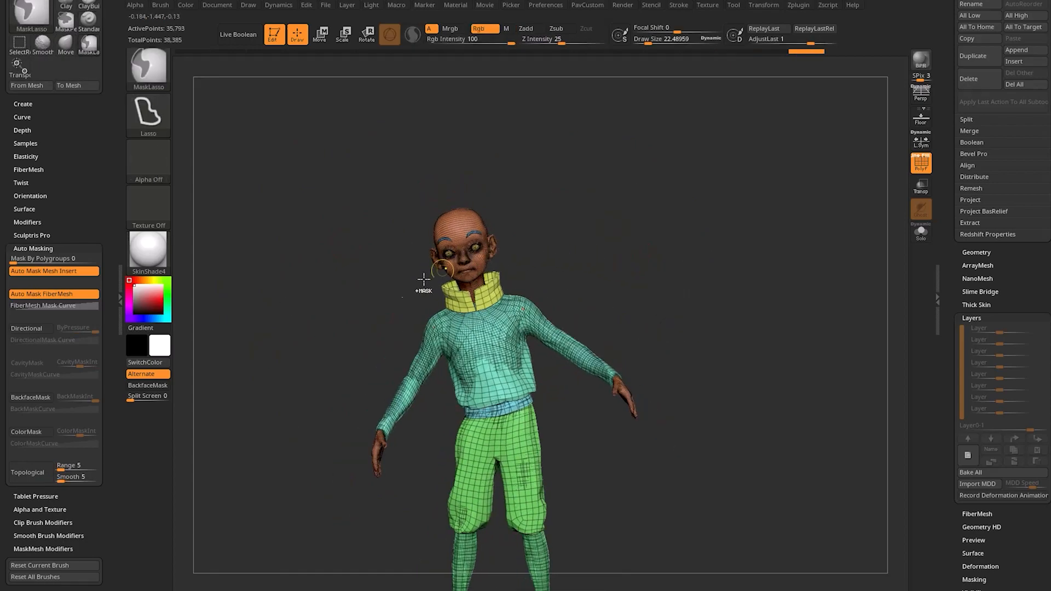
{"action": "mouse_move", "coordinate": [421, 303]}
{"action": "left_mouse_down", "text": "ctrl"}
{"action": "mouse_move", "coordinate": [355, 519]}
{"action": "mouse_move", "coordinate": [434, 378]}
{"action": "left_mouse_up", "text": "ctrl"}
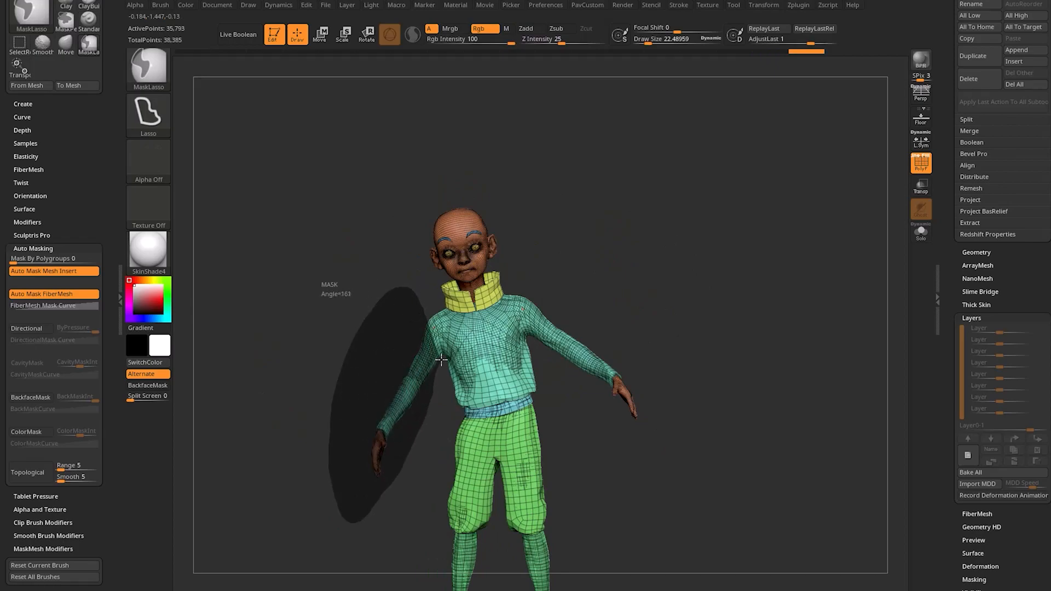
{"action": "left_click_drag", "start_coordinate": [398, 268], "coordinate": [396, 267], "text": "ctrl"}
{"action": "left_click_drag", "start_coordinate": [613, 241], "coordinate": [729, 235]}
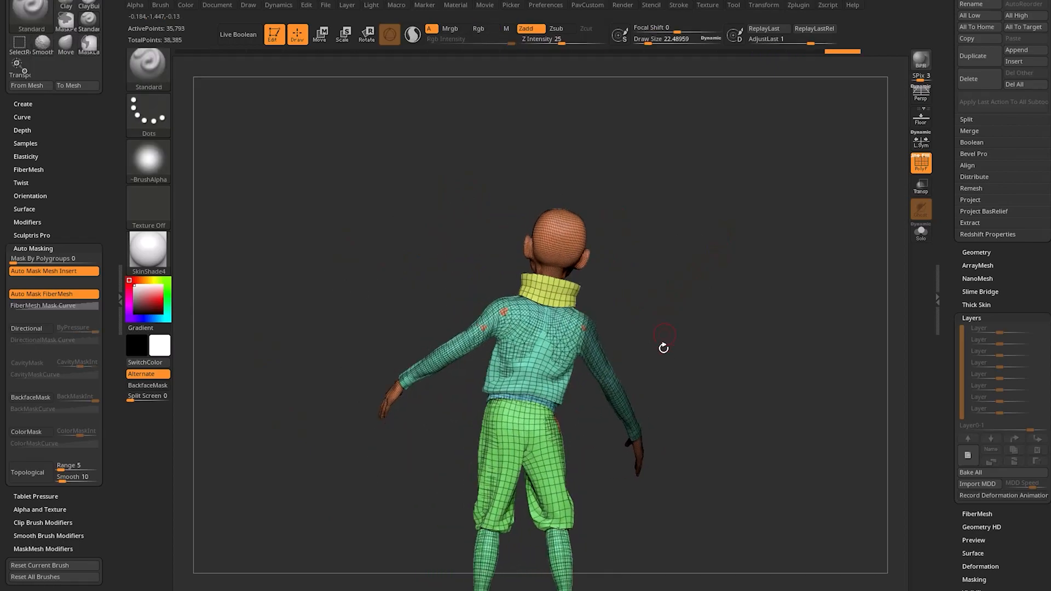
{"action": "mouse_move", "coordinate": [704, 308]}
{"action": "left_mouse_down"}
{"action": "mouse_move", "coordinate": [673, 312]}
{"action": "mouse_move", "coordinate": [577, 270]}
{"action": "mouse_move", "coordinate": [453, 389]}
{"action": "left_mouse_up"}
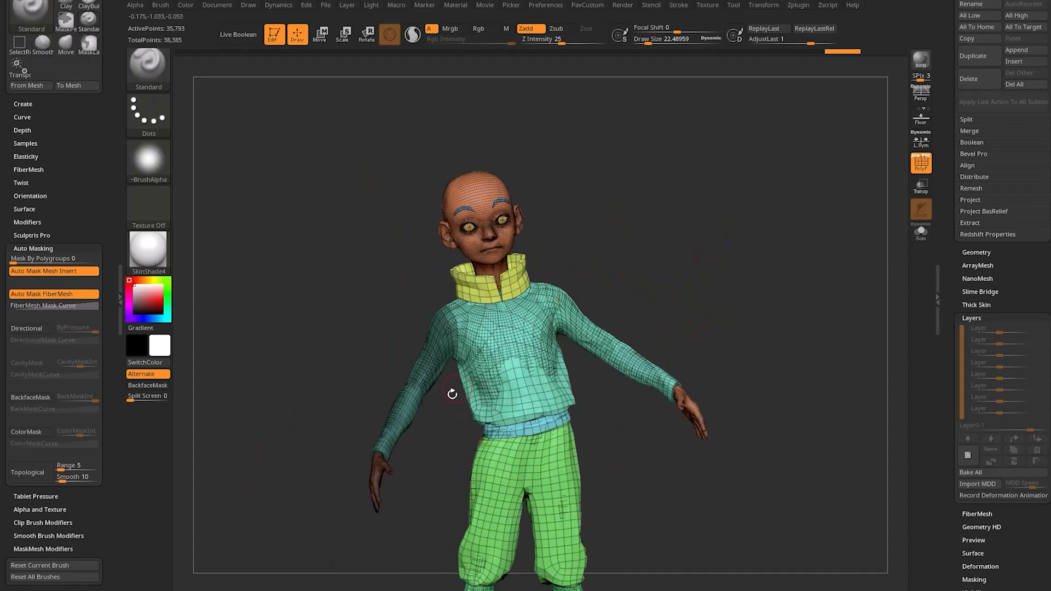
- Touch up the mask around the right armpit and invert it so only the right arm stays unmasked
{"action": "key", "text": "ctrl"}
{"action": "mouse_move", "coordinate": [456, 328]}
{"action": "left_mouse_down", "text": "ctrl"}
{"action": "mouse_move", "coordinate": [348, 556]}
{"action": "mouse_move", "coordinate": [437, 378]}
{"action": "left_mouse_up", "text": "ctrl"}
{"action": "left_click", "coordinate": [666, 224], "text": "ctrl"}
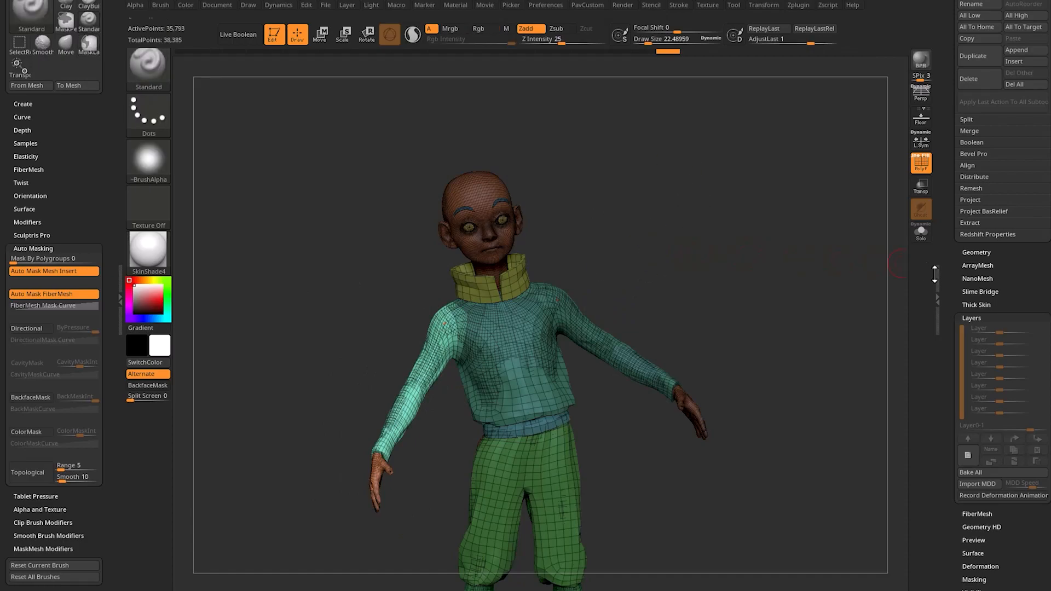
- Collapse the Layers section and expand the Masking section to review its mask commands
{"action": "left_click", "coordinate": [973, 319], "text": "shift"}
{"action": "mouse_move", "coordinate": [950, 319]}
{"action": "left_mouse_down"}
{"action": "mouse_move", "coordinate": [949, 257]}
{"action": "mouse_move", "coordinate": [950, 368]}
{"action": "mouse_move", "coordinate": [968, 167]}
{"action": "left_mouse_up"}
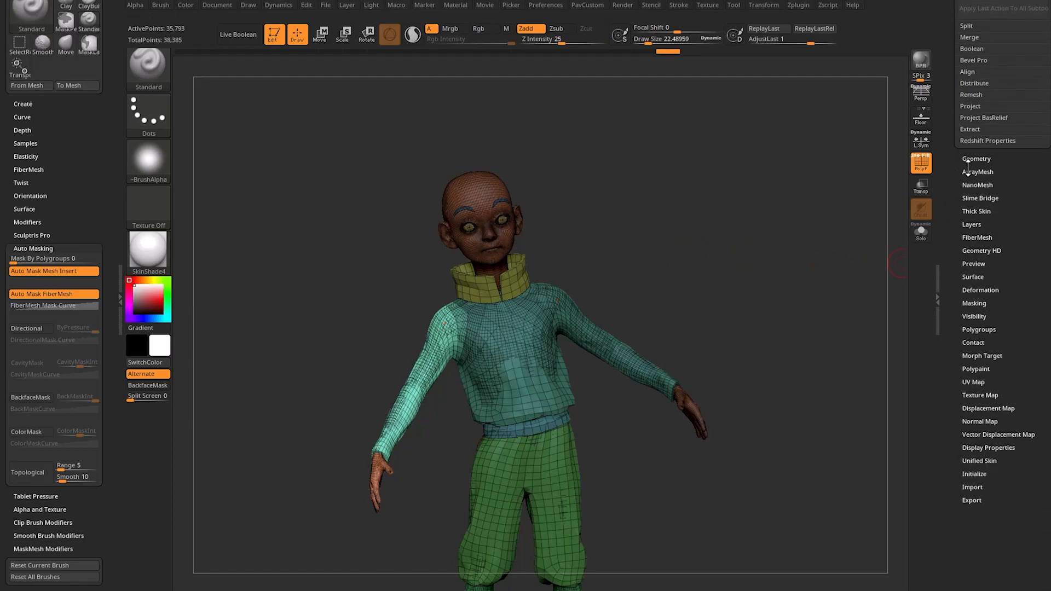
{"action": "left_click", "coordinate": [974, 303]}
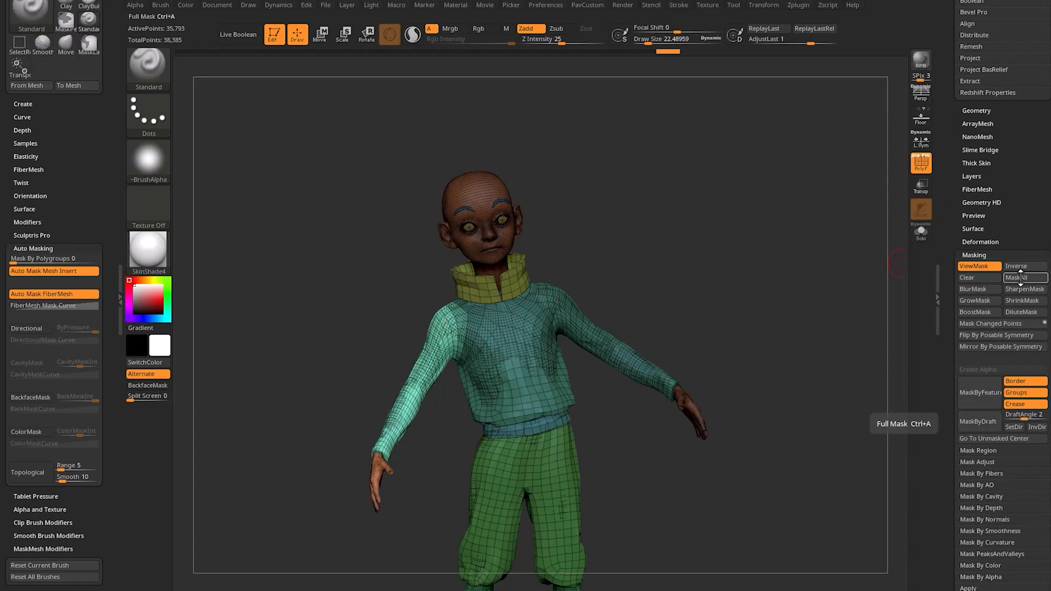
{"action": "left_click_drag", "start_coordinate": [700, 291], "coordinate": [689, 280]}
{"action": "key", "text": "ctrl"}
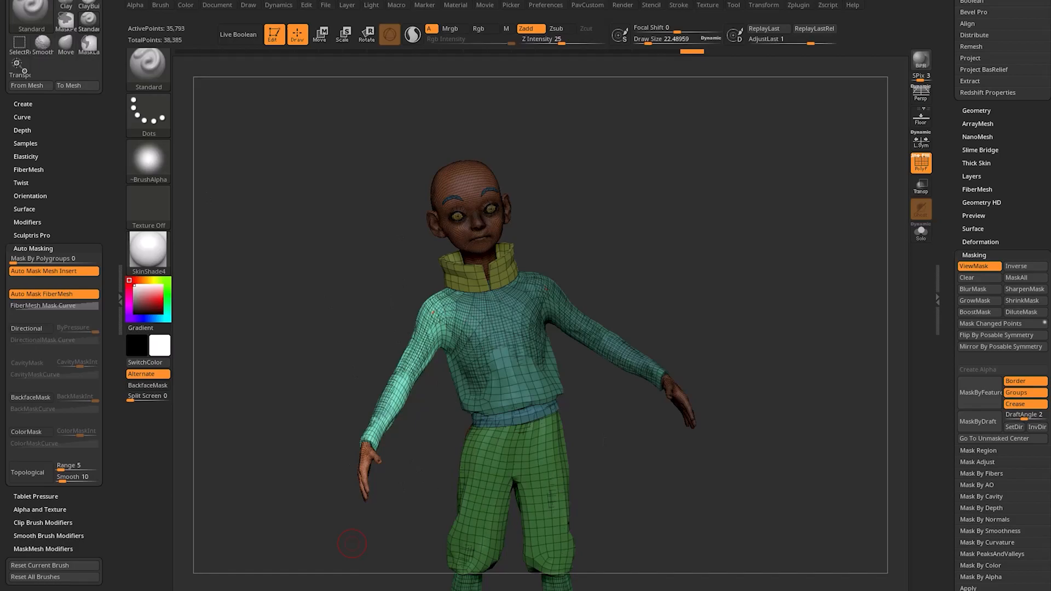
- Switch to the browser, look through the Intro to ZBrush playlist on YouTube, and return to ZBrush
{"action": "left_click_drag", "start_coordinate": [591, 590], "coordinate": [606, 58]}
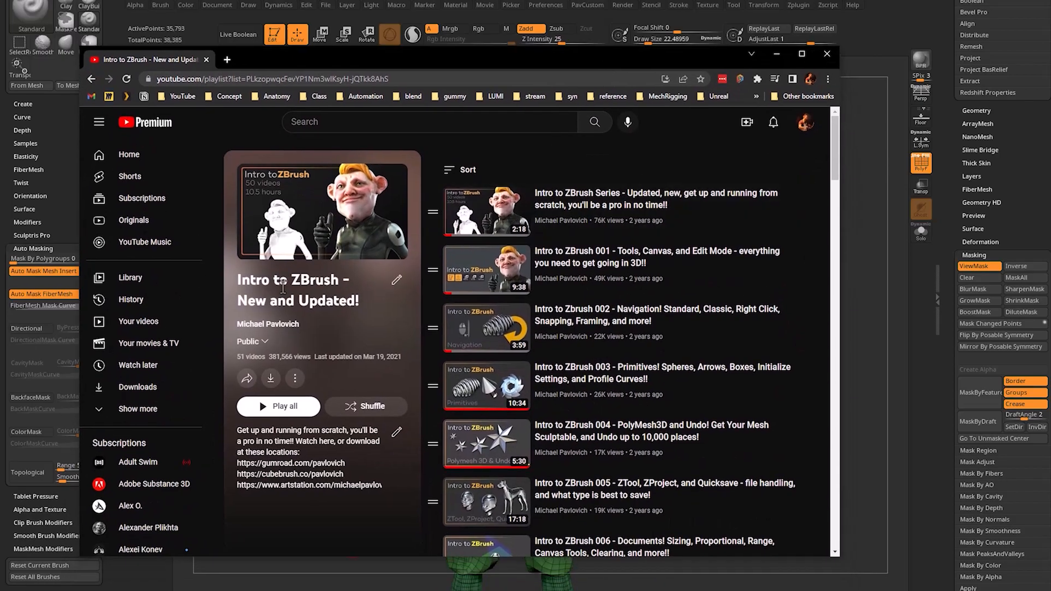
{"action": "scroll", "coordinate": [569, 260], "scroll_direction": "down", "scroll_amount": 15}
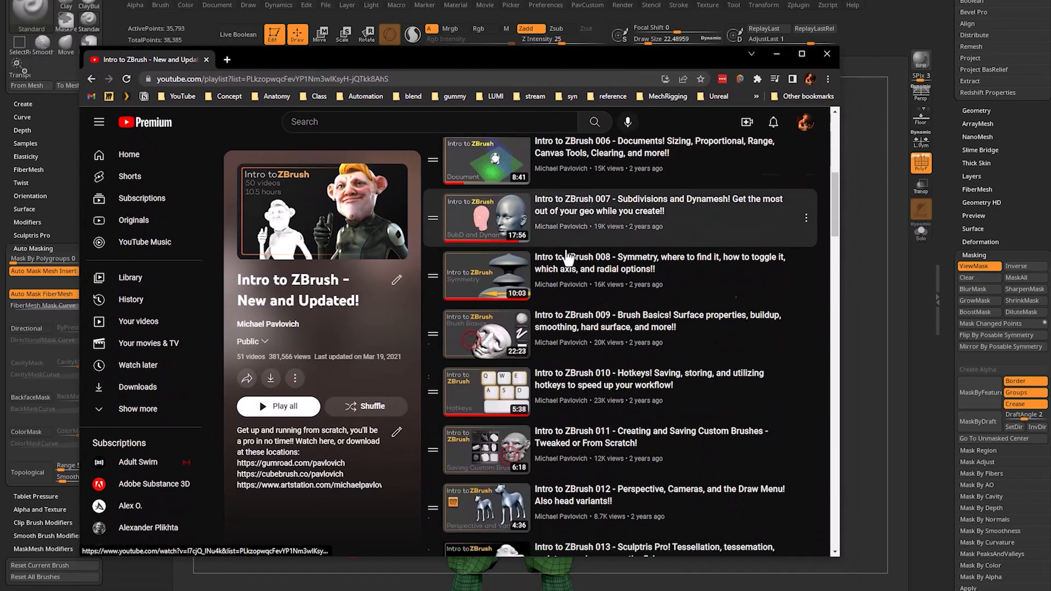
{"action": "scroll", "coordinate": [569, 260], "scroll_direction": "down", "scroll_amount": 4}
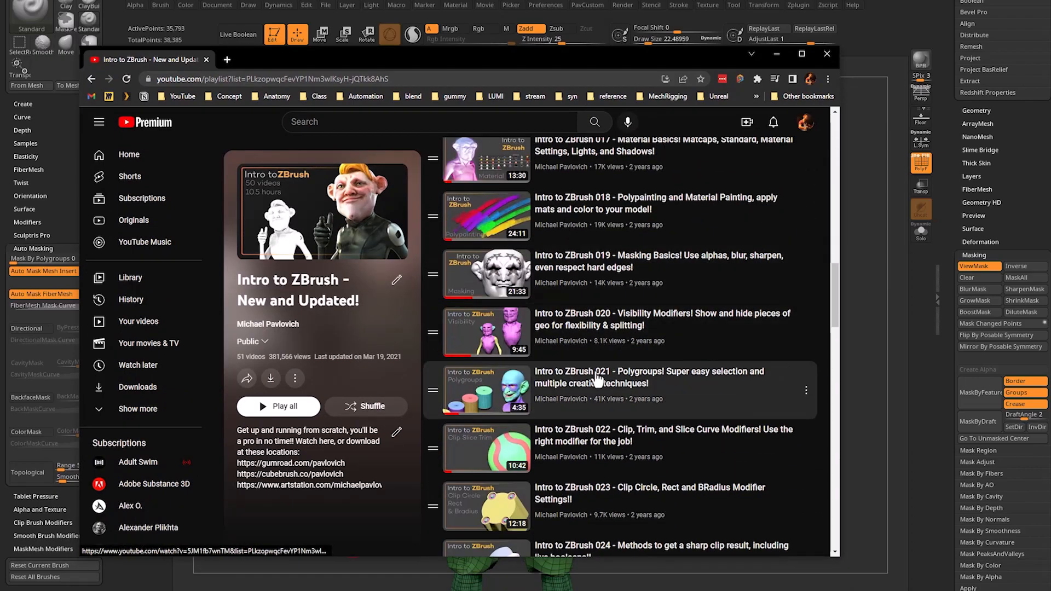
{"action": "scroll", "coordinate": [597, 379], "scroll_direction": "up", "scroll_amount": 20}
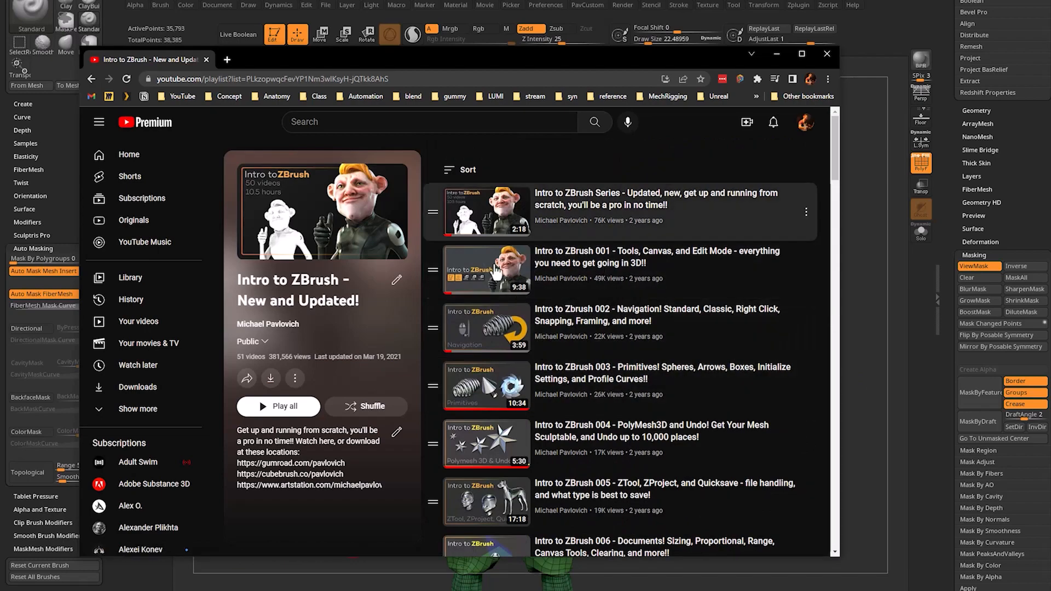
{"action": "left_click_drag", "start_coordinate": [514, 62], "coordinate": [0, 61]}
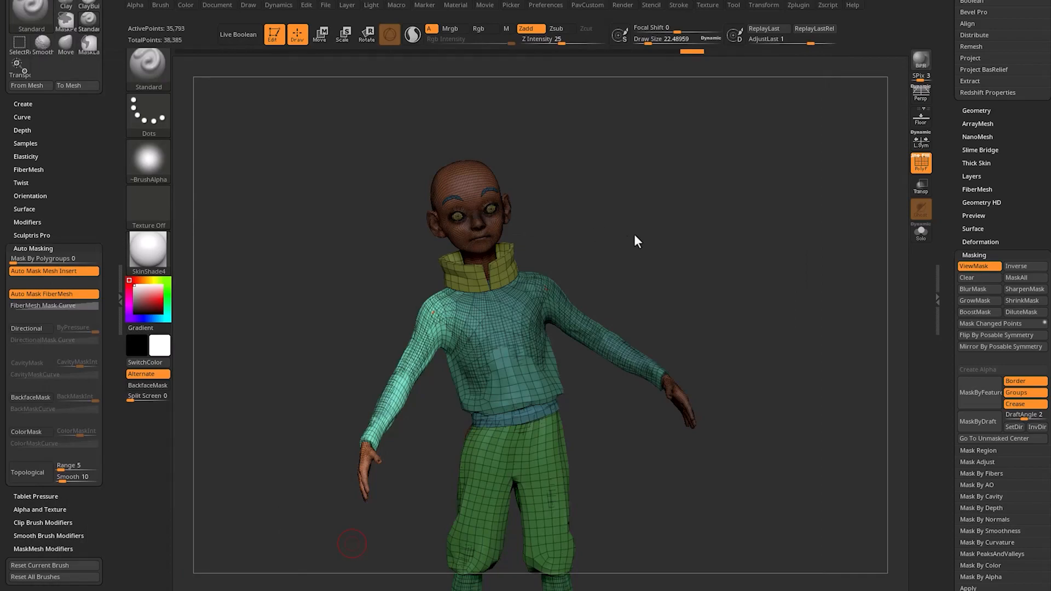
- Bring up the gizmo and reposition its pivot onto the character's right shoulder joint
{"action": "key", "text": "w"}
{"action": "left_click_drag", "start_coordinate": [609, 240], "coordinate": [631, 235], "text": "alt"}
{"action": "left_click_drag", "start_coordinate": [571, 404], "coordinate": [493, 315], "text": "alt"}
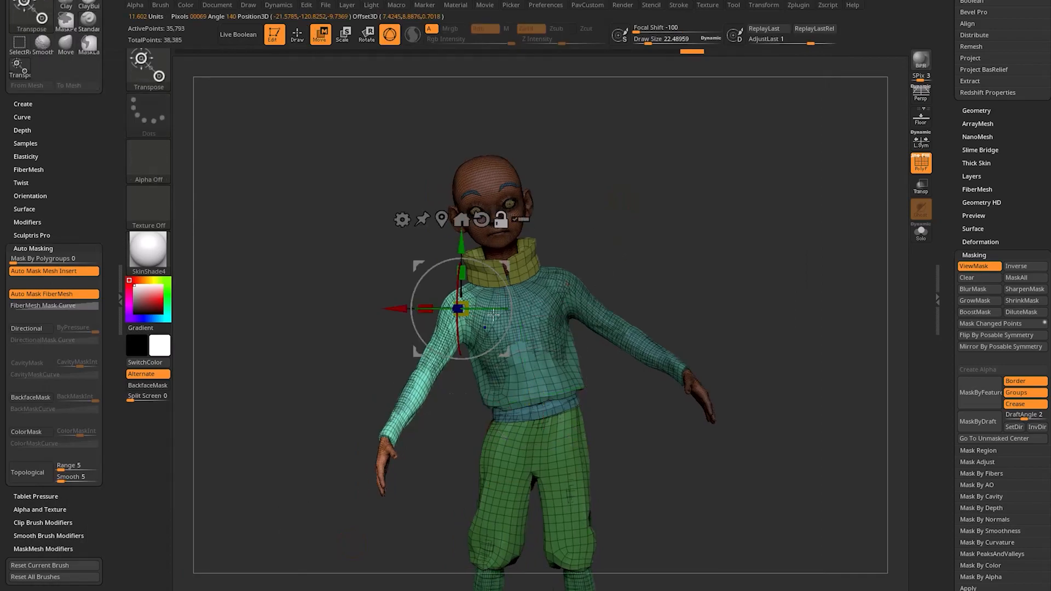
{"action": "left_click_drag", "start_coordinate": [569, 243], "coordinate": [612, 242], "text": "shift"}
{"action": "left_click_drag", "start_coordinate": [464, 310], "coordinate": [446, 317], "text": "alt"}
{"action": "left_click_drag", "start_coordinate": [656, 240], "coordinate": [617, 243], "text": "shift"}
- Refine the mask around the right shoulder and rotate the unmasked right arm upward with the gizmo
{"action": "key", "text": "q"}
{"action": "left_click_drag", "start_coordinate": [617, 243], "coordinate": [575, 257], "text": "ctrl"}
{"action": "mouse_move", "coordinate": [418, 276]}
{"action": "left_mouse_down", "text": "ctrl"}
{"action": "mouse_move", "coordinate": [340, 349]}
{"action": "mouse_move", "coordinate": [427, 409]}
{"action": "mouse_move", "coordinate": [438, 350]}
{"action": "left_mouse_up", "text": "ctrl"}
{"action": "mouse_move", "coordinate": [437, 311]}
{"action": "left_mouse_down", "text": "ctrl"}
{"action": "mouse_move", "coordinate": [424, 269]}
{"action": "mouse_move", "coordinate": [483, 278]}
{"action": "mouse_move", "coordinate": [488, 301]}
{"action": "left_mouse_up", "text": "ctrl"}
{"action": "left_click", "coordinate": [591, 228], "text": "ctrl"}
{"action": "key", "text": "w"}
{"action": "left_click_drag", "start_coordinate": [480, 266], "coordinate": [477, 261]}
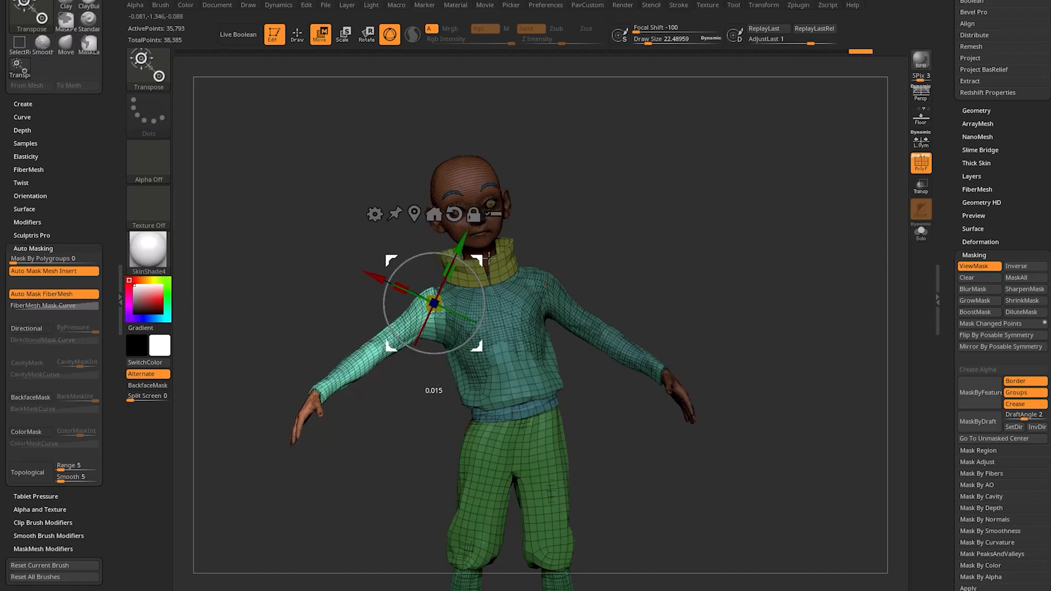
- Rebuild the right arm's mask with a softer transition into the chest and rotate the arm further upward
{"action": "left_click_drag", "start_coordinate": [556, 195], "coordinate": [597, 225], "text": "ctrl"}
{"action": "key", "text": "q"}
{"action": "left_click_drag", "start_coordinate": [612, 230], "coordinate": [602, 231]}
{"action": "left_click_drag", "start_coordinate": [389, 263], "coordinate": [385, 411], "text": "ctrl"}
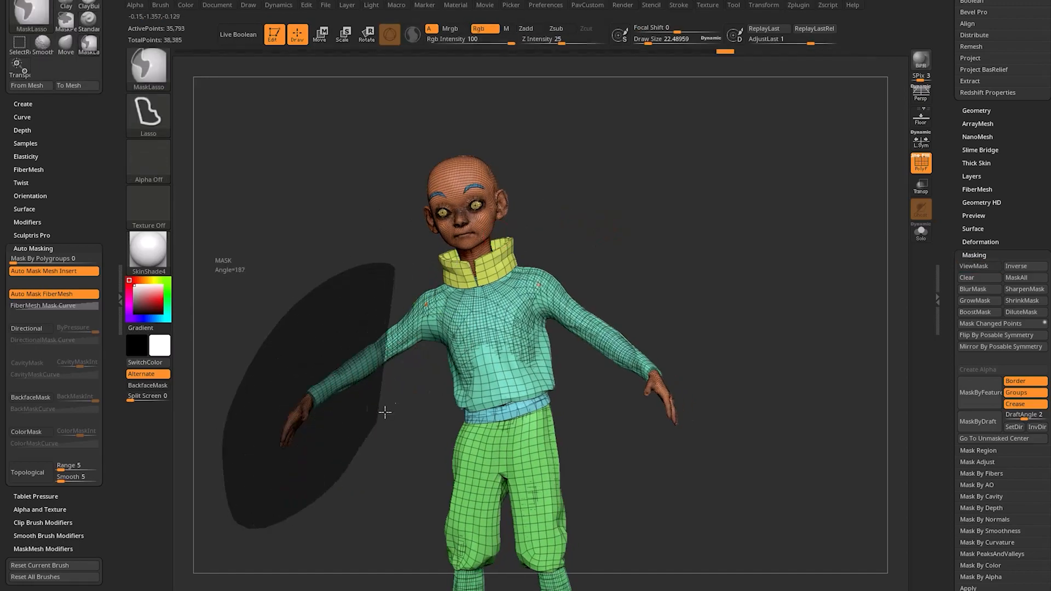
{"action": "left_click_drag", "start_coordinate": [469, 284], "coordinate": [470, 283], "text": "ctrl"}
{"action": "left_click_drag", "start_coordinate": [611, 230], "coordinate": [568, 263]}
{"action": "key", "text": "w"}
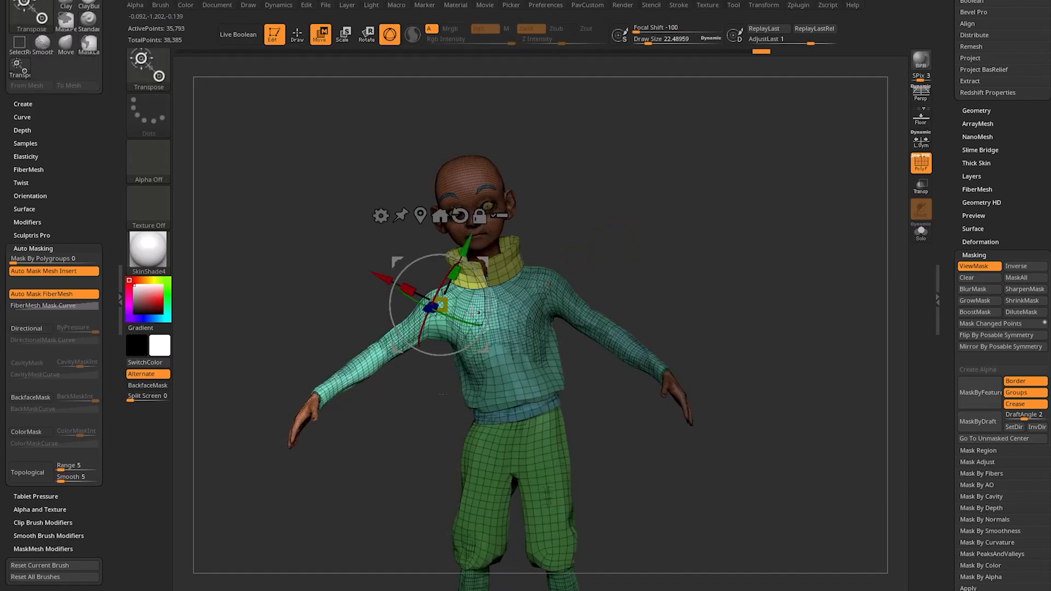
{"action": "left_click_drag", "start_coordinate": [499, 272], "coordinate": [537, 235]}
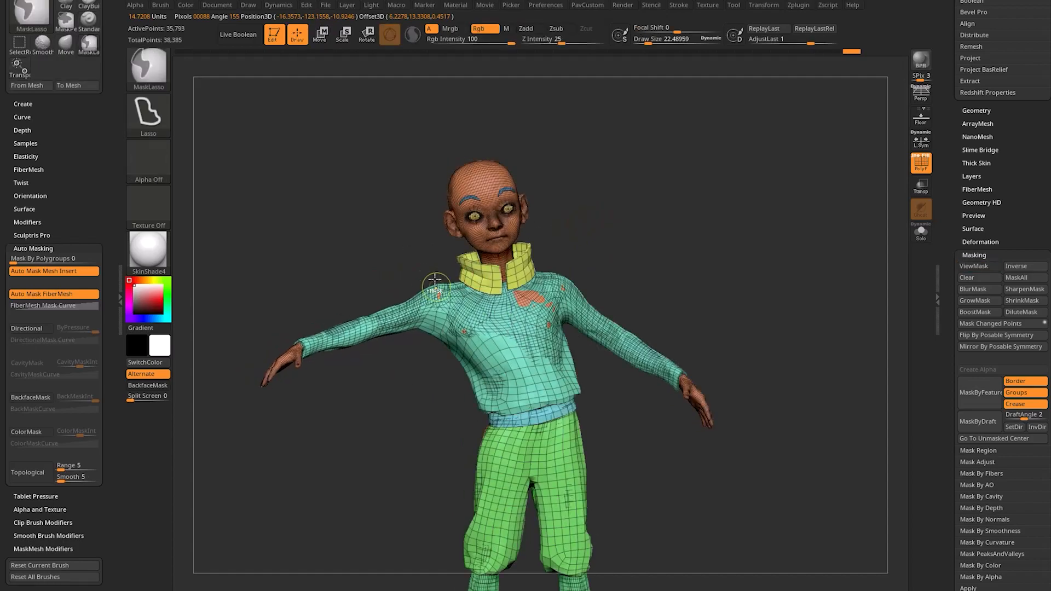
- Turn off topological auto masking for the Move brush and adjust the sleeve's shape under the right arm
{"action": "mouse_move", "coordinate": [432, 276]}
{"action": "left_mouse_down", "text": "ctrl"}
{"action": "mouse_move", "coordinate": [211, 328]}
{"action": "mouse_move", "coordinate": [421, 338]}
{"action": "left_mouse_up", "text": "ctrl"}
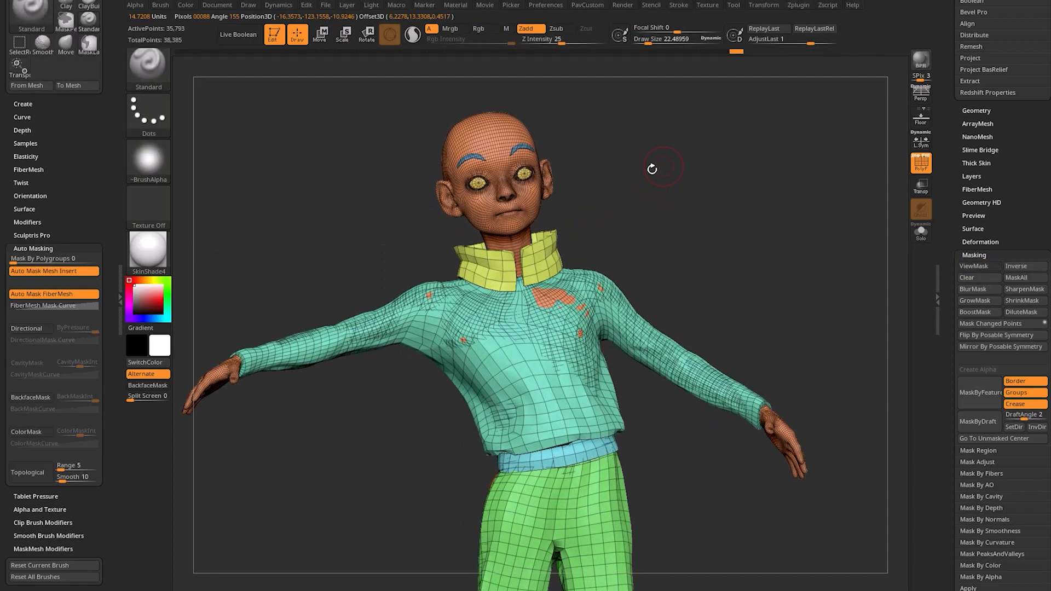
{"action": "key", "text": "shift"}
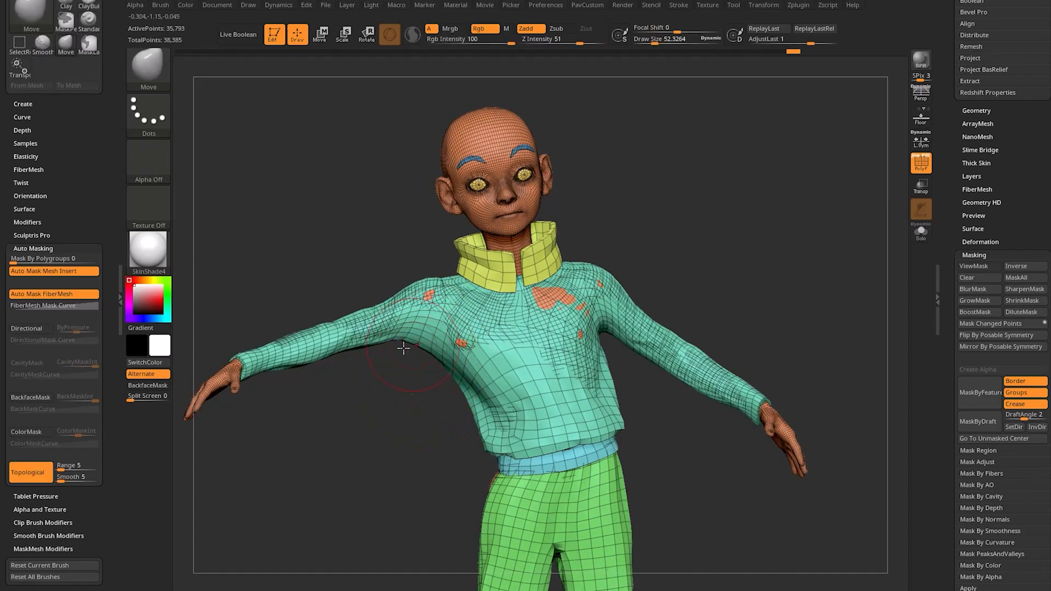
{"action": "left_click", "coordinate": [28, 471]}
{"action": "left_click_drag", "start_coordinate": [419, 340], "coordinate": [426, 332]}
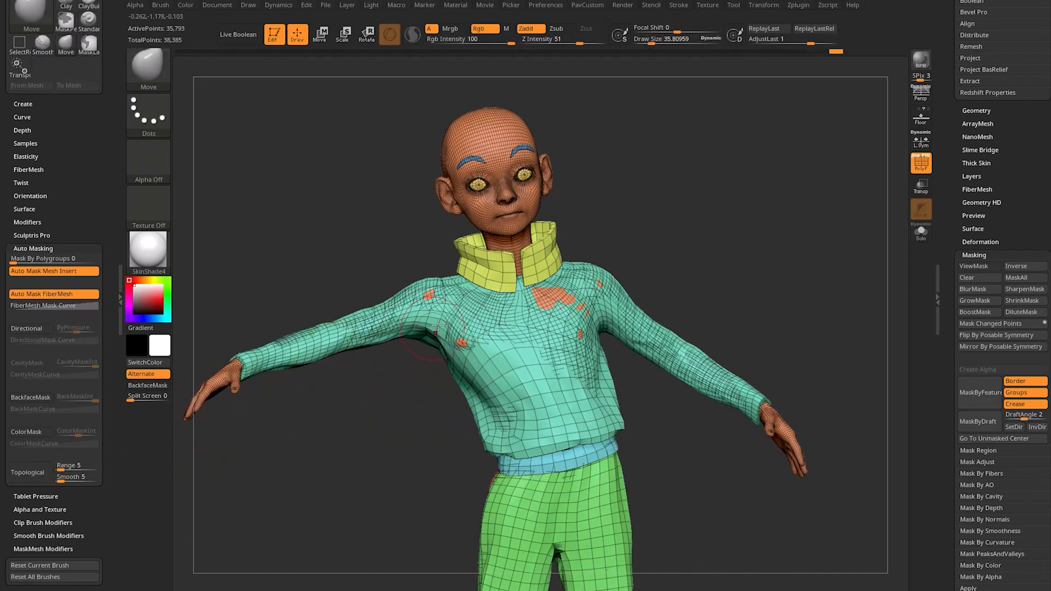
- Mask the right arm with the MaskLasso and invert the mask to isolate the arm for posing
{"action": "left_click_drag", "start_coordinate": [268, 273], "coordinate": [216, 446], "text": "ctrl"}
{"action": "right_click_drag", "start_coordinate": [383, 328], "coordinate": [396, 427]}
{"action": "key", "text": "w"}
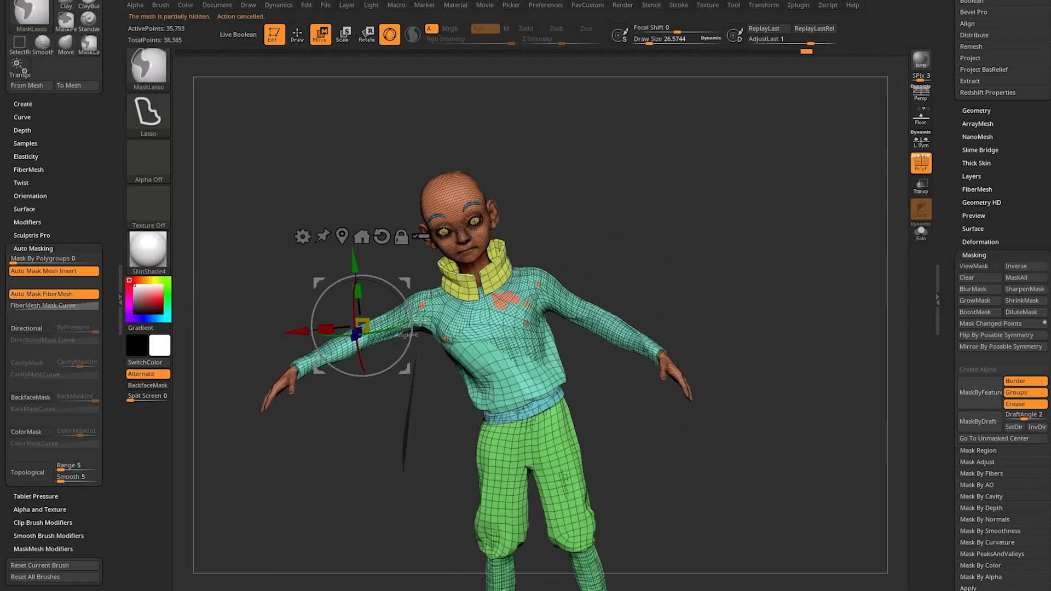
{"action": "left_click", "coordinate": [406, 470], "text": "ctrl"}
{"action": "right_click_drag", "start_coordinate": [273, 465], "coordinate": [405, 378]}
{"action": "left_click_drag", "start_coordinate": [405, 284], "coordinate": [344, 267], "text": "alt"}
{"action": "right_click_drag", "start_coordinate": [495, 216], "coordinate": [575, 344], "text": "alt"}
- Switch from the gizmo to the transpose line and lay it along the right upper arm from the shoulder
{"action": "key", "text": "y"}
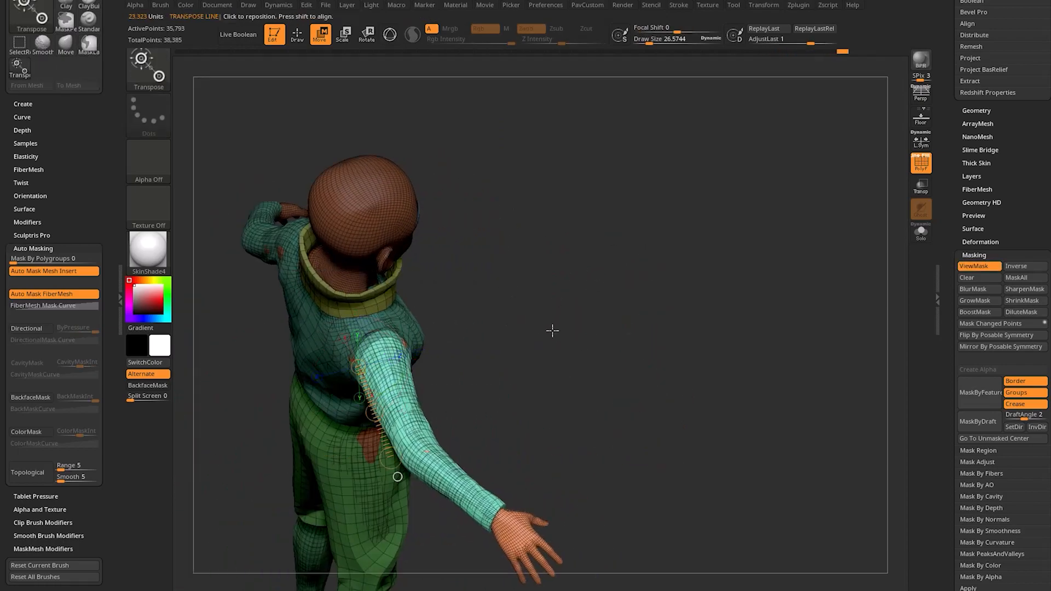
{"action": "left_click", "coordinate": [390, 38]}
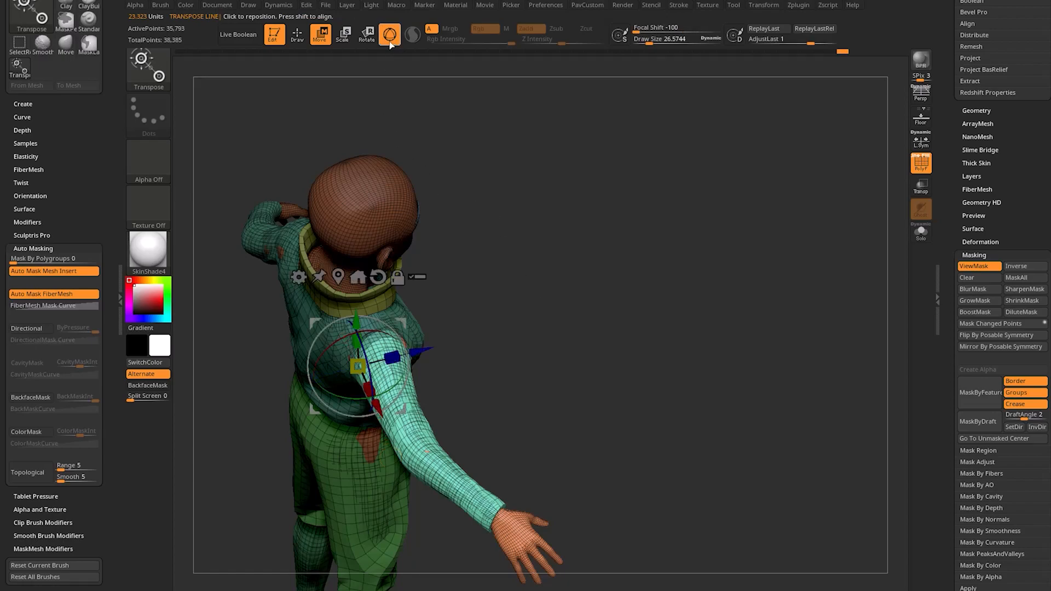
{"action": "left_click", "coordinate": [391, 39]}
{"action": "right_click_drag", "start_coordinate": [519, 297], "coordinate": [421, 339], "text": "alt"}
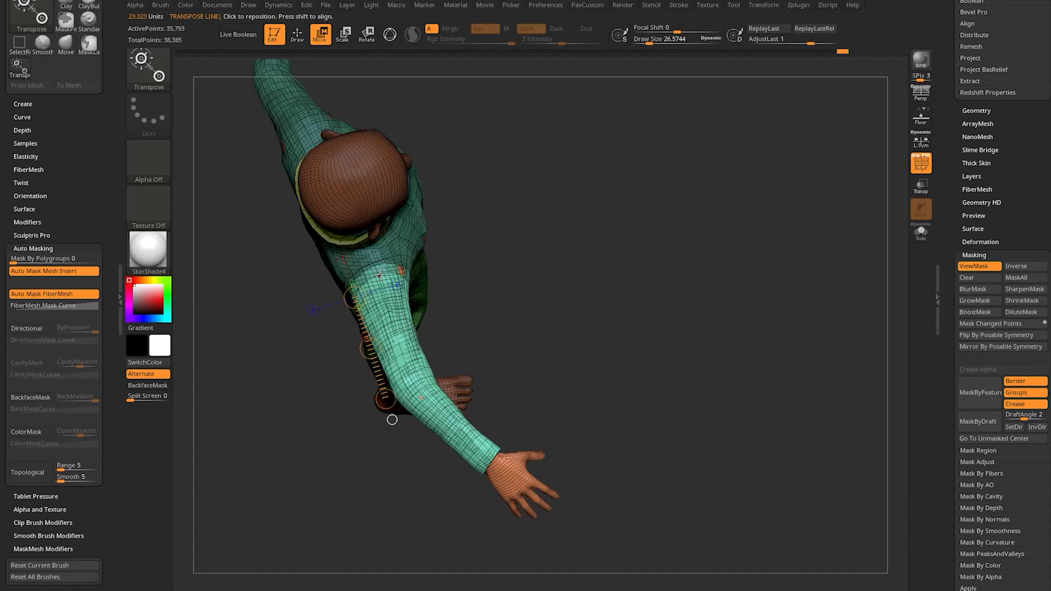
{"action": "left_click_drag", "start_coordinate": [366, 235], "coordinate": [400, 346]}
{"action": "right_click_drag", "start_coordinate": [410, 382], "coordinate": [500, 281]}
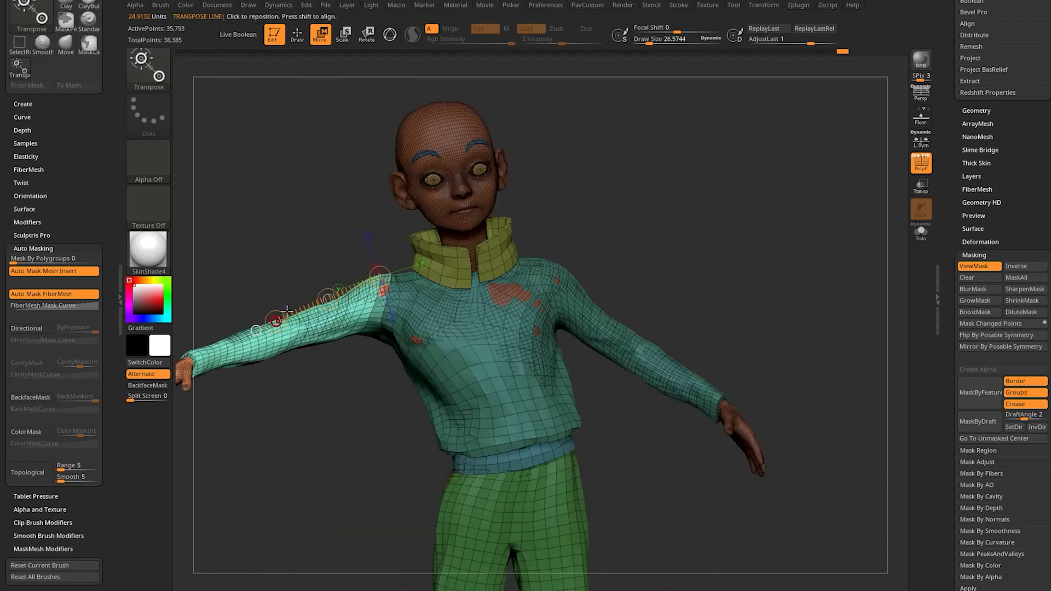
{"action": "right_click_drag", "start_coordinate": [295, 400], "coordinate": [343, 407], "text": "alt"}
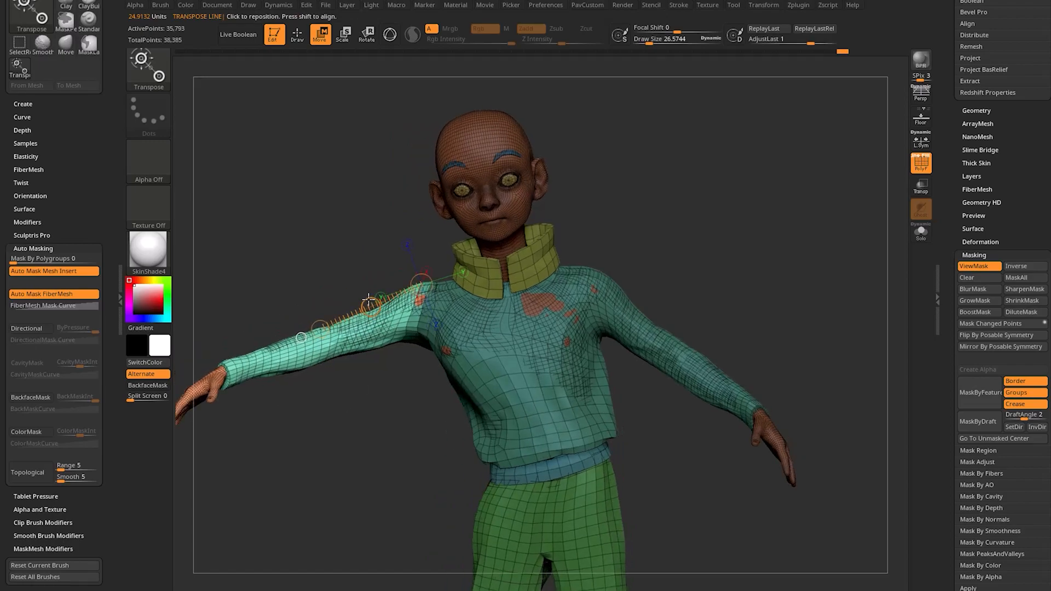
{"action": "left_click_drag", "start_coordinate": [368, 300], "coordinate": [368, 311]}
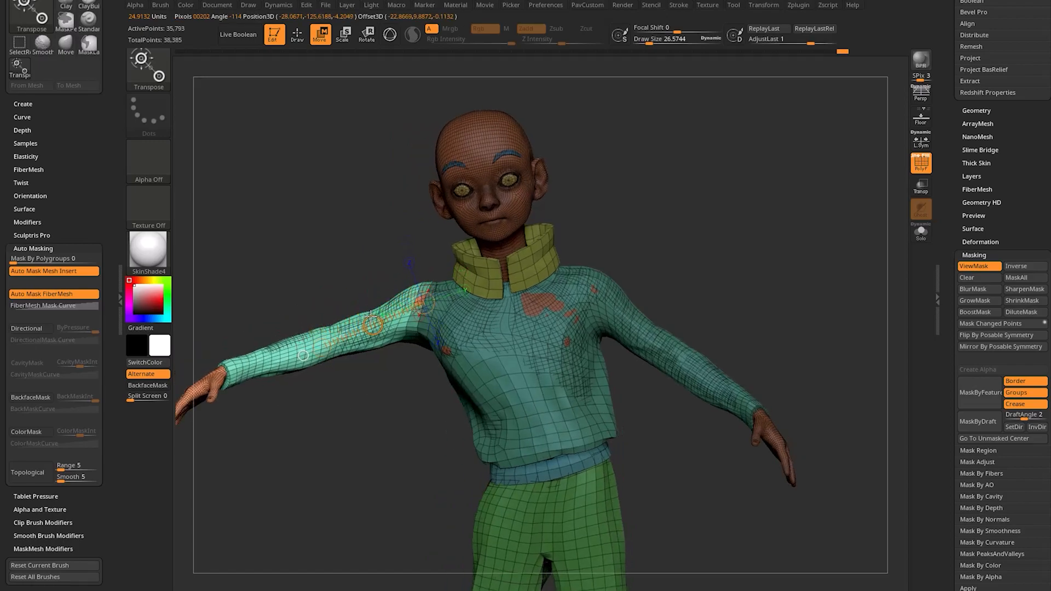
- Rotate the right arm about the shoulder using the transpose line
{"action": "right_click_drag", "start_coordinate": [371, 313], "coordinate": [670, 198]}
{"action": "key", "text": "r"}
{"action": "left_click_drag", "start_coordinate": [341, 345], "coordinate": [345, 354]}
{"action": "right_click_drag", "start_coordinate": [395, 291], "coordinate": [401, 322]}
{"action": "left_click_drag", "start_coordinate": [390, 316], "coordinate": [263, 335]}
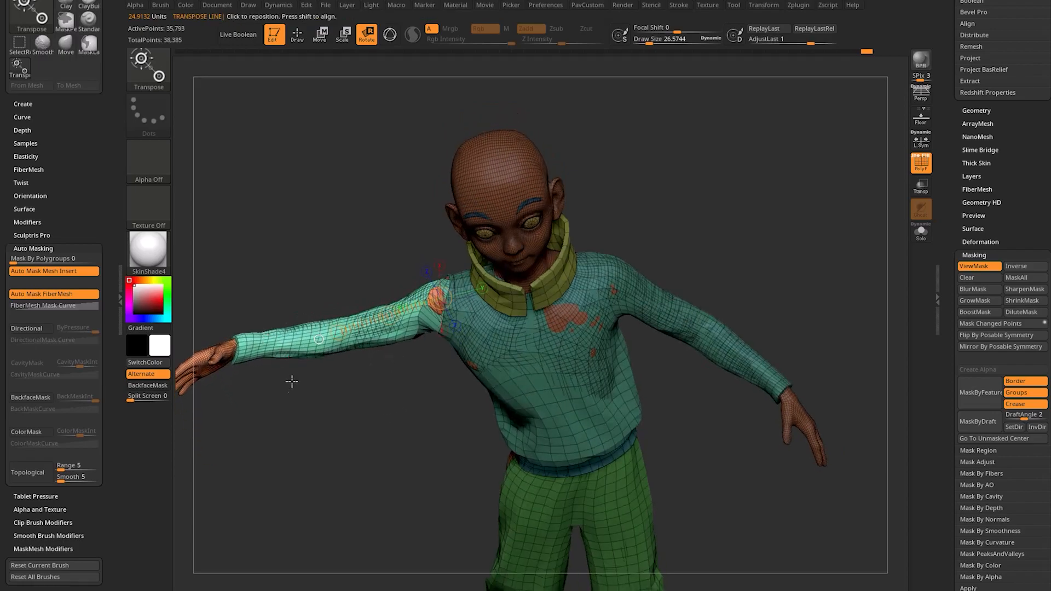
- Clear the mask and isolate the teal shirt polygroup, viewed from behind
{"action": "right_click_drag", "start_coordinate": [290, 380], "coordinate": [463, 389]}
{"action": "key", "text": "q"}
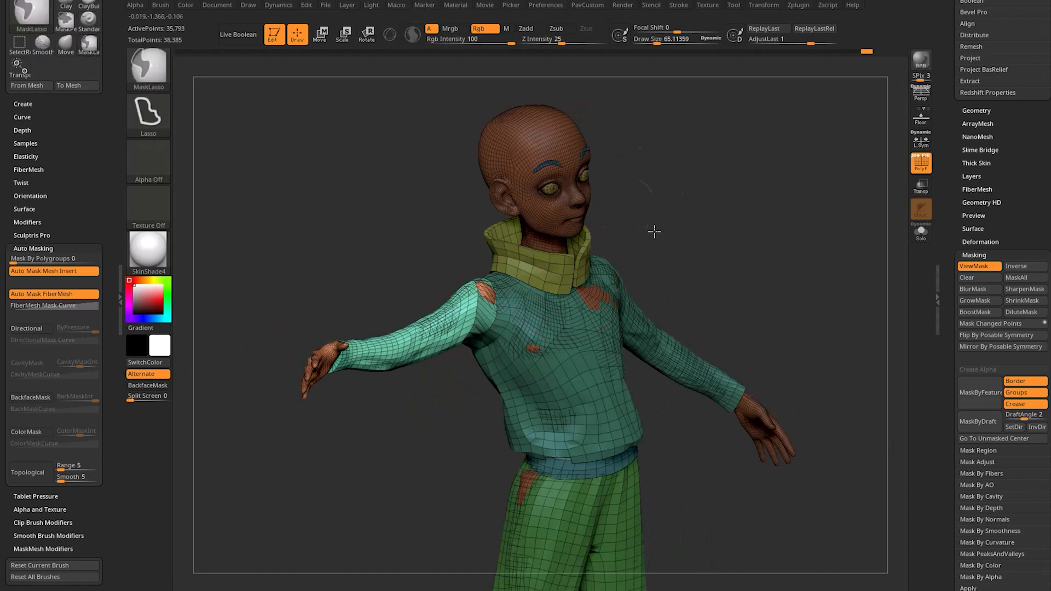
{"action": "left_click_drag", "start_coordinate": [654, 230], "coordinate": [666, 244], "text": "ctrl"}
{"action": "right_click_drag", "start_coordinate": [651, 247], "coordinate": [618, 252]}
{"action": "mouse_move", "coordinate": [512, 358]}
{"action": "right_mouse_down"}
{"action": "mouse_move", "coordinate": [485, 370]}
{"action": "mouse_move", "coordinate": [459, 408]}
{"action": "mouse_move", "coordinate": [591, 277]}
{"action": "right_mouse_up"}
{"action": "right_click_drag", "start_coordinate": [502, 339], "coordinate": [522, 322]}
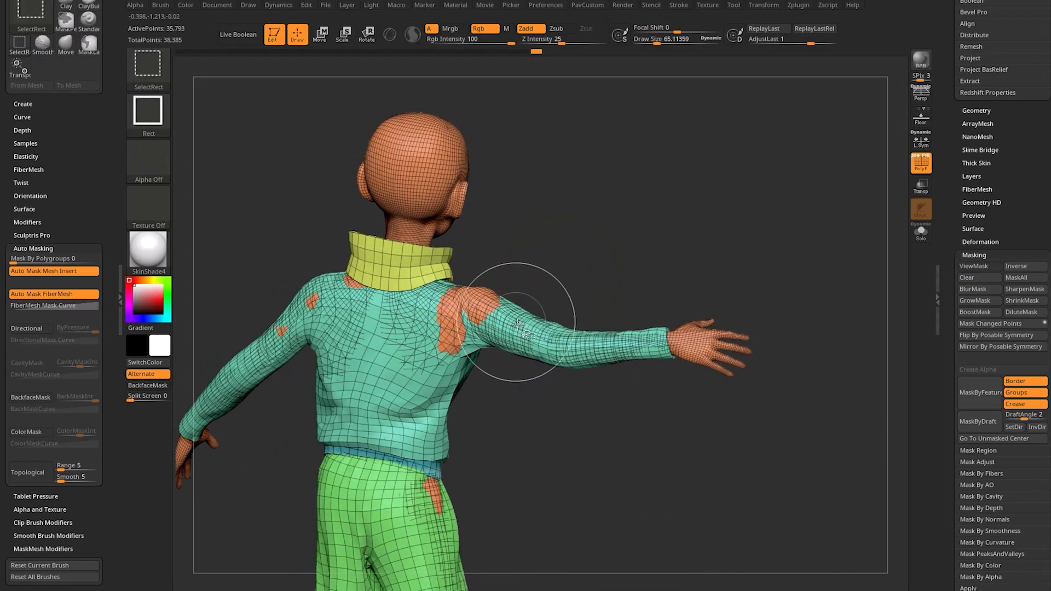
{"action": "left_click", "coordinate": [543, 353], "text": "ctrl+shift"}
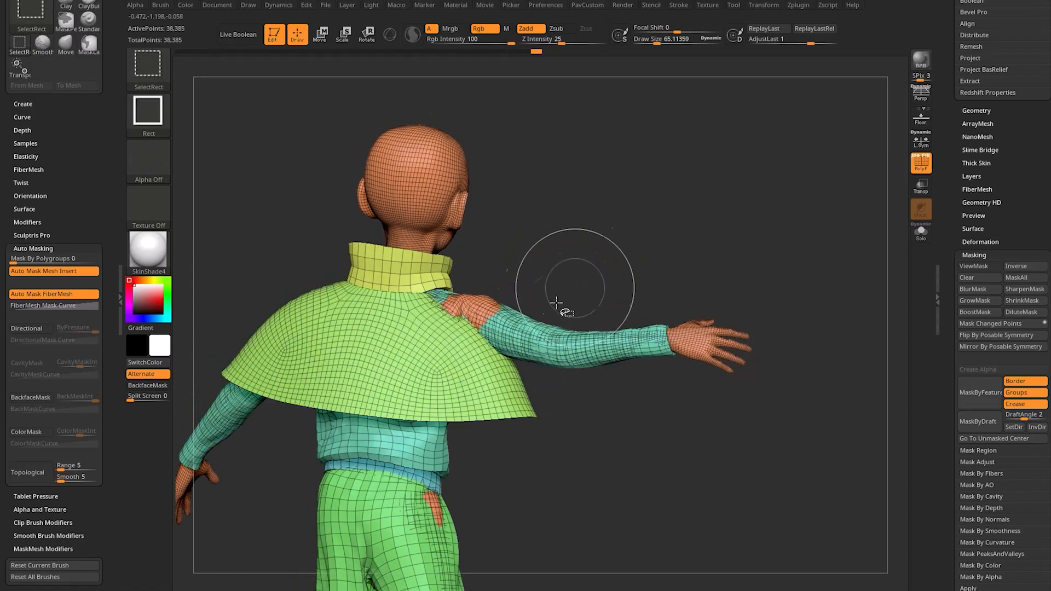
{"action": "left_click", "coordinate": [538, 346], "text": "ctrl+shift"}
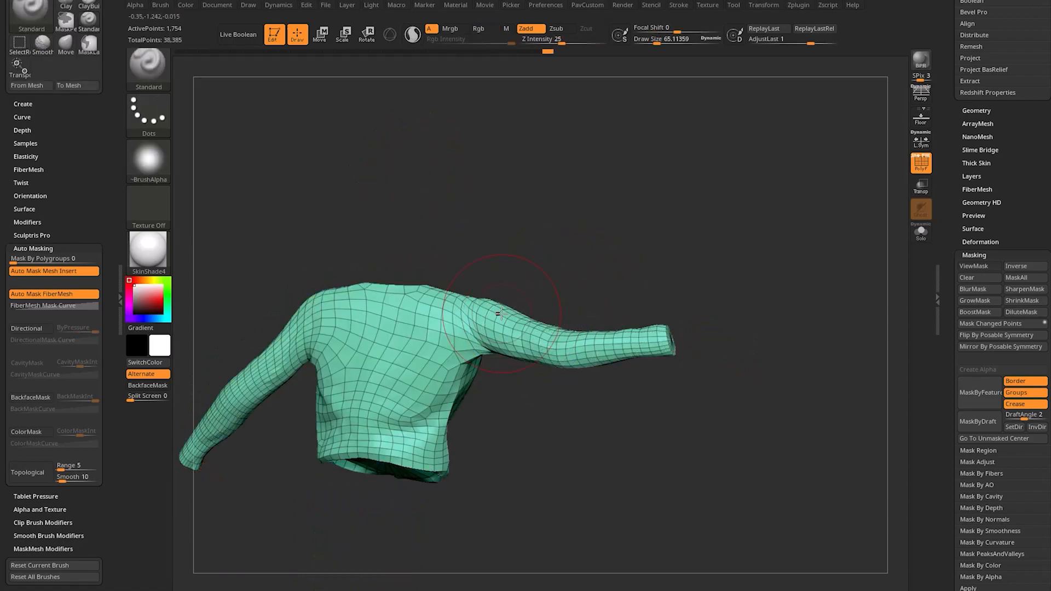
- Reshape the shirt's right shoulder and armpit from behind with the Move brush at about 49 draw size
{"action": "left_click_drag", "start_coordinate": [479, 294], "coordinate": [477, 303]}
{"action": "mouse_move", "coordinate": [539, 385]}
{"action": "left_mouse_down"}
{"action": "mouse_move", "coordinate": [502, 401]}
{"action": "mouse_move", "coordinate": [533, 397]}
{"action": "left_mouse_up"}
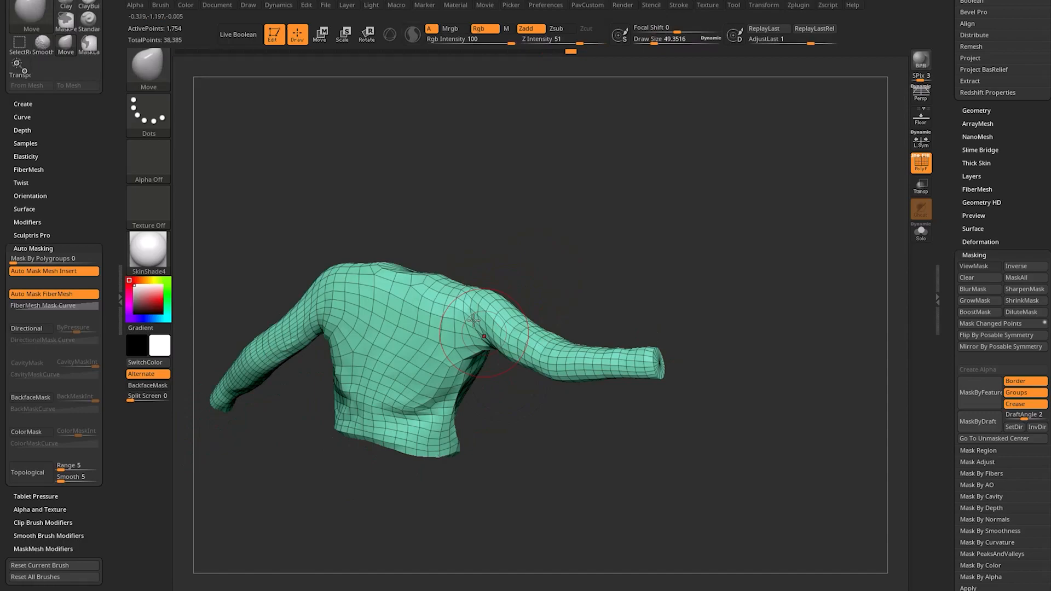
{"action": "left_click_drag", "start_coordinate": [482, 342], "coordinate": [474, 353]}
{"action": "left_click_drag", "start_coordinate": [547, 396], "coordinate": [487, 416]}
{"action": "left_click_drag", "start_coordinate": [461, 337], "coordinate": [615, 251]}
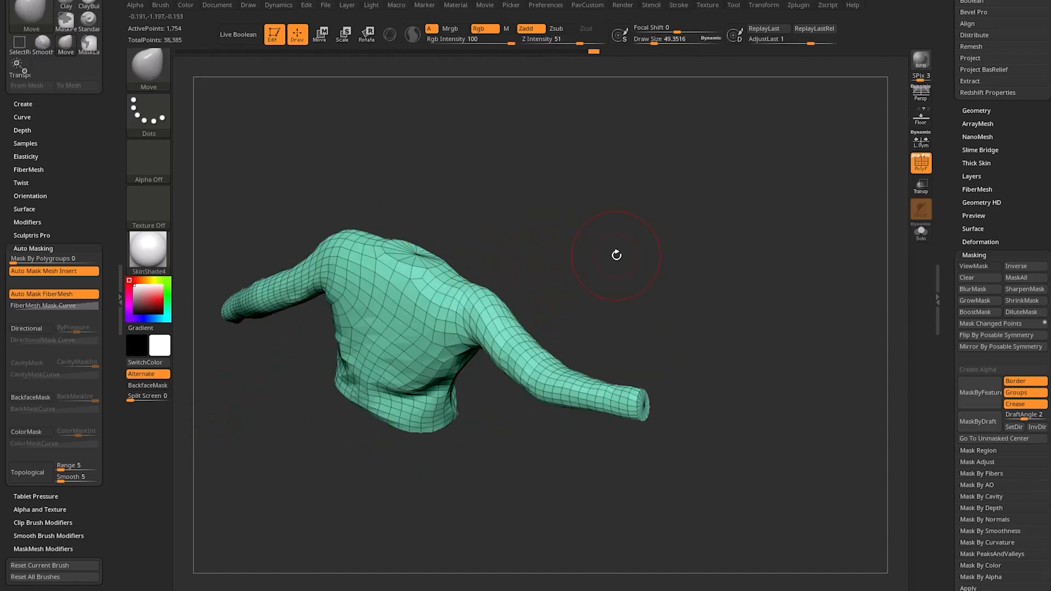
- Mask the isolated shirt, unhide the whole character, and invert the mask so only the shirt is editable
{"action": "left_click", "coordinate": [634, 221], "text": "ctrl"}
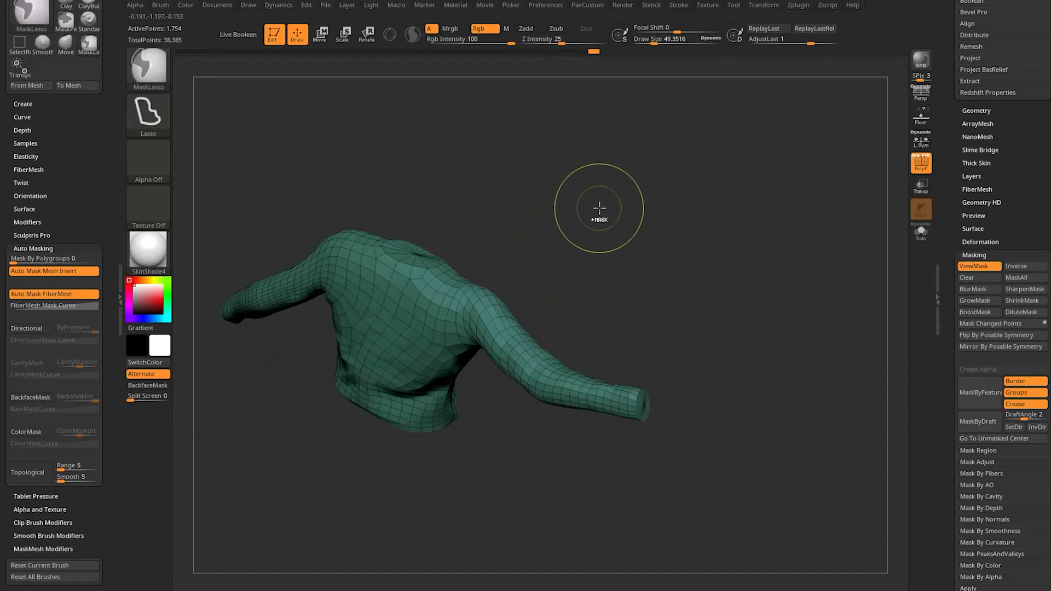
{"action": "left_click", "coordinate": [610, 211], "text": "ctrl+shift"}
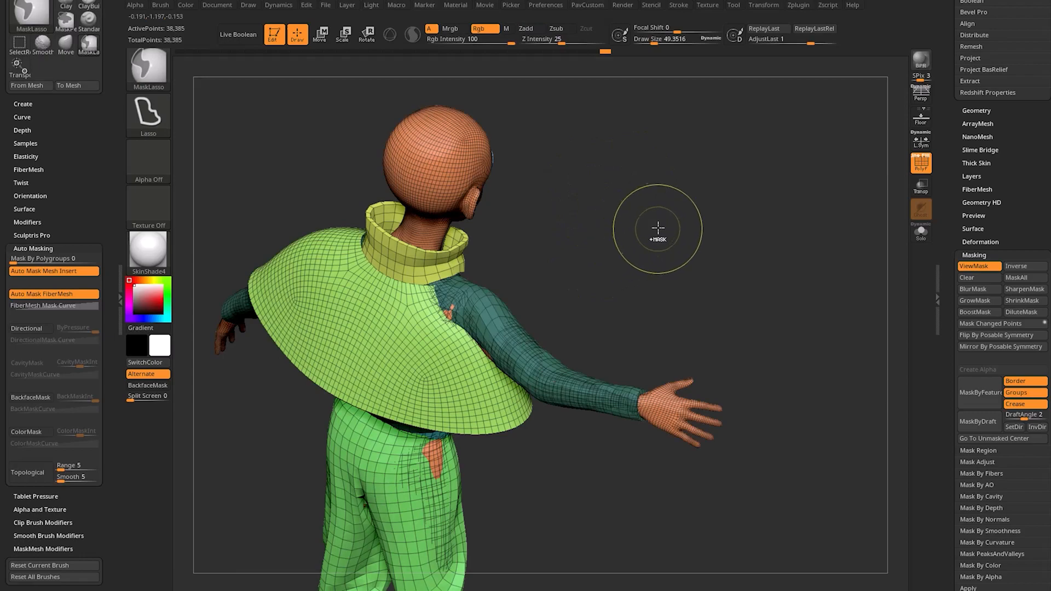
{"action": "left_click", "coordinate": [687, 245], "text": "ctrl"}
{"action": "left_click_drag", "start_coordinate": [701, 253], "coordinate": [492, 304]}
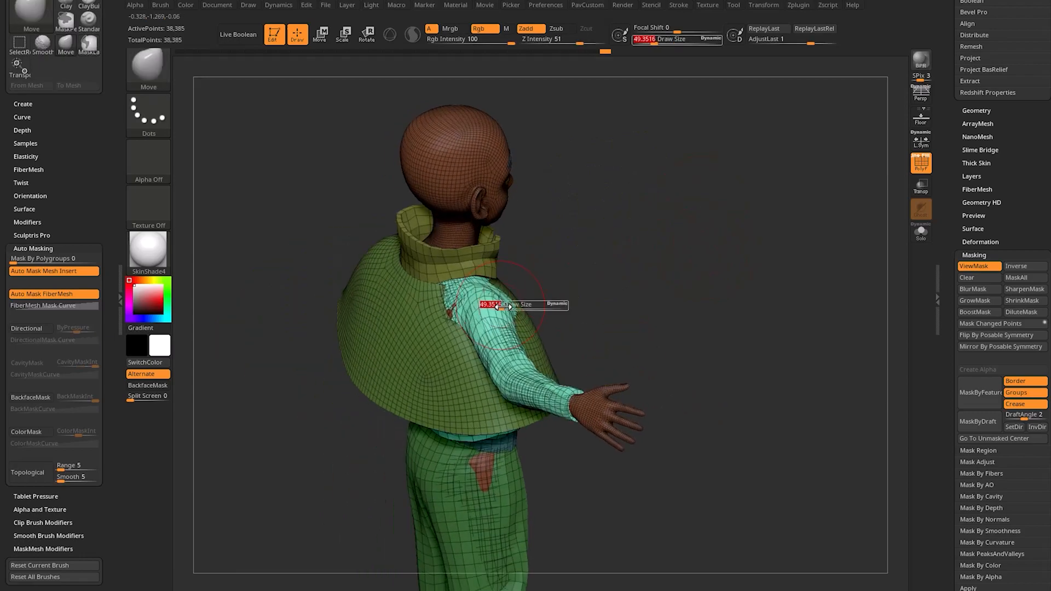
{"action": "mouse_move", "coordinate": [613, 266]}
{"action": "left_mouse_down"}
{"action": "mouse_move", "coordinate": [471, 263]}
{"action": "mouse_move", "coordinate": [525, 260]}
{"action": "left_mouse_up"}
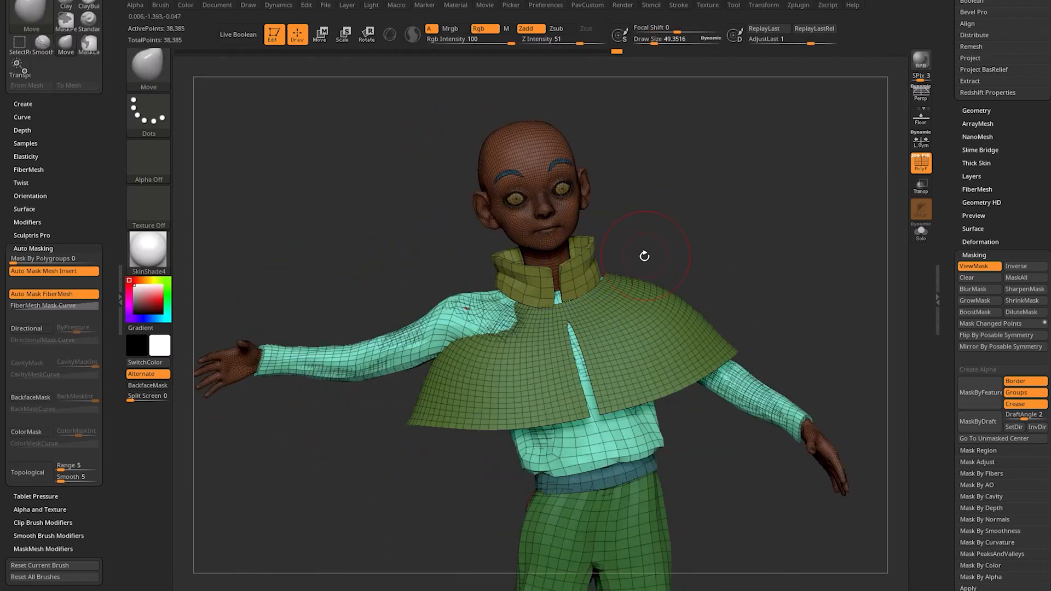
- Clear the mask and hide the cloak polygroup while keeping the rest of the character visible
{"action": "left_click_drag", "start_coordinate": [645, 185], "coordinate": [664, 217], "text": "ctrl"}
{"action": "left_click", "coordinate": [646, 299], "text": "ctrl+shift"}
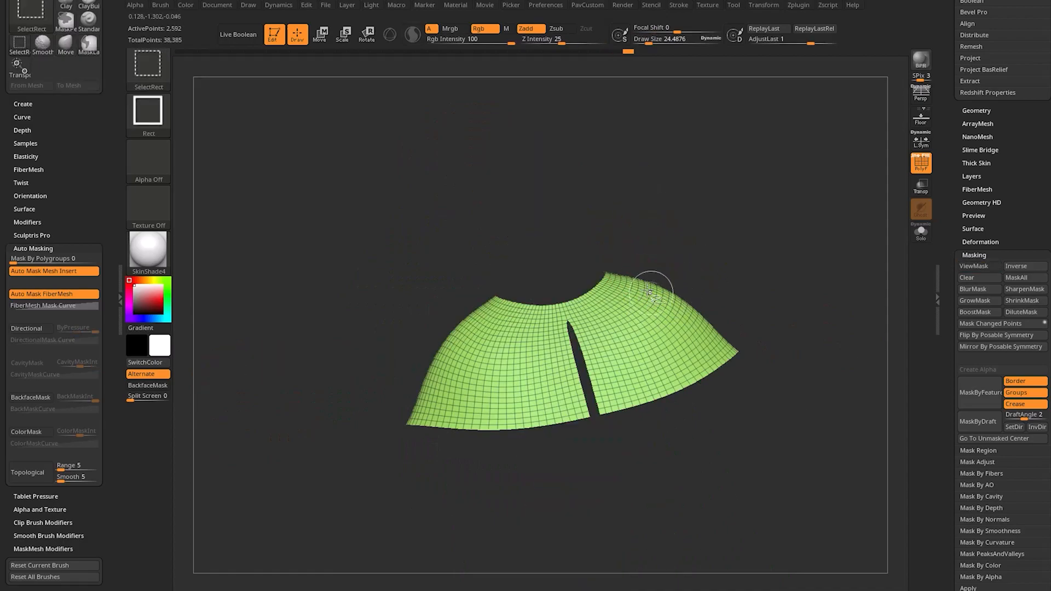
{"action": "left_click", "coordinate": [791, 246], "text": "ctrl+shift"}
{"action": "left_click_drag", "start_coordinate": [784, 236], "coordinate": [735, 193]}
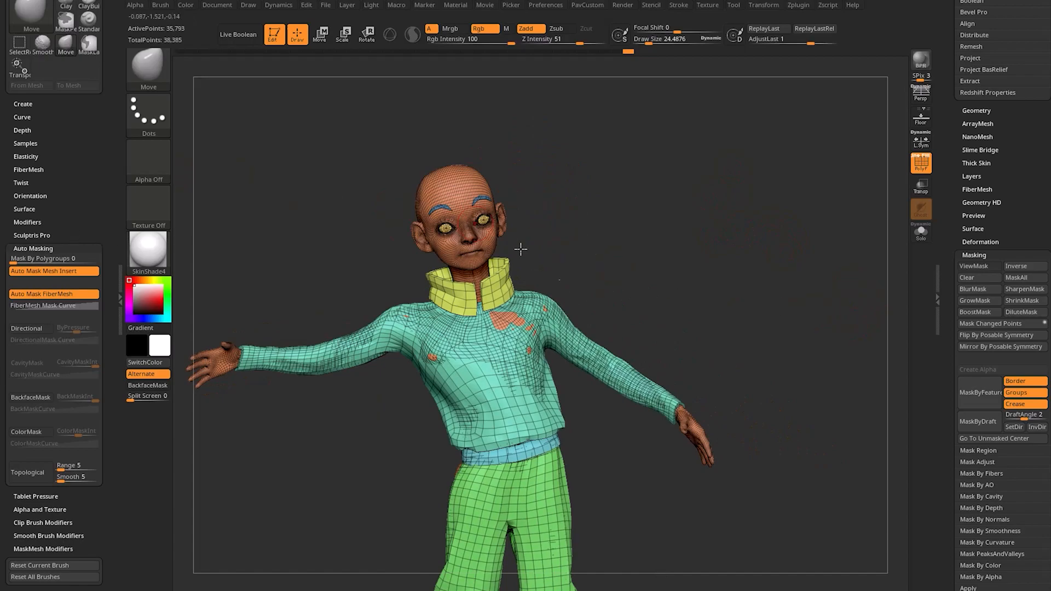
{"action": "left_click_drag", "start_coordinate": [521, 249], "coordinate": [503, 224]}
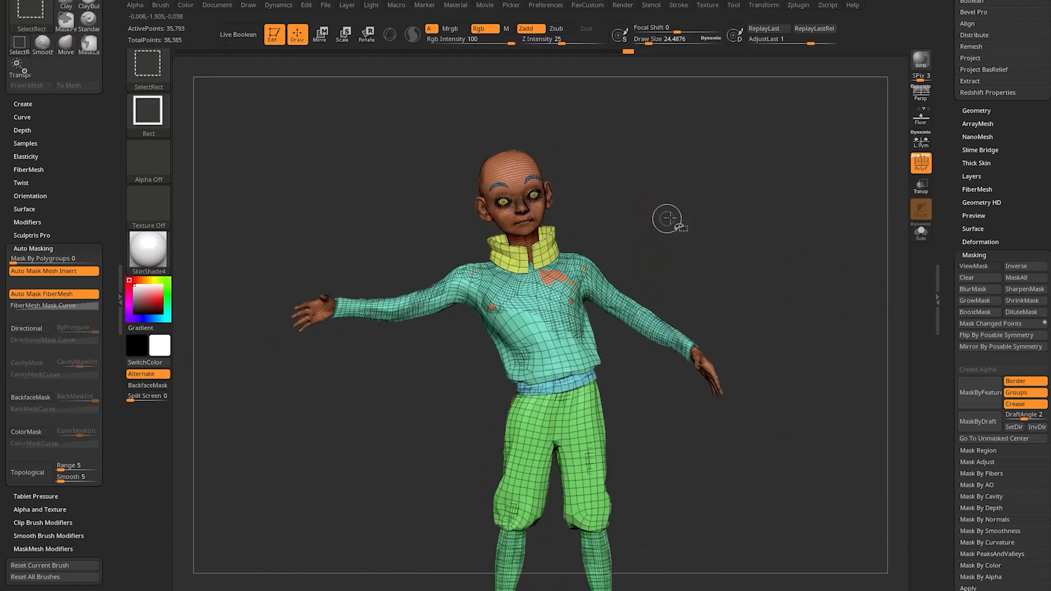
{"action": "left_click", "coordinate": [669, 220], "text": "ctrl+shift"}
{"action": "left_click_drag", "start_coordinate": [670, 220], "coordinate": [645, 295], "text": "alt"}
{"action": "left_click", "coordinate": [625, 314], "text": "ctrl+shift"}
{"action": "left_click_drag", "start_coordinate": [677, 193], "coordinate": [669, 212], "text": "ctrl+shift"}
{"action": "left_click_drag", "start_coordinate": [603, 275], "coordinate": [683, 227]}
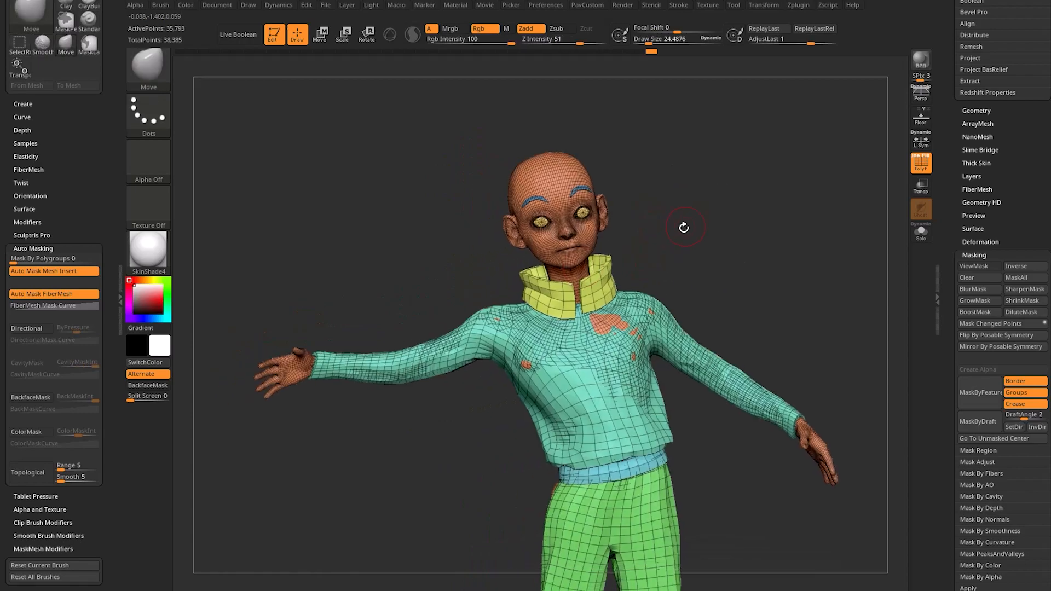
- Mask everything except the right forearm and rotate it upward at the elbow with the gizmo into a raised hand
{"action": "mouse_move", "coordinate": [394, 317]}
{"action": "left_mouse_down", "text": "ctrl"}
{"action": "mouse_move", "coordinate": [251, 466]}
{"action": "mouse_move", "coordinate": [403, 392]}
{"action": "mouse_move", "coordinate": [418, 335]}
{"action": "left_mouse_up", "text": "ctrl"}
{"action": "left_click", "coordinate": [427, 410], "text": "ctrl"}
{"action": "key", "text": "w"}
{"action": "left_click_drag", "start_coordinate": [351, 364], "coordinate": [401, 305]}
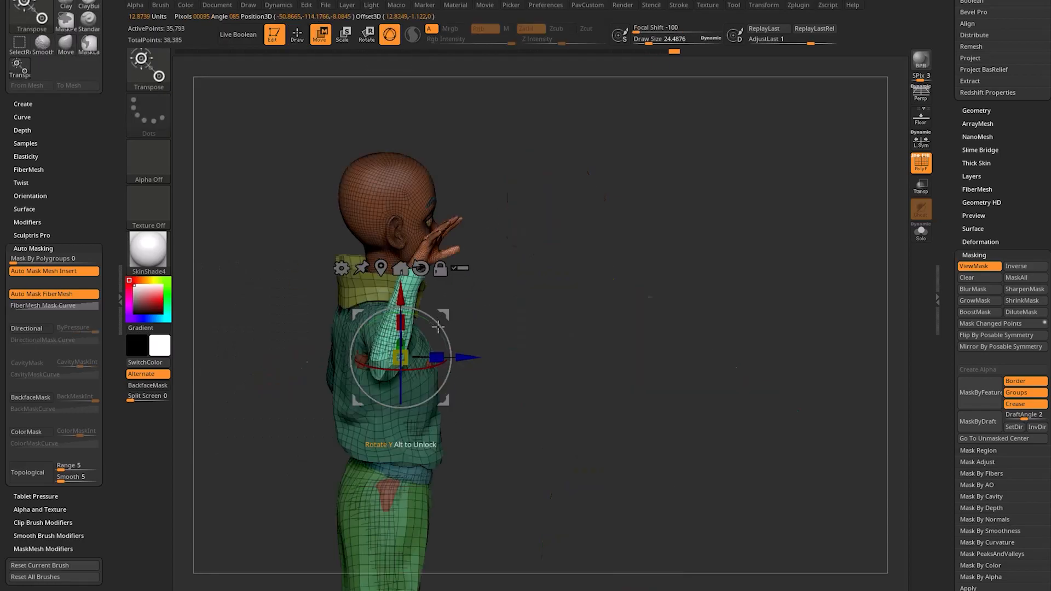
{"action": "left_click_drag", "start_coordinate": [514, 350], "coordinate": [515, 421], "text": "alt"}
- Bend the left arm at the elbow so the hand rests on the hip
{"action": "key", "text": "q"}
{"action": "left_click", "coordinate": [455, 294], "text": "ctrl"}
{"action": "mouse_move", "coordinate": [455, 294]}
{"action": "left_mouse_down"}
{"action": "mouse_move", "coordinate": [598, 339]}
{"action": "mouse_move", "coordinate": [633, 331]}
{"action": "mouse_move", "coordinate": [664, 215]}
{"action": "mouse_move", "coordinate": [654, 251]}
{"action": "mouse_move", "coordinate": [704, 222]}
{"action": "left_mouse_up"}
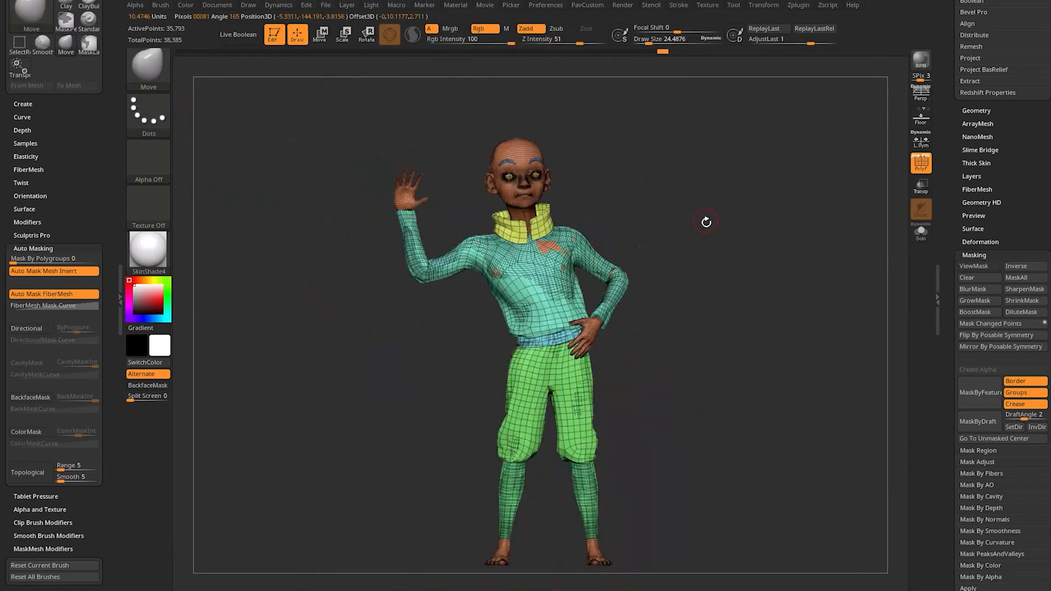
- Use masks and the gizmo to adjust the head's tilt and the stance of the legs
{"action": "left_click_drag", "start_coordinate": [547, 129], "coordinate": [454, 142], "text": "ctrl"}
{"action": "left_click", "coordinate": [629, 180], "text": "ctrl"}
{"action": "key", "text": "w"}
{"action": "left_click_drag", "start_coordinate": [525, 115], "coordinate": [534, 131]}
{"action": "key", "text": "q"}
{"action": "mouse_move", "coordinate": [503, 449]}
{"action": "left_mouse_down", "text": "ctrl"}
{"action": "mouse_move", "coordinate": [512, 302]}
{"action": "mouse_move", "coordinate": [500, 429]}
{"action": "left_mouse_up", "text": "ctrl"}
{"action": "key", "text": "w"}
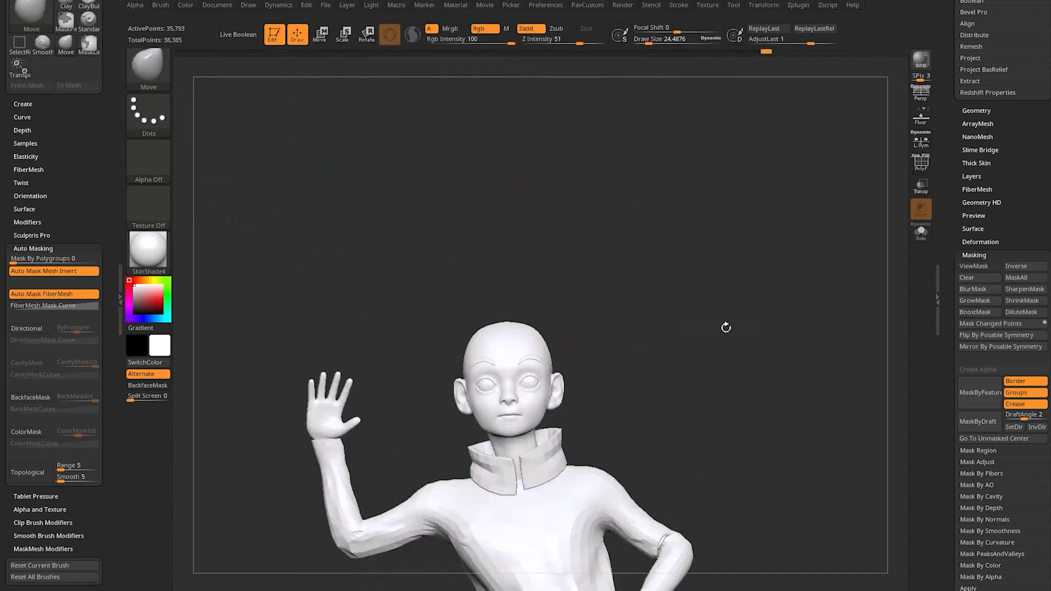
- Pull the corners of the mouth into a slight smile with the MoveAccu brush
{"action": "left_click_drag", "start_coordinate": [728, 328], "coordinate": [695, 276], "text": "alt"}
{"action": "key", "text": "b"}
{"action": "key", "text": "m"}
{"action": "key", "text": "a"}
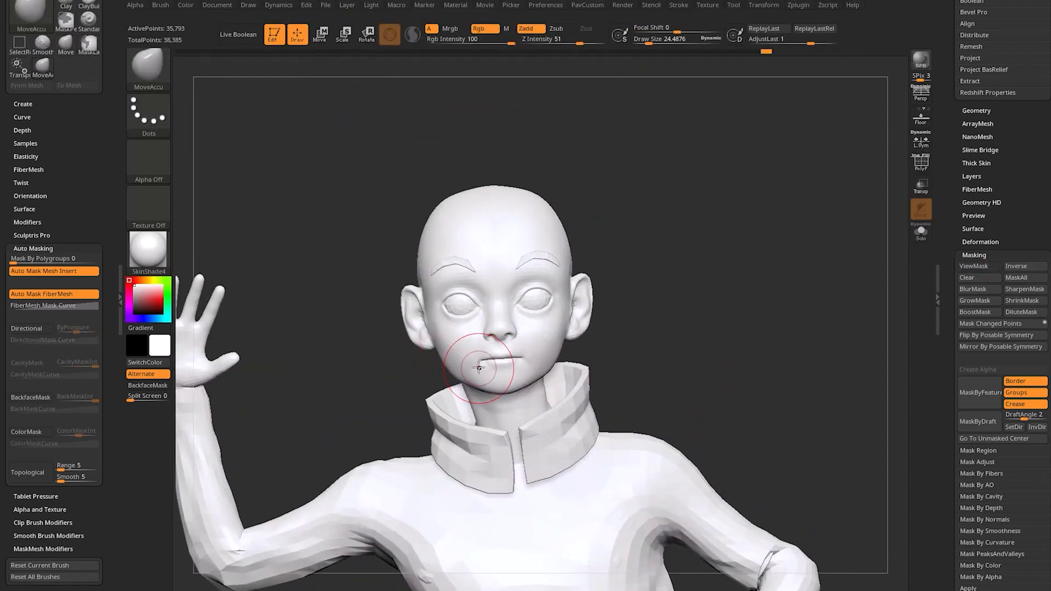
{"action": "left_click_drag", "start_coordinate": [481, 365], "coordinate": [530, 355]}
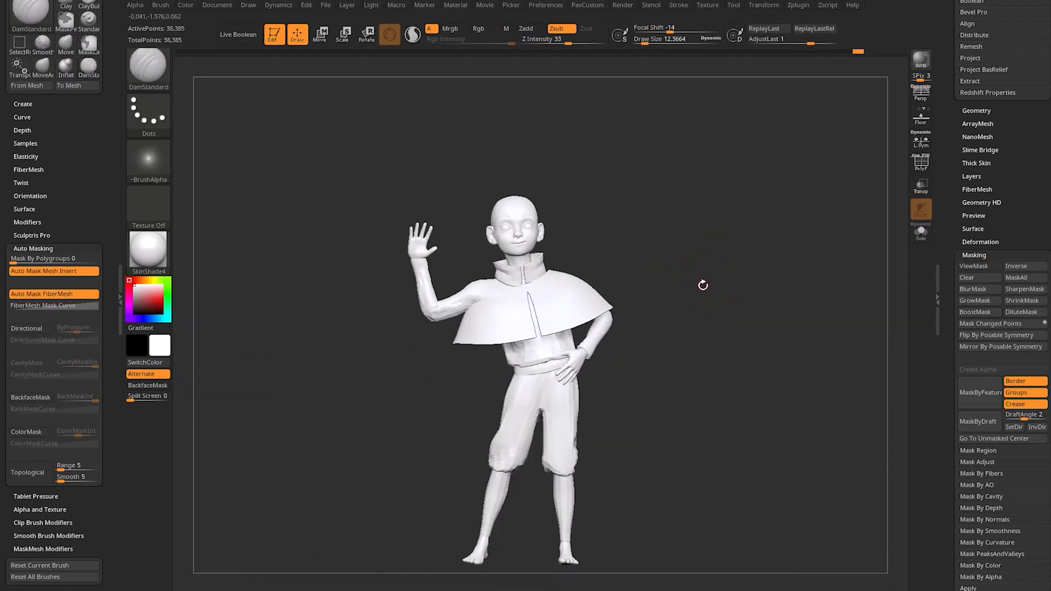
- Enable the Layer option in Transpose Master and transfer the pose back to the subtools with TPose|SubT
{"action": "left_click_drag", "start_coordinate": [91, 230], "coordinate": [90, 328]}
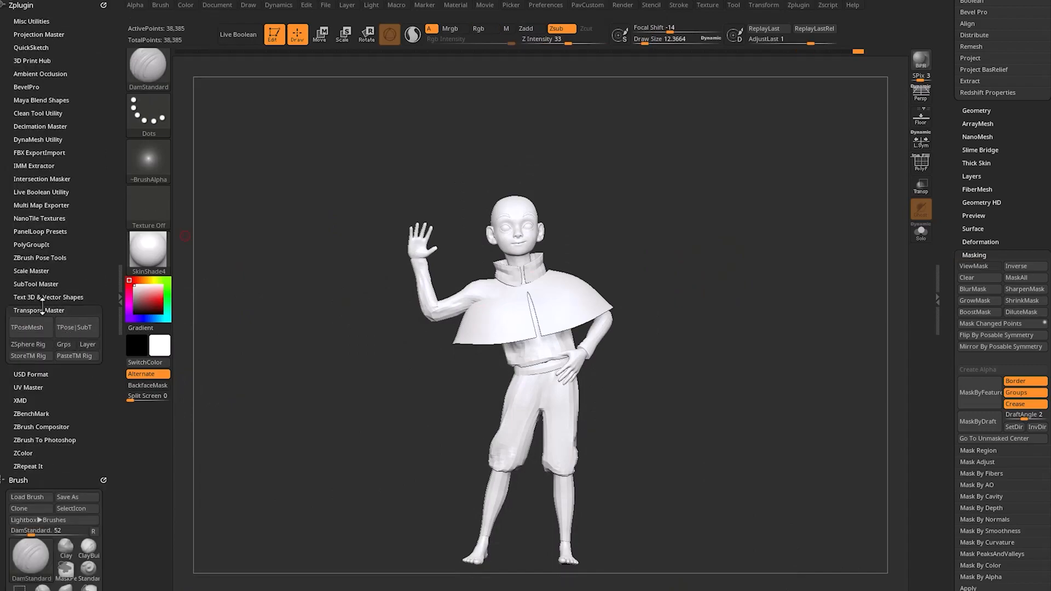
{"action": "left_click", "coordinate": [88, 344]}
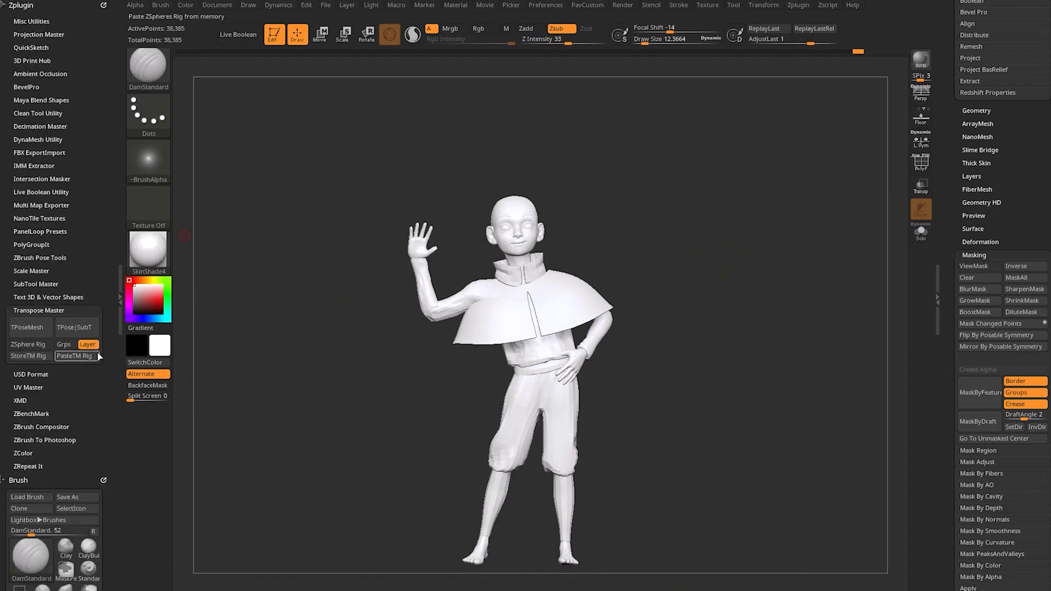
{"action": "left_click", "coordinate": [70, 328]}
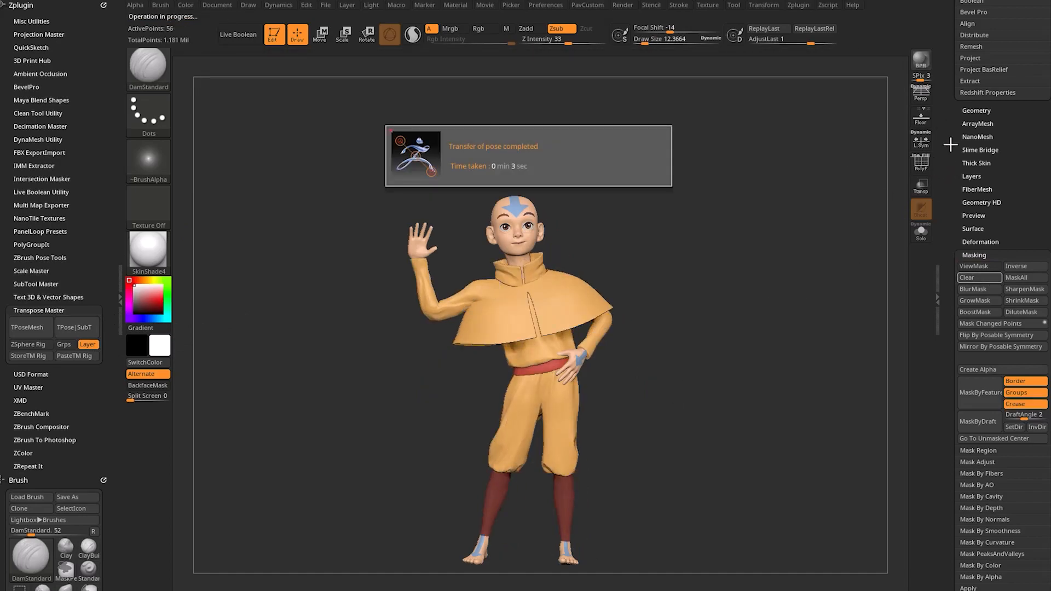
- Check the Body subtool's subdivision levels and examine its list of layers
{"action": "left_click", "coordinate": [960, 112]}
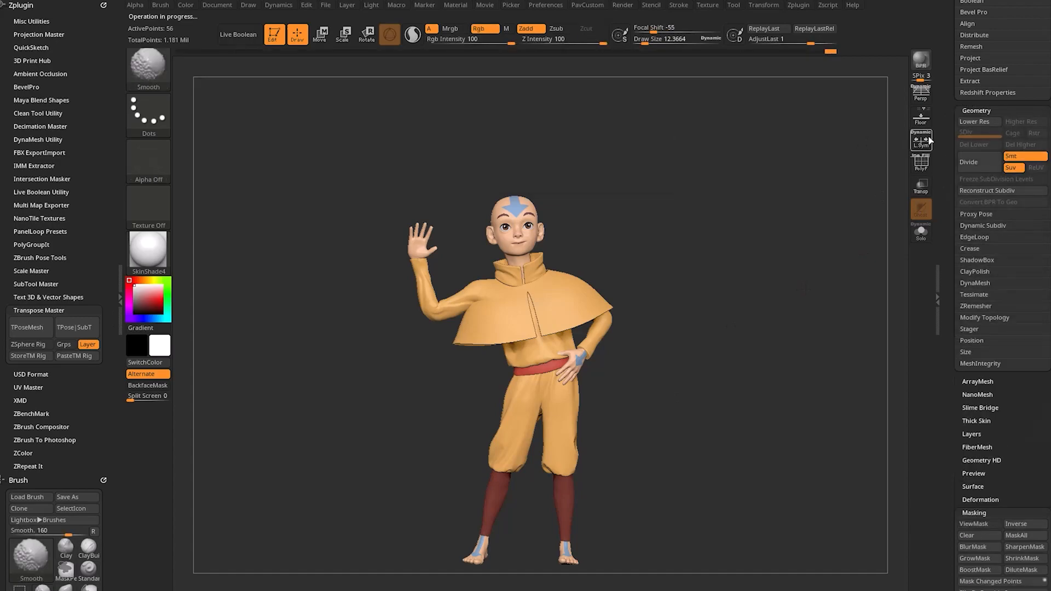
{"action": "scroll", "coordinate": [762, 219], "scroll_direction": "up", "scroll_amount": 3}
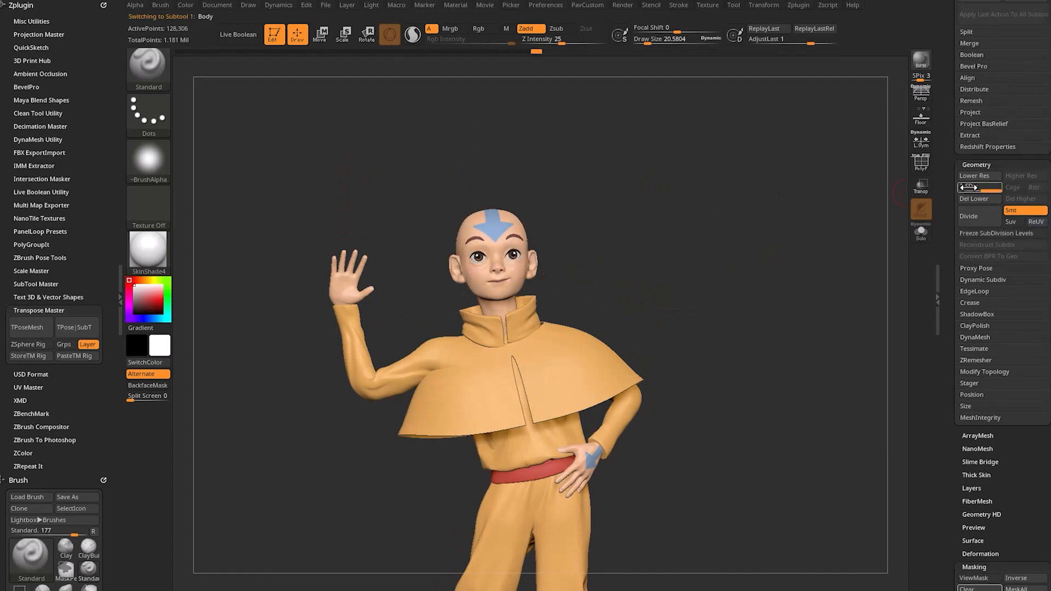
{"action": "left_click_drag", "start_coordinate": [973, 188], "coordinate": [989, 200]}
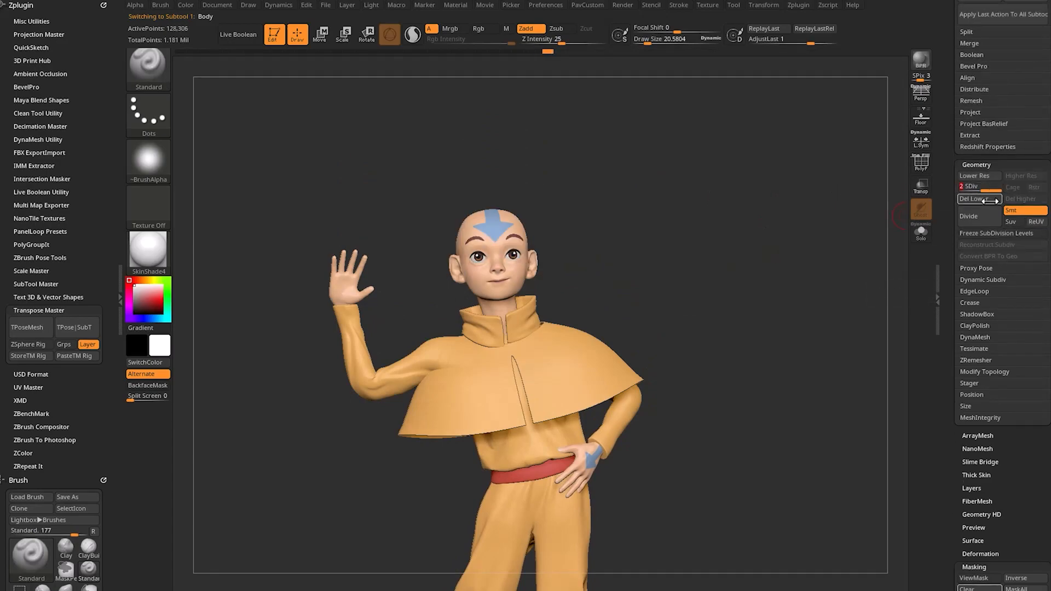
{"action": "scroll", "coordinate": [677, 277], "scroll_direction": "down", "scroll_amount": 5}
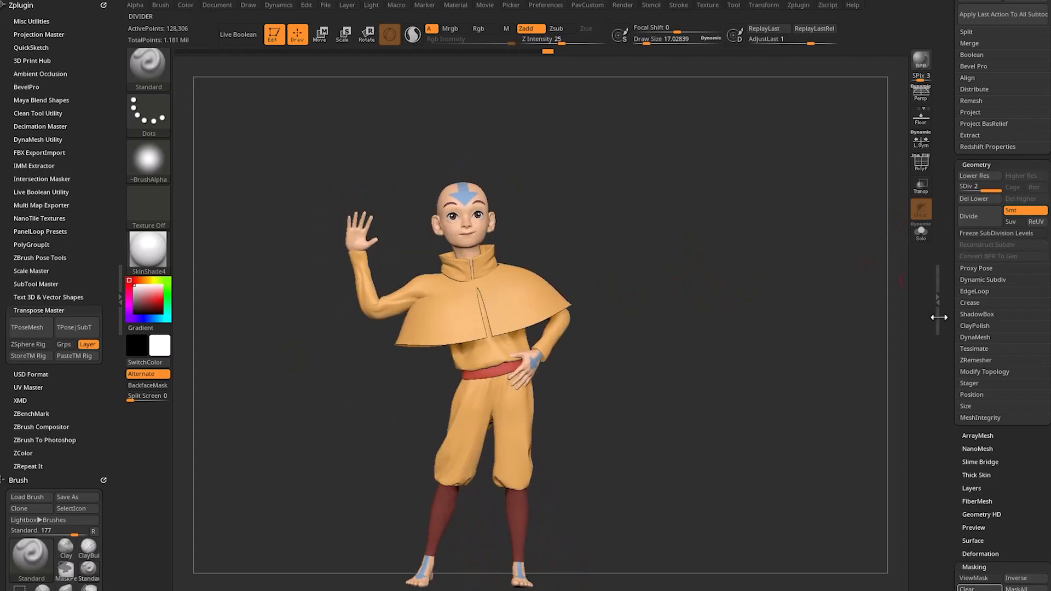
{"action": "left_click_drag", "start_coordinate": [948, 331], "coordinate": [949, 82]}
{"action": "left_click", "coordinate": [964, 317], "text": "shift"}
{"action": "left_click", "coordinate": [971, 182], "text": "shift"}
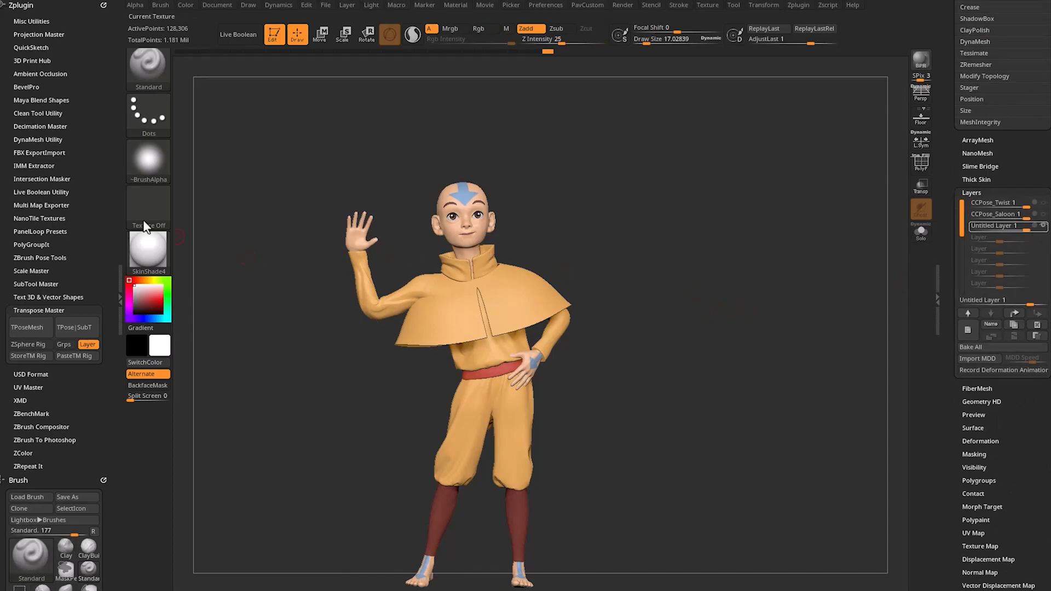
- Open ZBrush Pose Tools and convert all layers to poses
{"action": "mouse_move", "coordinate": [97, 150]}
{"action": "left_mouse_down"}
{"action": "mouse_move", "coordinate": [98, 92]}
{"action": "mouse_move", "coordinate": [84, 193]}
{"action": "left_mouse_up"}
{"action": "key", "text": "shift"}
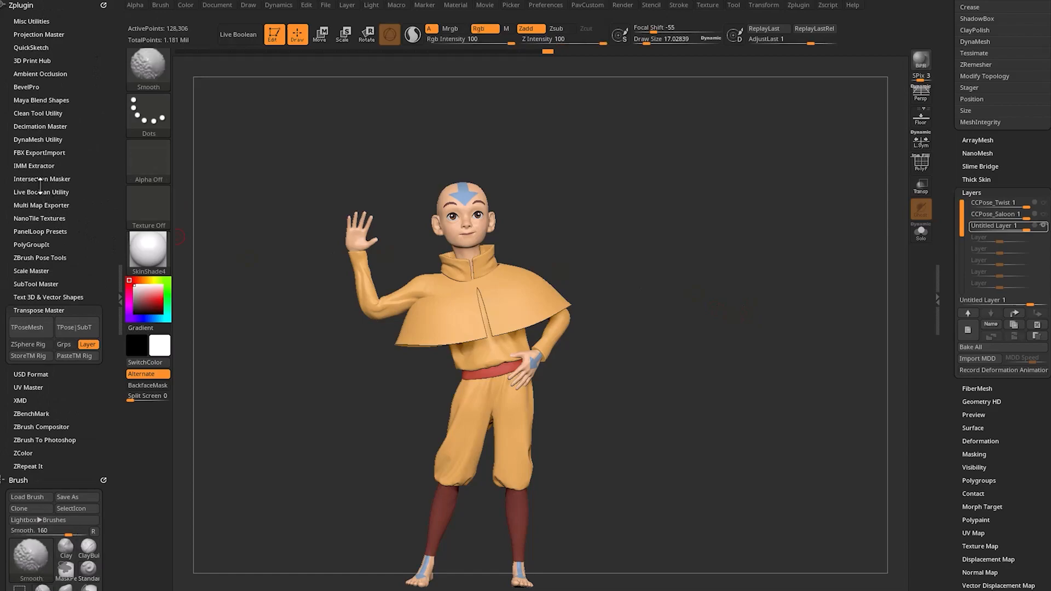
{"action": "left_click", "coordinate": [35, 257]}
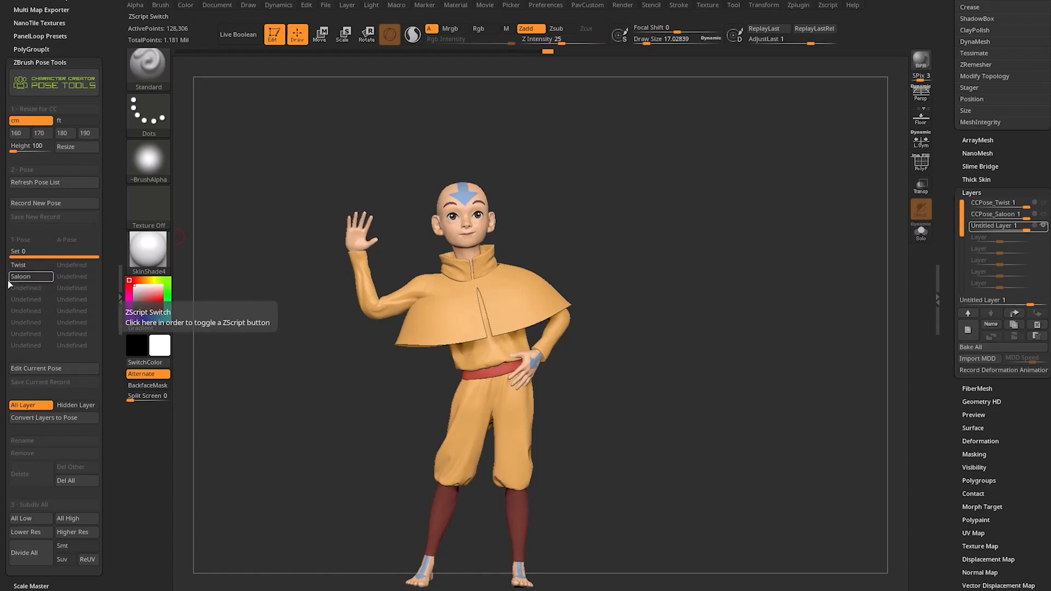
{"action": "left_click_drag", "start_coordinate": [710, 298], "coordinate": [742, 275], "text": "alt"}
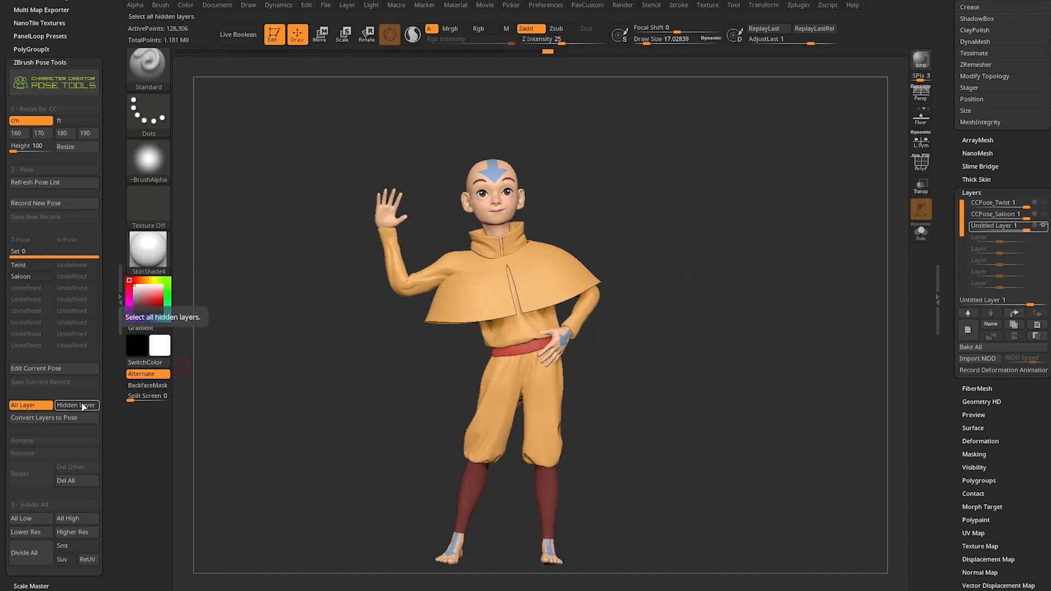
{"action": "left_click", "coordinate": [55, 418]}
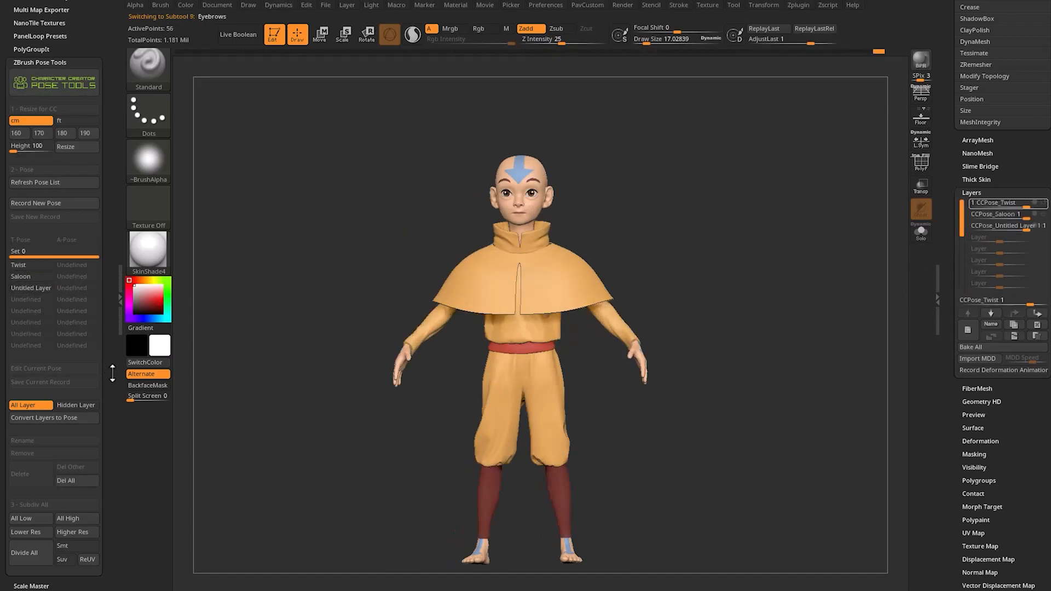
- Preview the converted poses and rename the Untitled Layer pose as Wave
{"action": "left_click", "coordinate": [29, 266]}
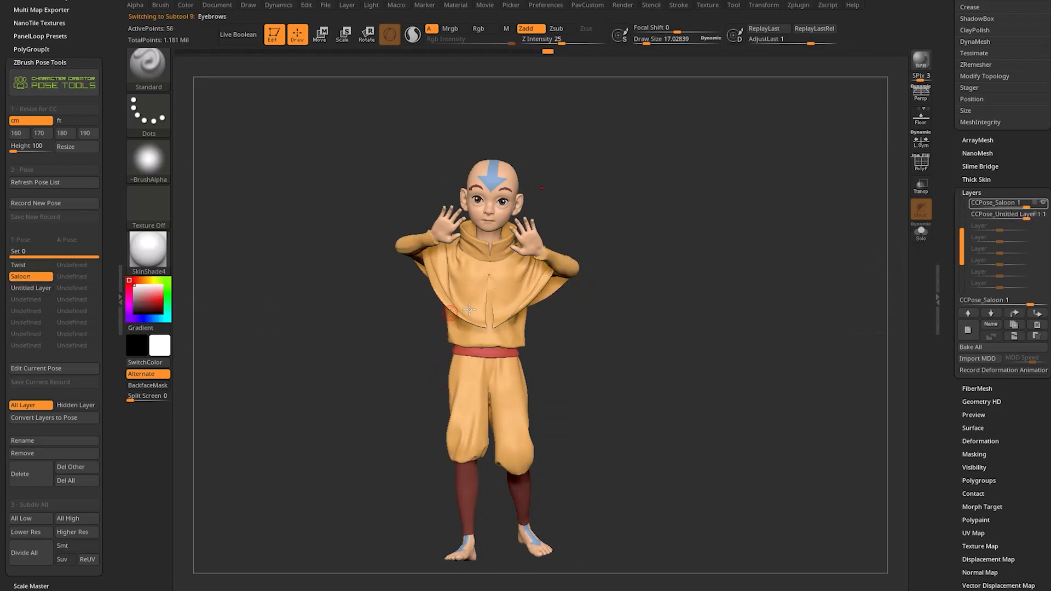
{"action": "left_click", "coordinate": [23, 288]}
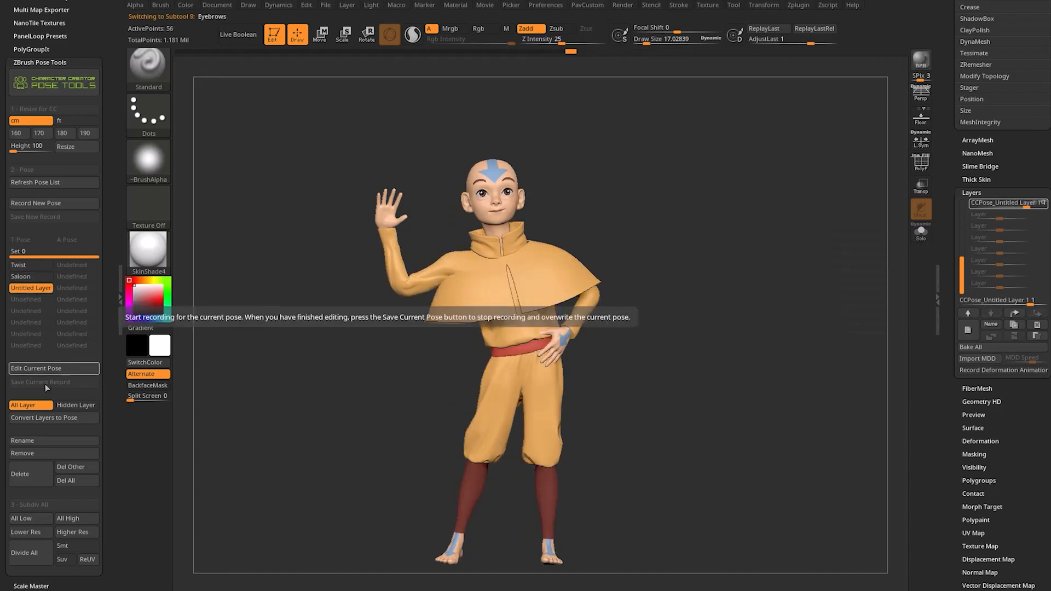
{"action": "left_click", "coordinate": [33, 441]}
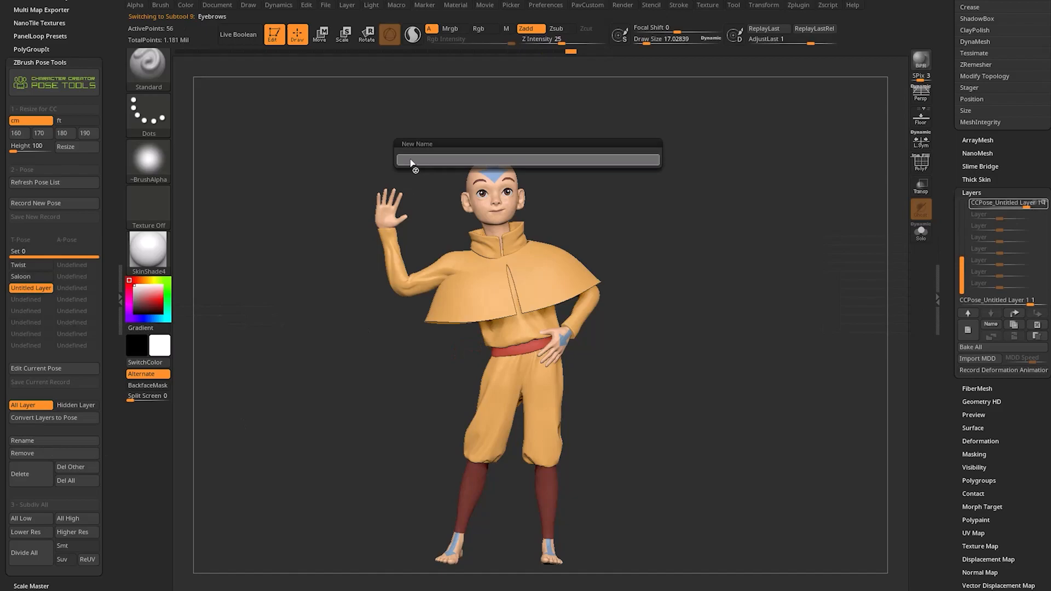
{"action": "type", "text": "Wave"}
{"action": "key", "text": "Return"}
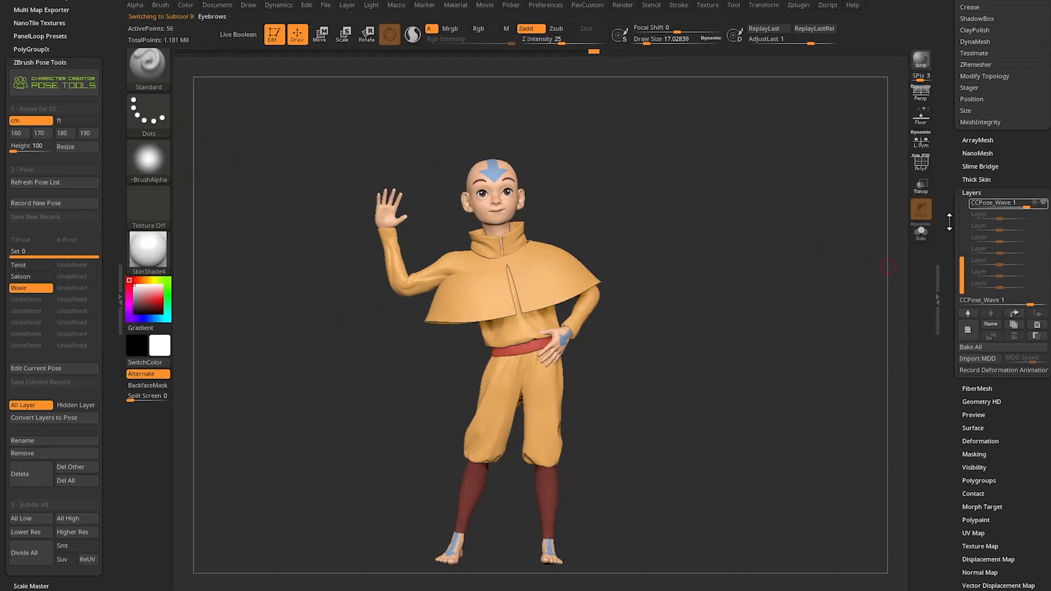
- Check the pose layers of the ClothCloak subtool and start editing the current Wave pose
{"action": "left_click_drag", "start_coordinate": [948, 222], "coordinate": [951, 202]}
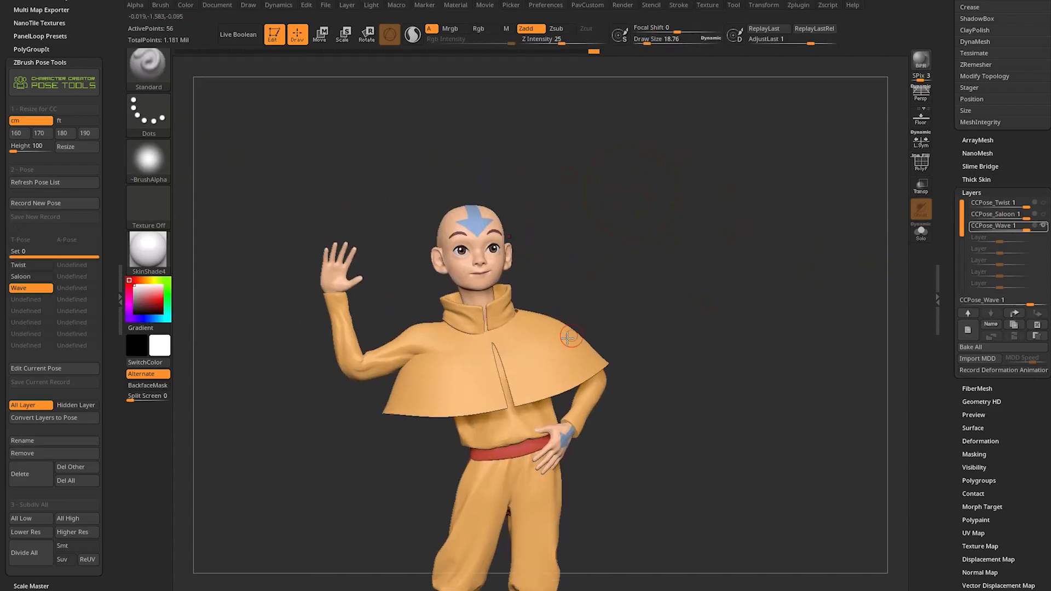
{"action": "left_click_drag", "start_coordinate": [939, 313], "coordinate": [941, 339]}
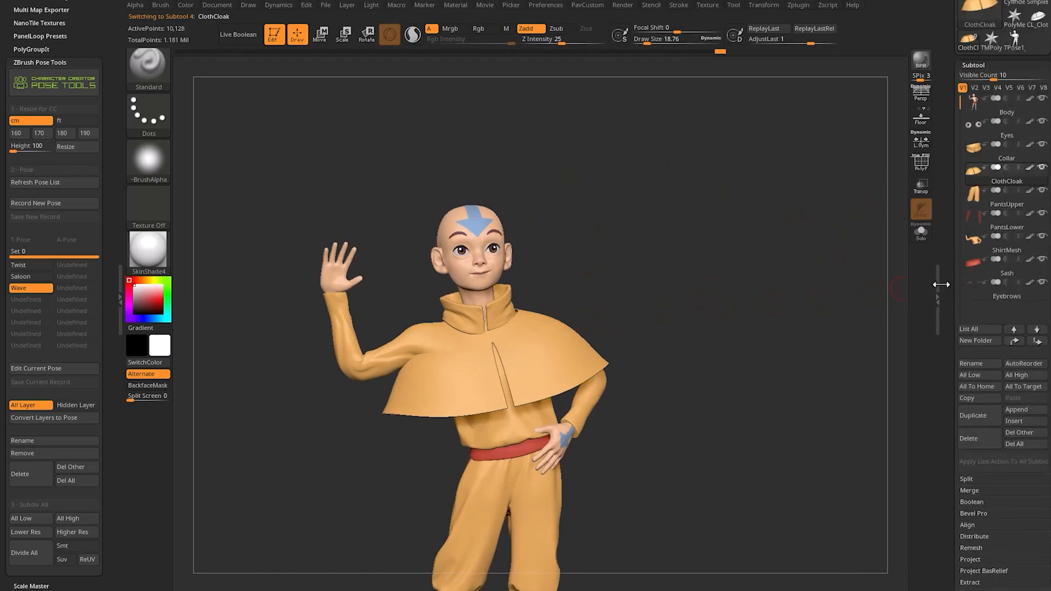
{"action": "left_click_drag", "start_coordinate": [941, 284], "coordinate": [939, 209]}
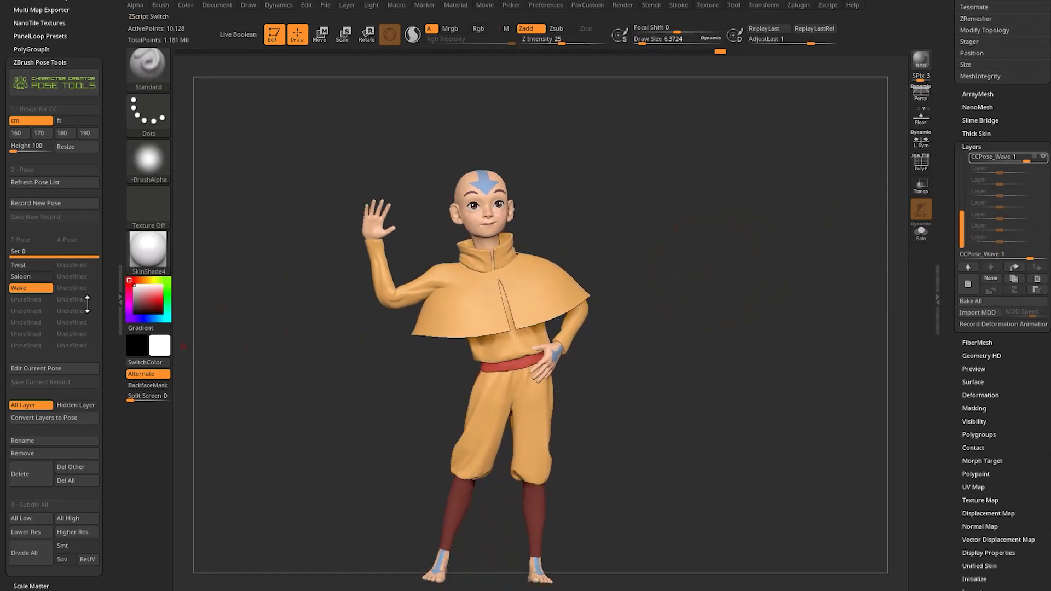
{"action": "left_click", "coordinate": [36, 368]}
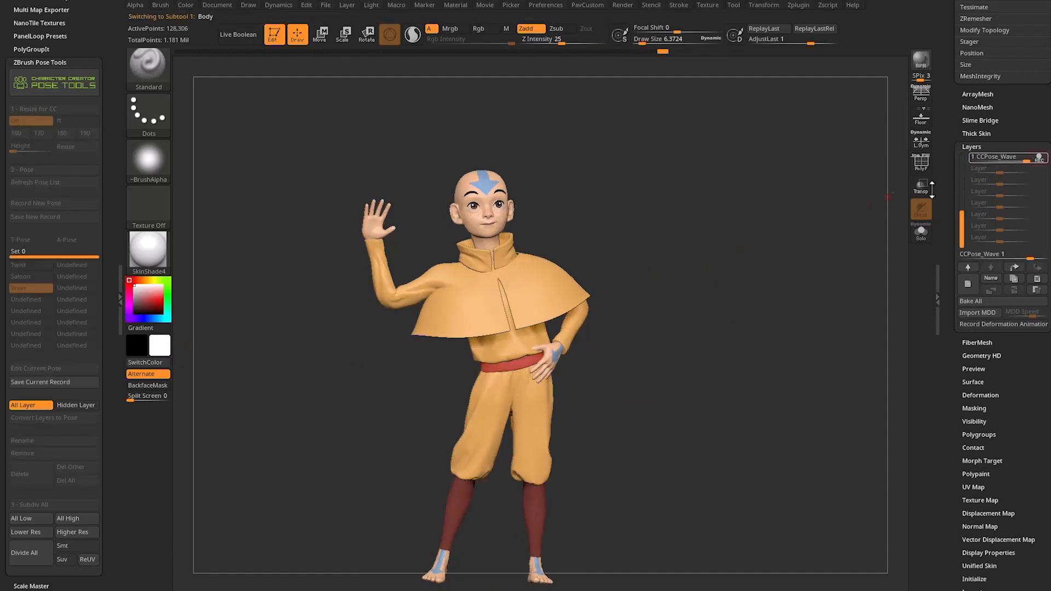
- Select the ClothCloak subtool and try to reshape the cloak around the raised right arm with a larger brush
{"action": "key", "text": "s"}
{"action": "left_click", "coordinate": [600, 265]}
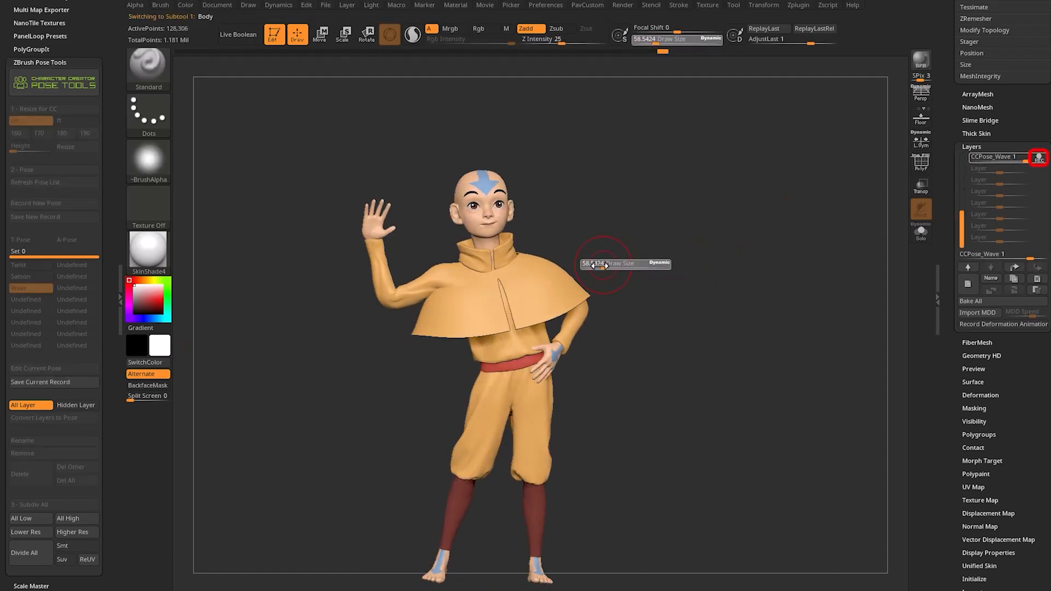
{"action": "left_click", "coordinate": [542, 287], "text": "alt"}
{"action": "left_click_drag", "start_coordinate": [615, 203], "coordinate": [637, 268], "text": "alt"}
{"action": "key", "text": "w"}
{"action": "mouse_move", "coordinate": [546, 301]}
{"action": "left_mouse_down"}
{"action": "mouse_move", "coordinate": [551, 308]}
{"action": "mouse_move", "coordinate": [553, 290]}
{"action": "left_mouse_up"}
{"action": "key", "text": "q"}
{"action": "left_click_drag", "start_coordinate": [637, 259], "coordinate": [679, 254], "text": "alt"}
{"action": "mouse_move", "coordinate": [408, 381]}
{"action": "left_mouse_down"}
{"action": "mouse_move", "coordinate": [398, 294]}
{"action": "mouse_move", "coordinate": [370, 405]}
{"action": "mouse_move", "coordinate": [847, 228]}
{"action": "left_mouse_up"}
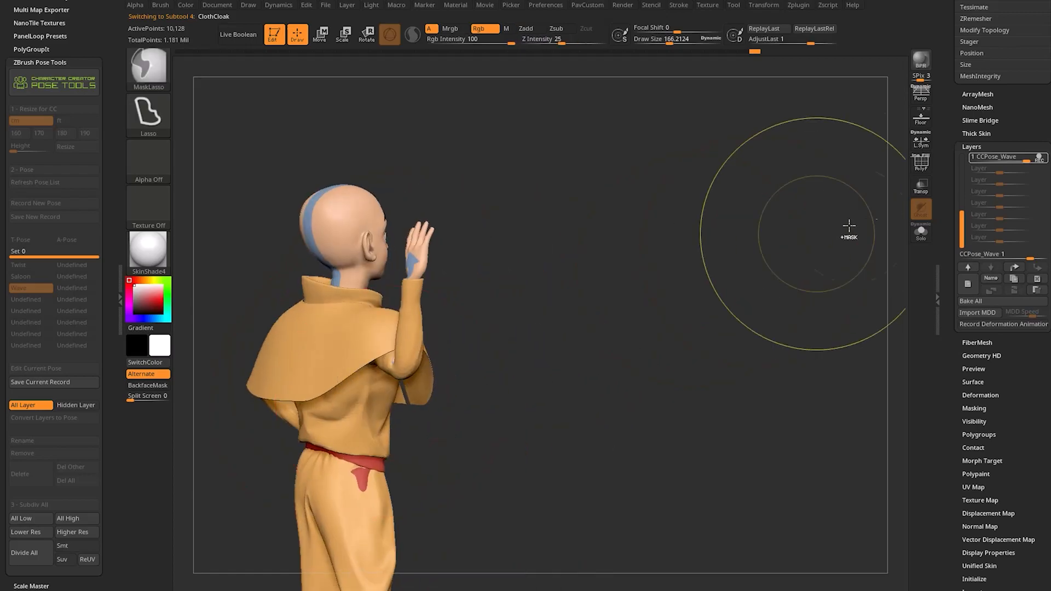
- Set the cloak to subdivision level 1 and reshape its right side over the raised arm with the Move brush
{"action": "left_click_drag", "start_coordinate": [941, 236], "coordinate": [936, 346]}
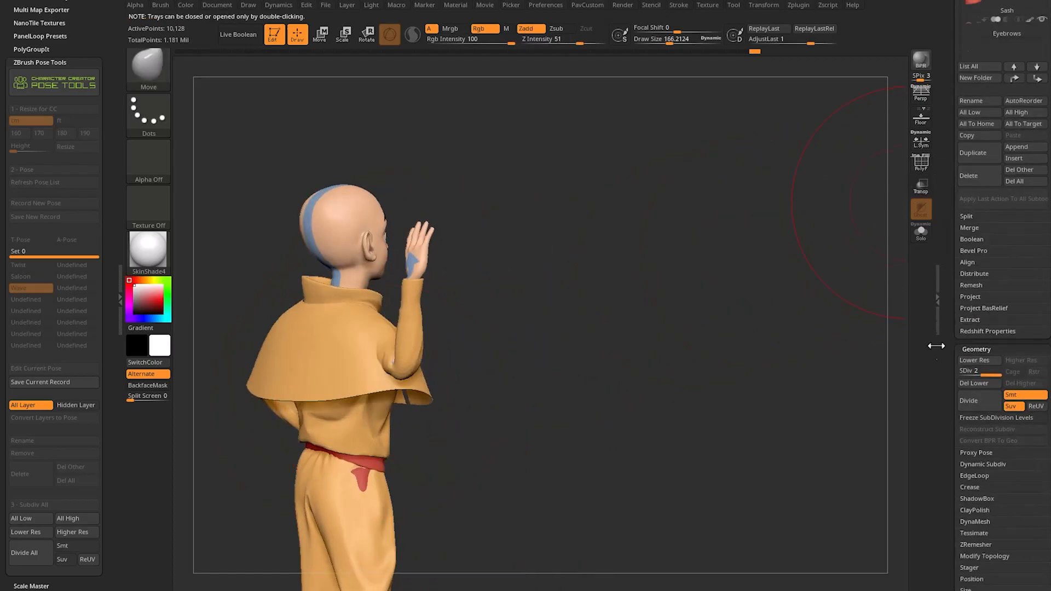
{"action": "left_click_drag", "start_coordinate": [980, 372], "coordinate": [961, 372]}
{"action": "left_click_drag", "start_coordinate": [669, 284], "coordinate": [549, 328]}
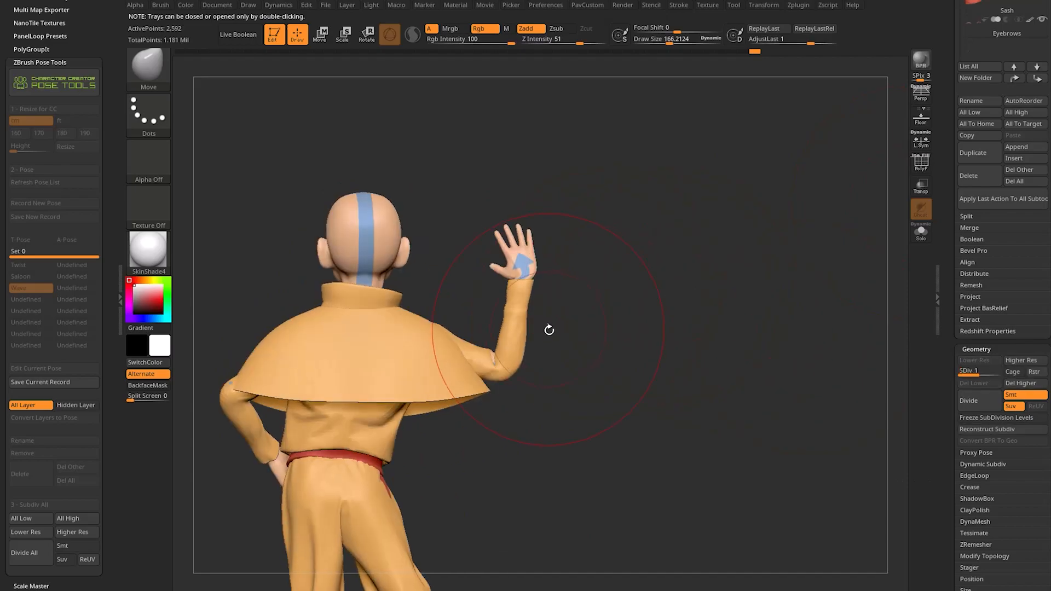
{"action": "left_click_drag", "start_coordinate": [488, 377], "coordinate": [494, 316]}
{"action": "mouse_move", "coordinate": [639, 285]}
{"action": "left_mouse_down"}
{"action": "mouse_move", "coordinate": [530, 301]}
{"action": "mouse_move", "coordinate": [491, 328]}
{"action": "mouse_move", "coordinate": [516, 350]}
{"action": "left_mouse_up"}
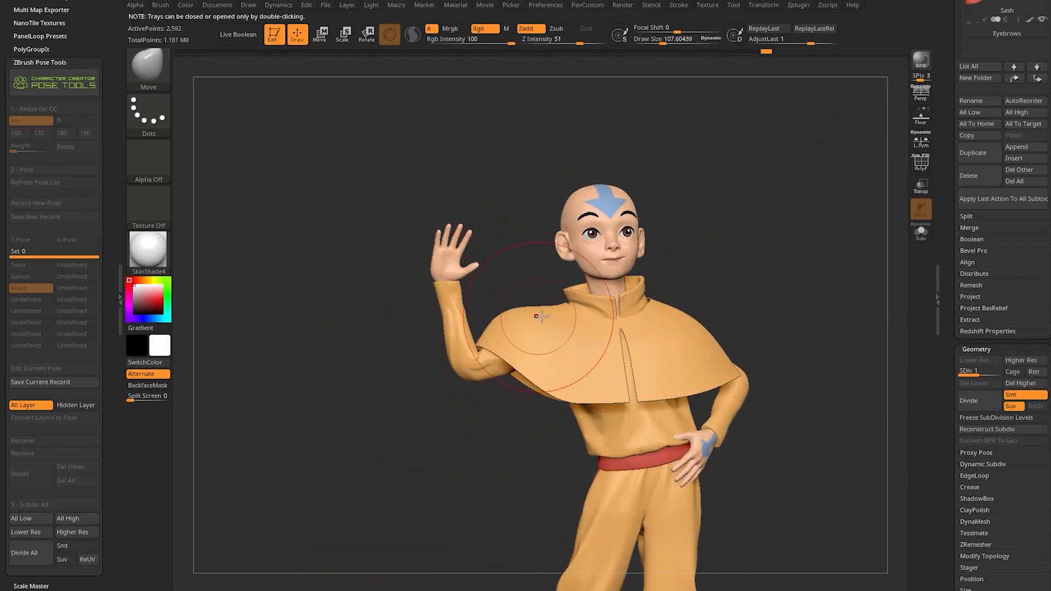
{"action": "mouse_move", "coordinate": [703, 279]}
{"action": "left_mouse_down"}
{"action": "mouse_move", "coordinate": [677, 286]}
{"action": "mouse_move", "coordinate": [725, 288]}
{"action": "mouse_move", "coordinate": [736, 303]}
{"action": "left_mouse_up"}
{"action": "key", "text": "["}
{"action": "key", "text": "]"}
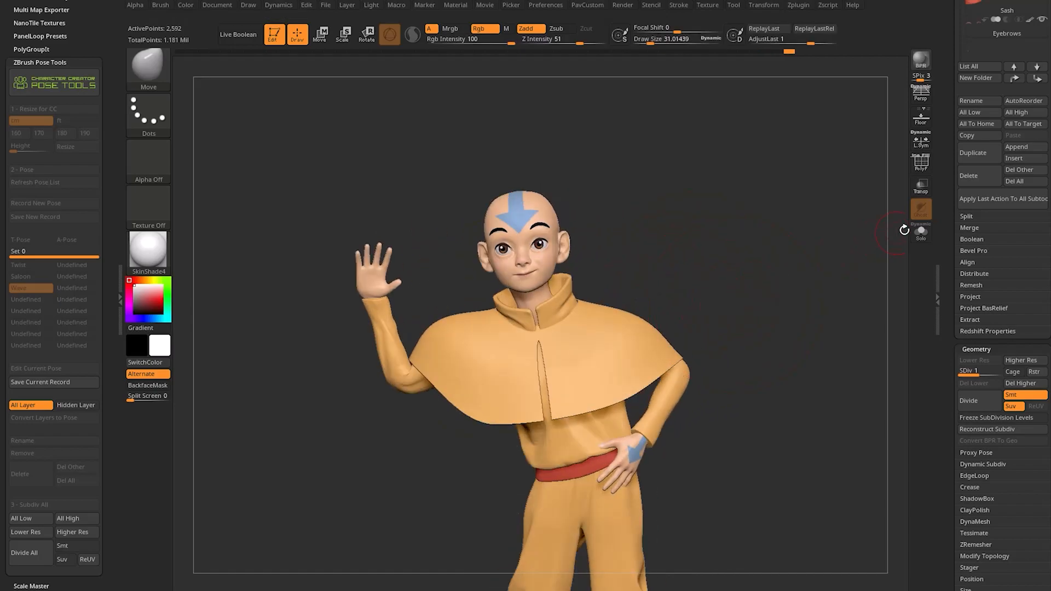
- Isolate the cloak, display its wireframe, and frame the neck opening
{"action": "left_click", "coordinate": [921, 231]}
{"action": "left_click", "coordinate": [921, 162]}
{"action": "left_click_drag", "start_coordinate": [690, 233], "coordinate": [726, 247]}
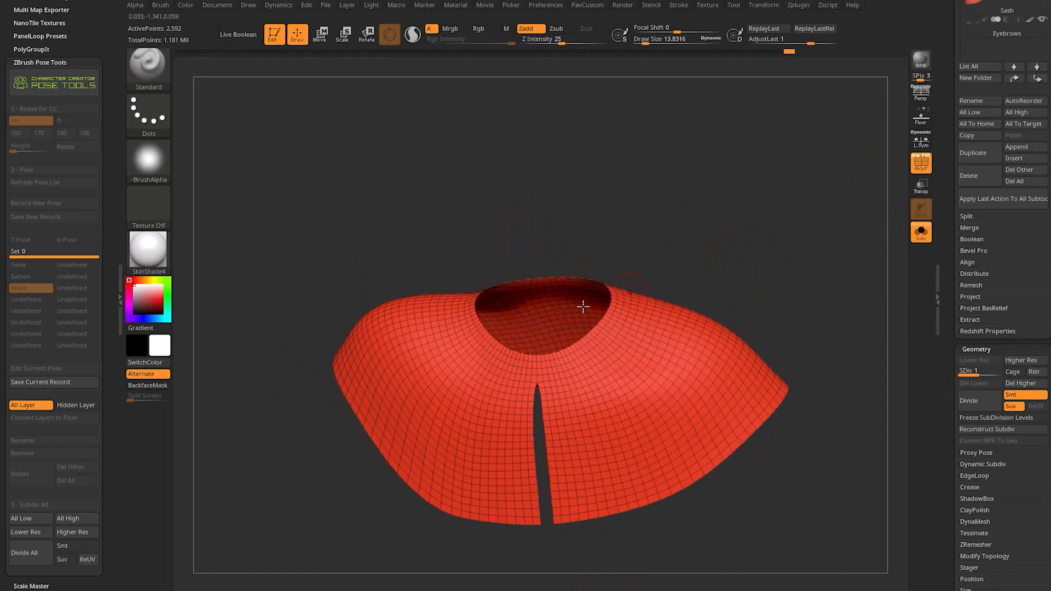
{"action": "left_click_drag", "start_coordinate": [690, 180], "coordinate": [797, 258], "text": "alt"}
{"action": "left_click_drag", "start_coordinate": [691, 246], "coordinate": [778, 234], "text": "alt"}
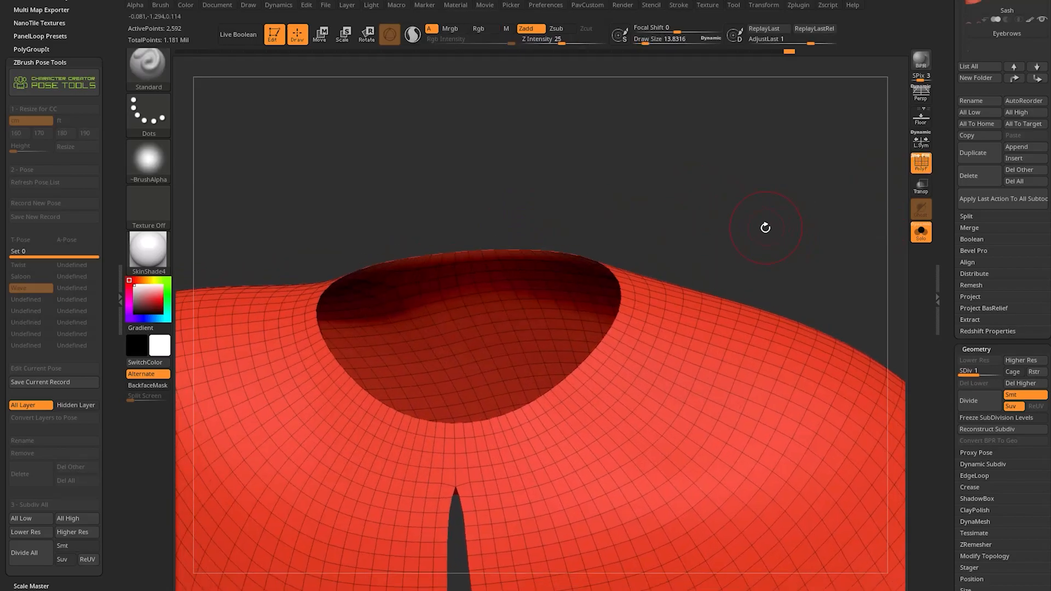
- Use the ZModeler edge action Mask with the EdgeLoop Complete target to mask the cloak's neck opening
{"action": "key", "text": "b"}
{"action": "key", "text": "z"}
{"action": "key", "text": "m"}
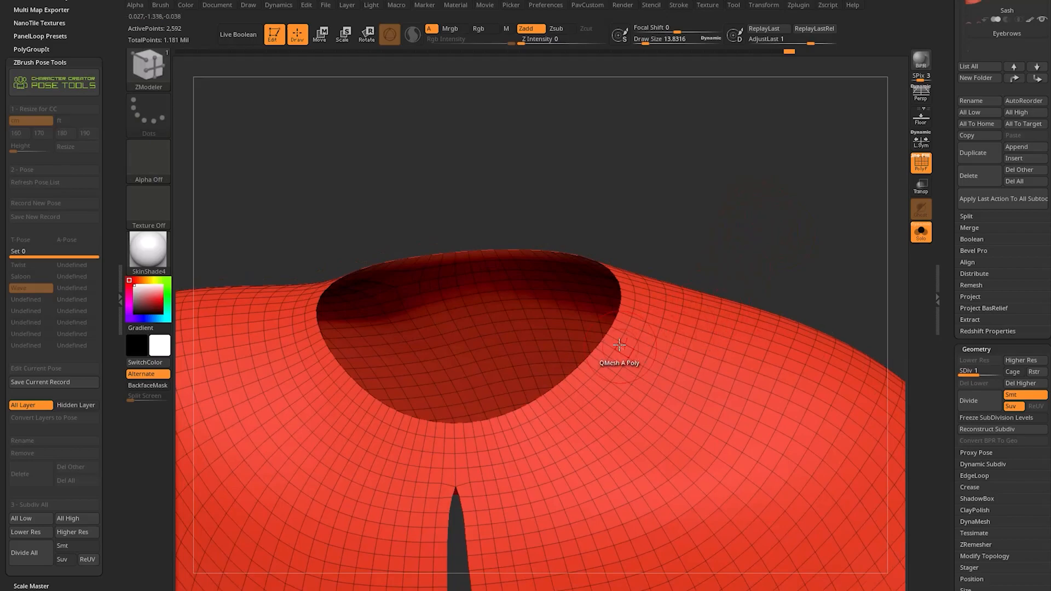
{"action": "key", "text": "space"}
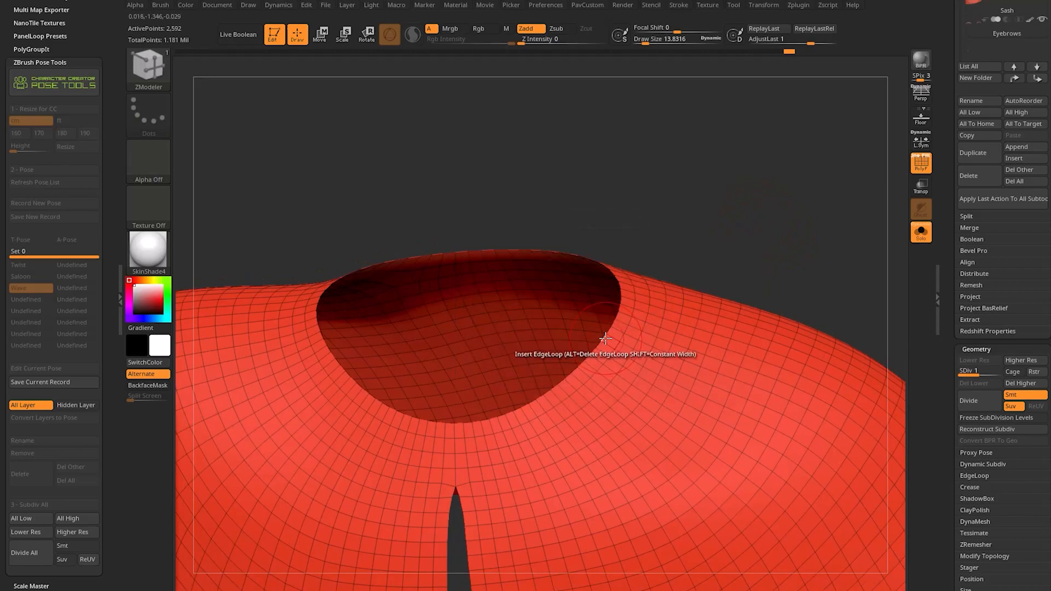
{"action": "key", "text": "space"}
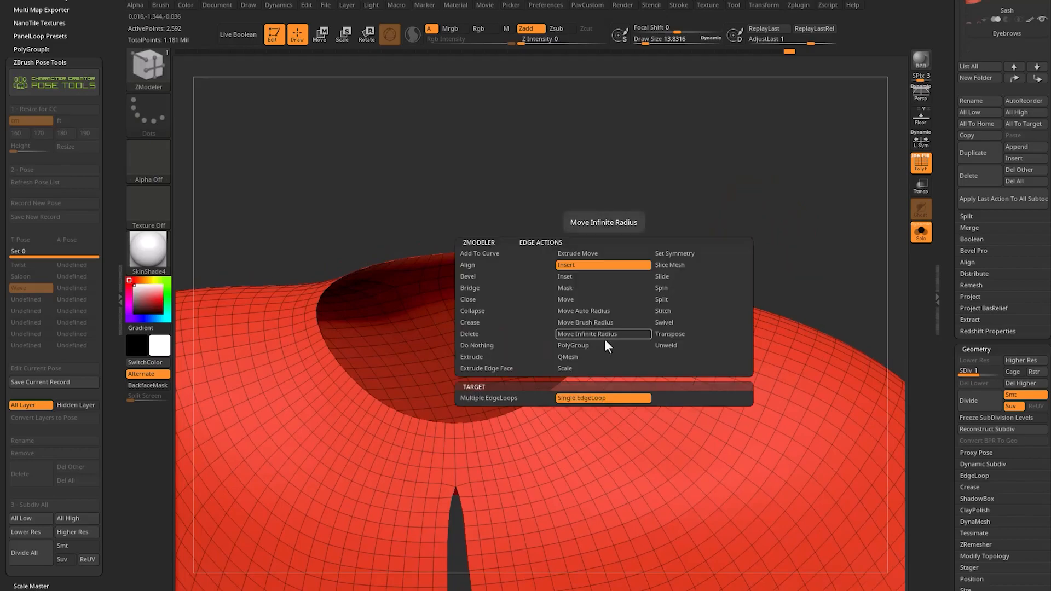
{"action": "left_click", "coordinate": [567, 289]}
{"action": "left_click", "coordinate": [517, 409]}
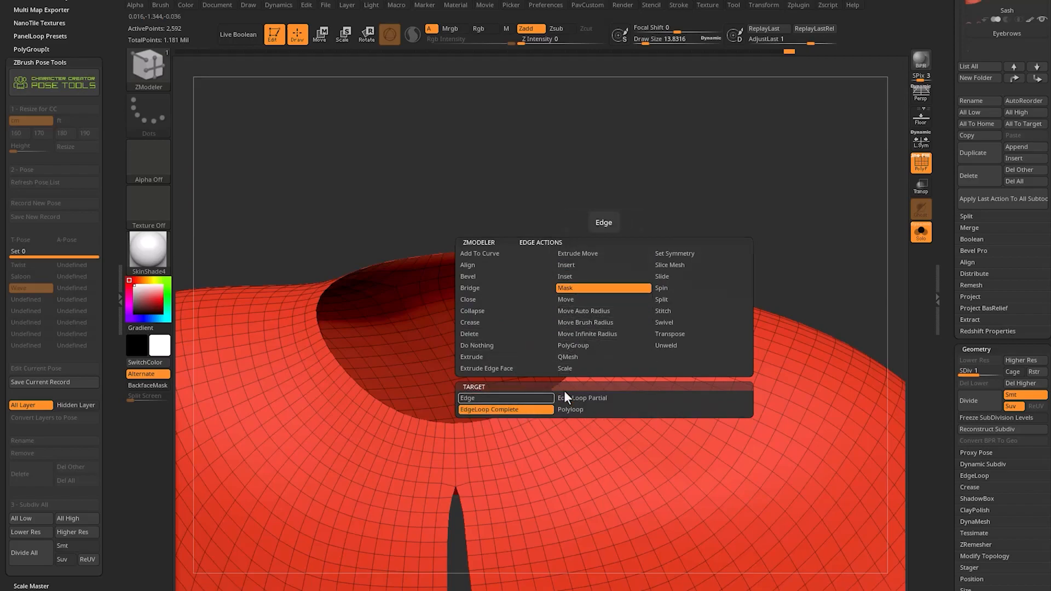
{"action": "left_click", "coordinate": [599, 344]}
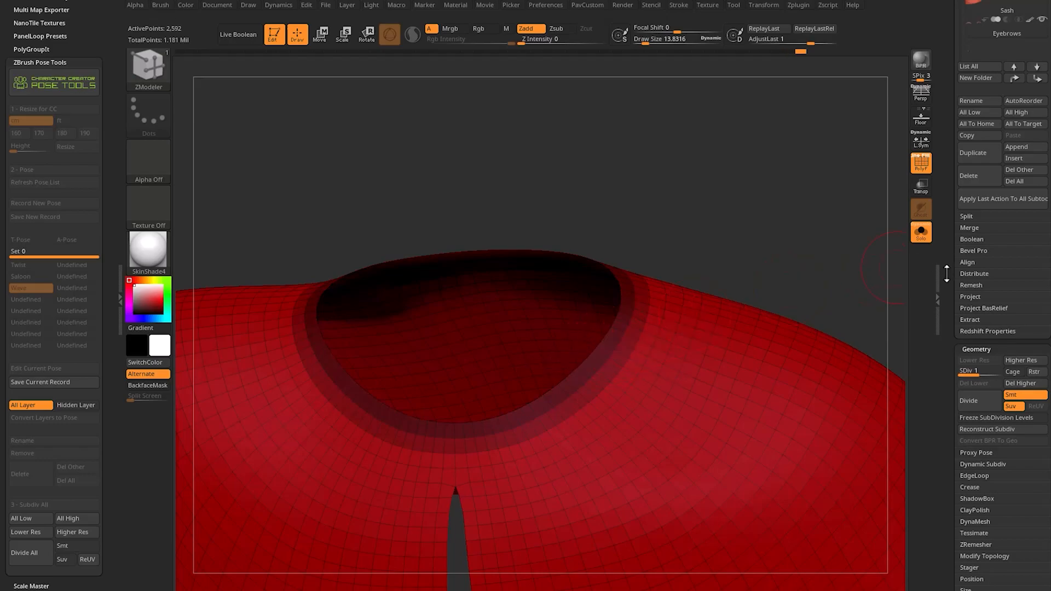
- Widen and soften the mask around the cloak's neck opening using the masking adjustments
{"action": "scroll", "coordinate": [946, 273], "scroll_direction": "down", "scroll_amount": 10}
{"action": "key", "text": "shift"}
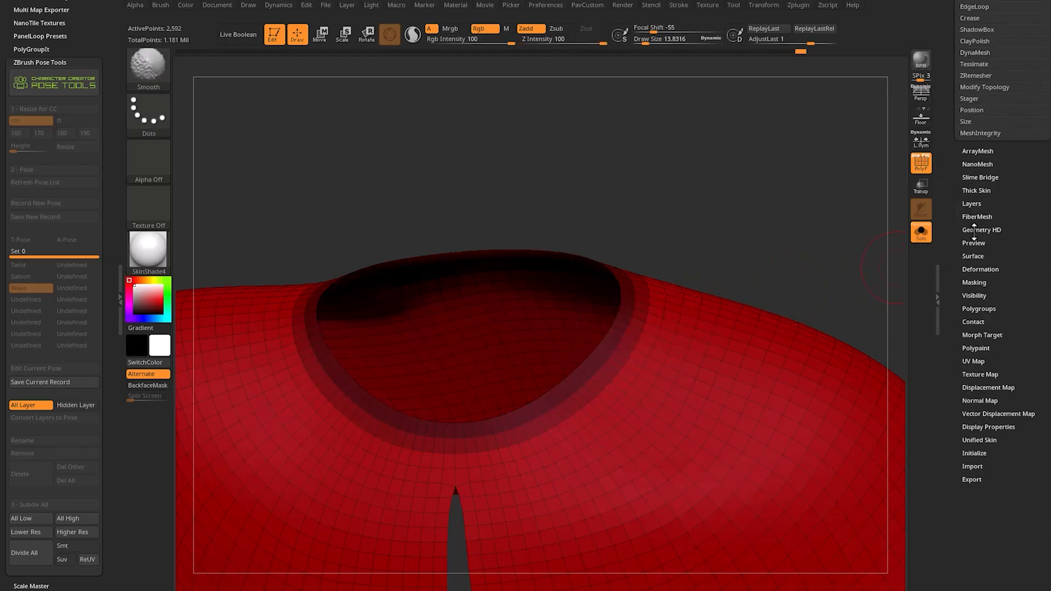
{"action": "left_click", "coordinate": [973, 282]}
{"action": "scroll", "coordinate": [955, 286], "scroll_direction": "down", "scroll_amount": 2}
{"action": "left_click", "coordinate": [977, 286]}
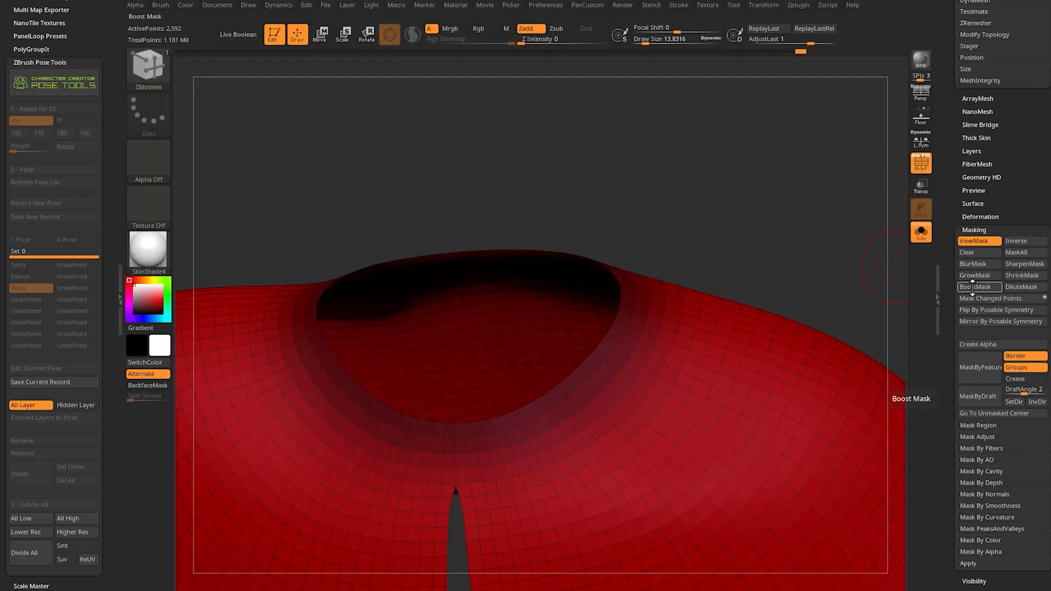
- Bring back the full character and hide the cloak's wireframe
{"action": "left_click_drag", "start_coordinate": [783, 230], "coordinate": [870, 218], "text": "alt"}
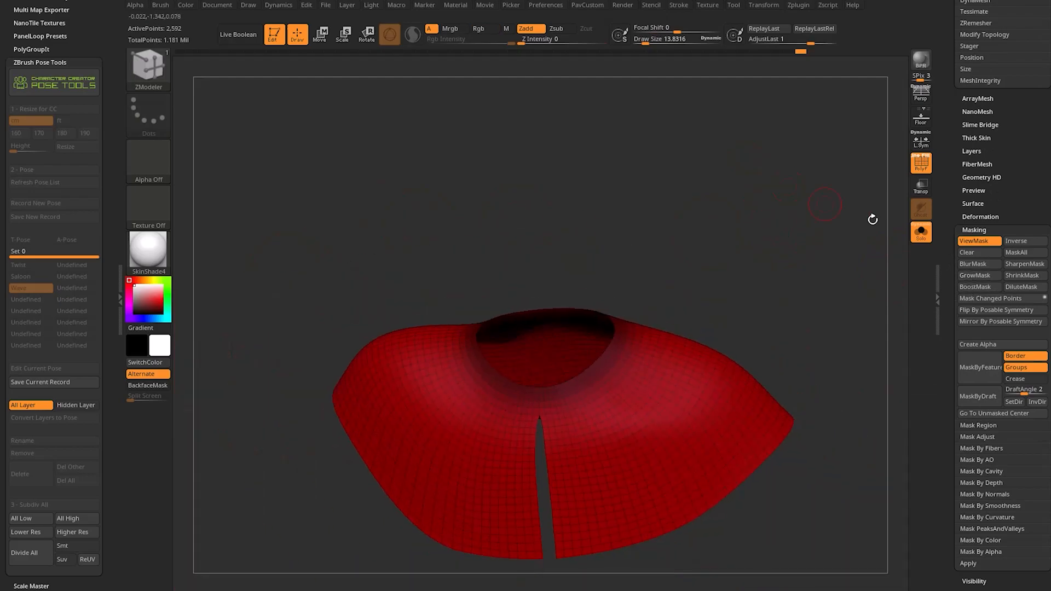
{"action": "left_click", "coordinate": [921, 234]}
{"action": "left_click", "coordinate": [921, 166]}
{"action": "left_click_drag", "start_coordinate": [781, 261], "coordinate": [777, 237], "text": "alt"}
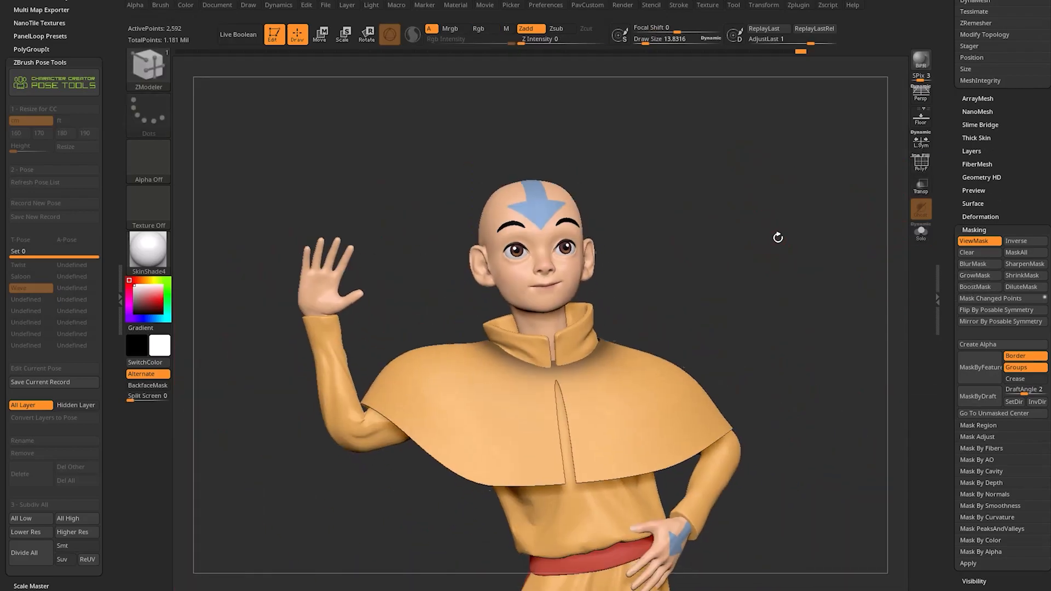
- Dock the Dynamics palette in the tray above the Zplugin palette
{"action": "left_click_drag", "start_coordinate": [701, 326], "coordinate": [680, 295], "text": "alt"}
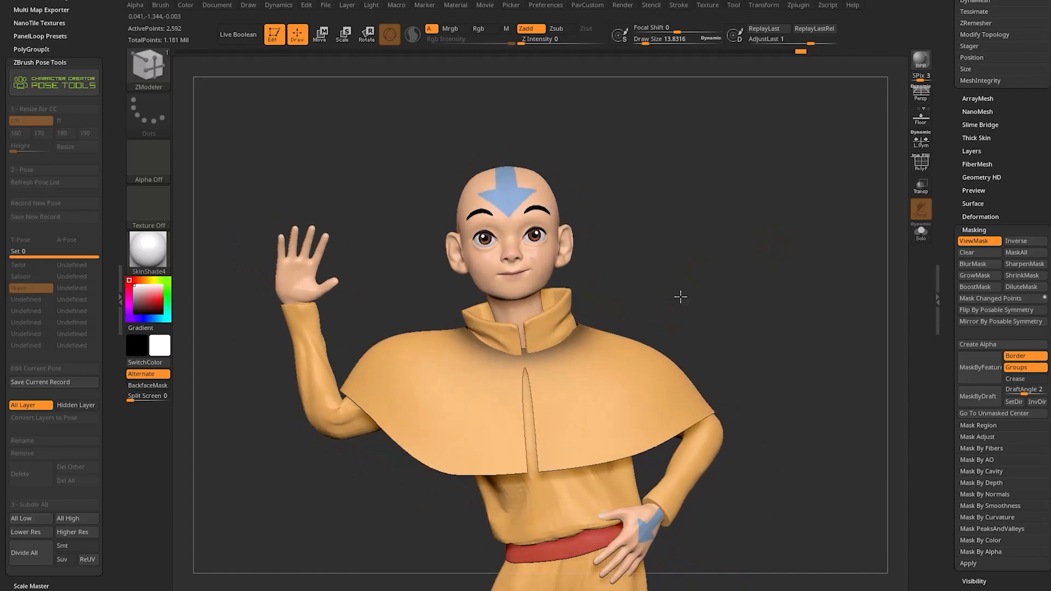
{"action": "left_click_drag", "start_coordinate": [629, 263], "coordinate": [721, 280]}
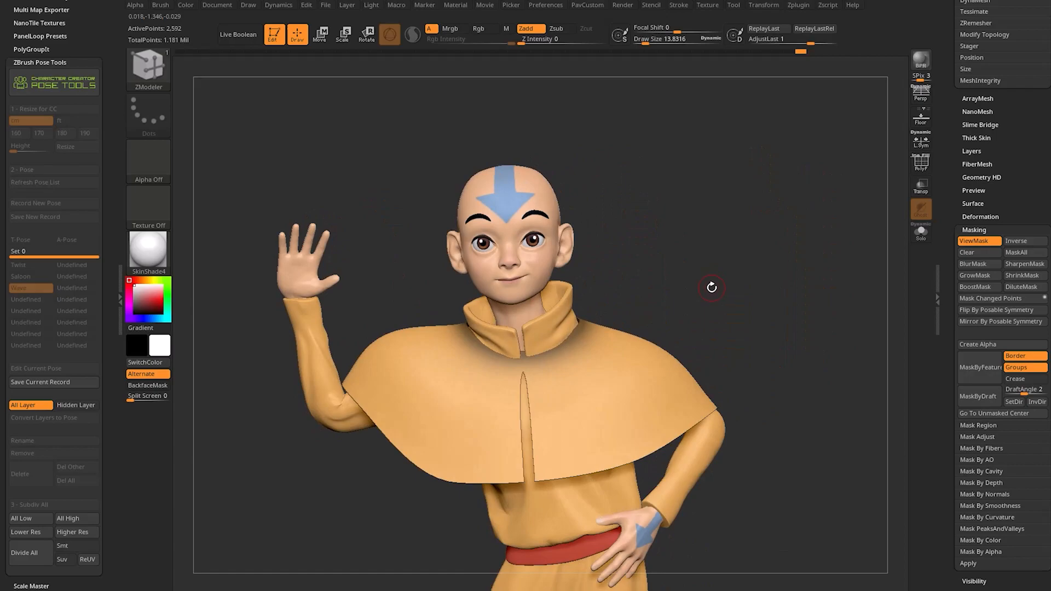
{"action": "left_click", "coordinate": [279, 8]}
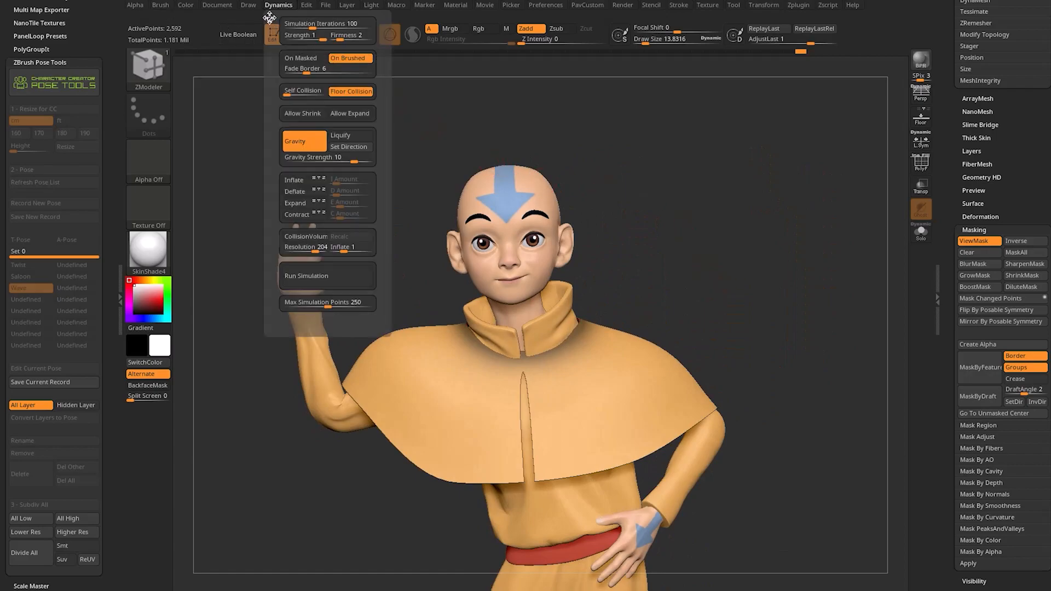
{"action": "left_click_drag", "start_coordinate": [270, 19], "coordinate": [63, 34]}
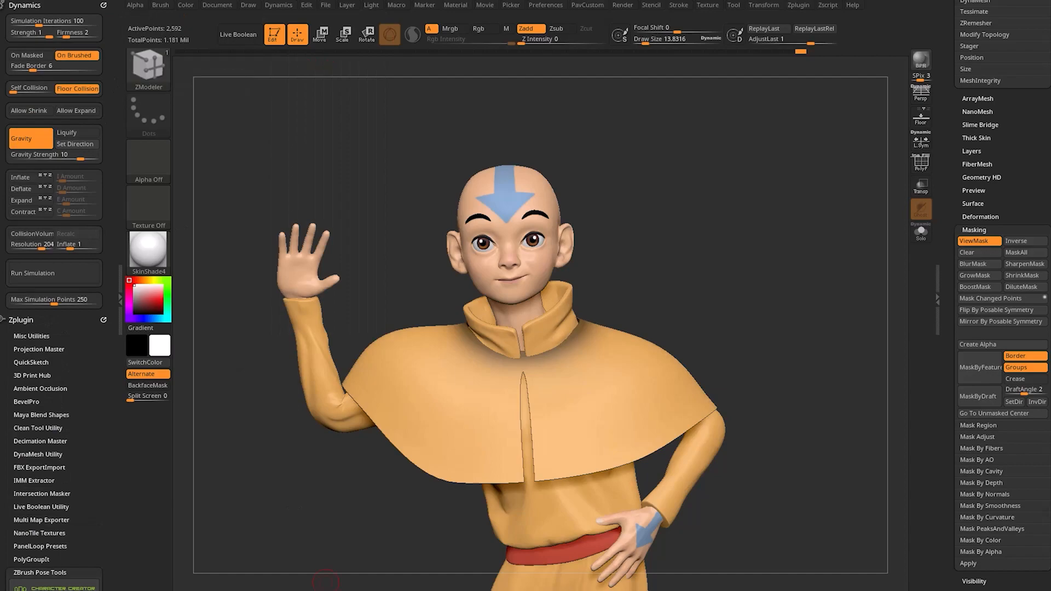
- Switch to the browser, look through the ZBrush 2021 What's New playlist for the dynamic cloth videos, and return to ZBrush
{"action": "key", "text": "alt+Tab"}
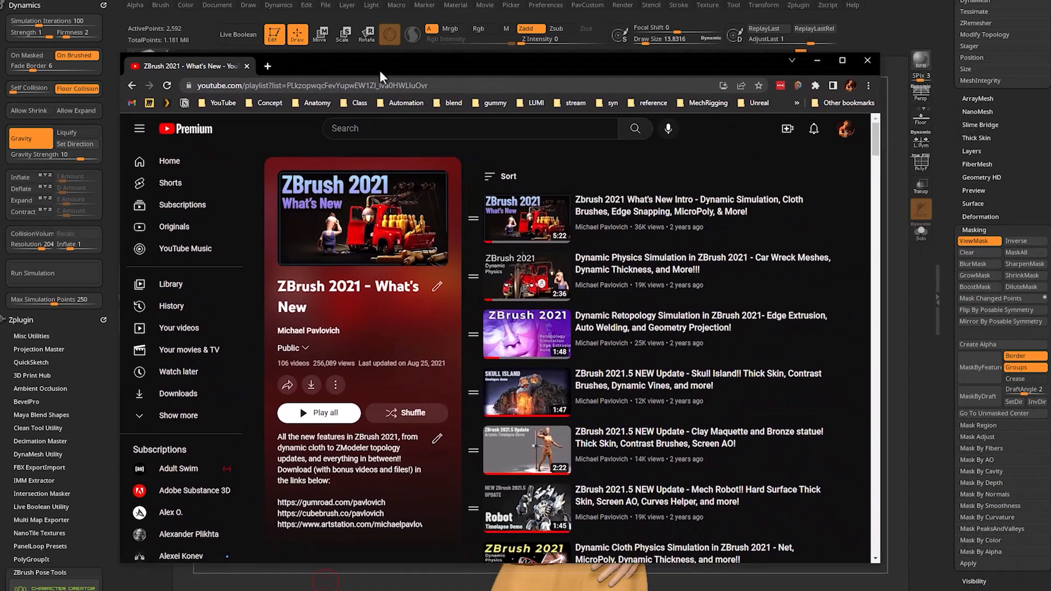
{"action": "scroll", "coordinate": [623, 350], "scroll_direction": "down", "scroll_amount": 10}
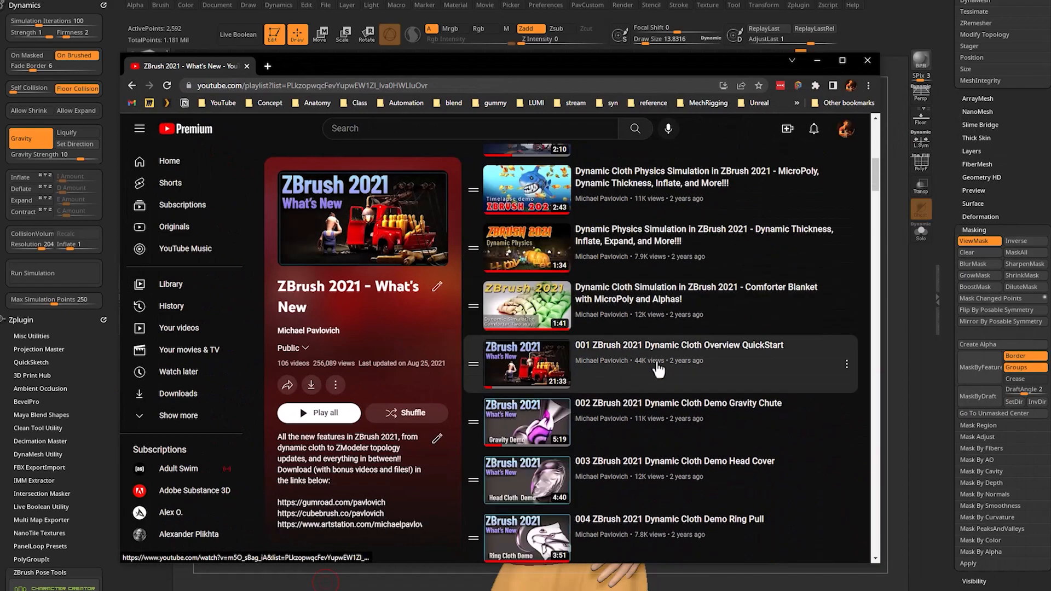
{"action": "scroll", "coordinate": [703, 397], "scroll_direction": "down", "scroll_amount": 5}
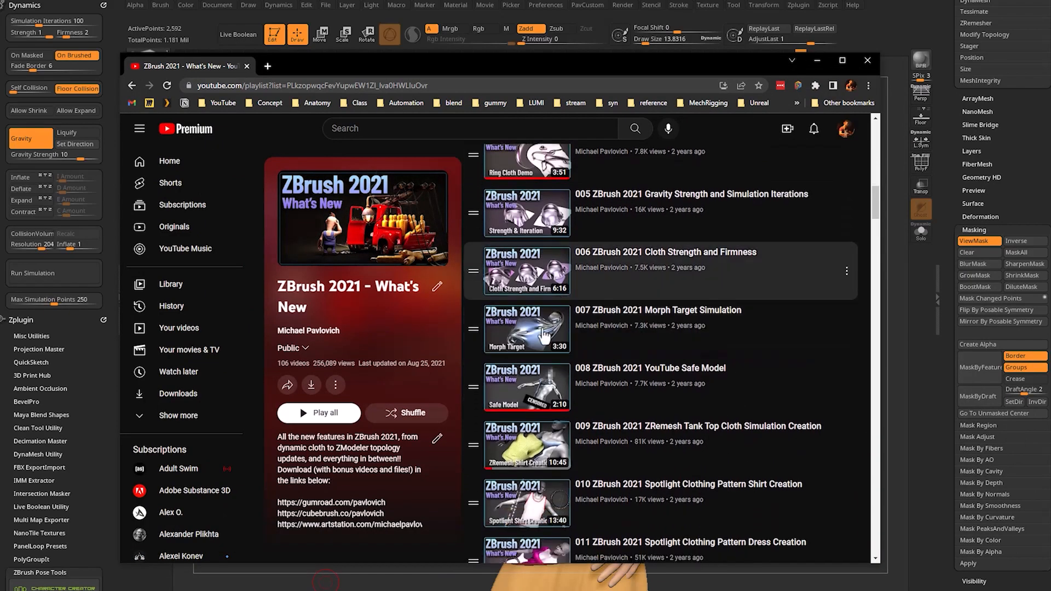
{"action": "left_click", "coordinate": [816, 60]}
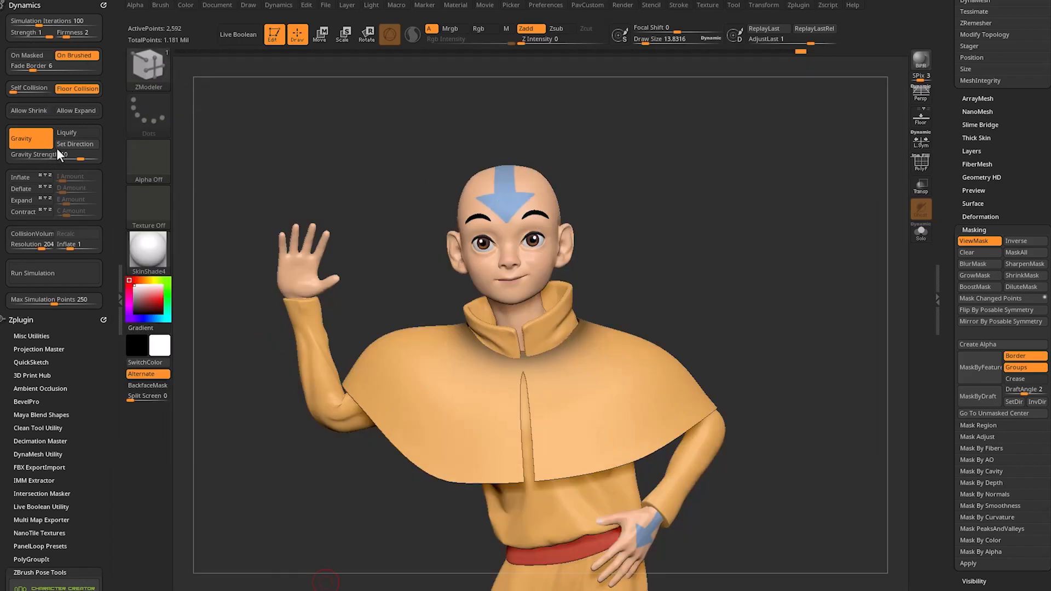
- Enable Collision Volume for the cloth simulation and set its Inflate to 0.22956
{"action": "left_click", "coordinate": [31, 233]}
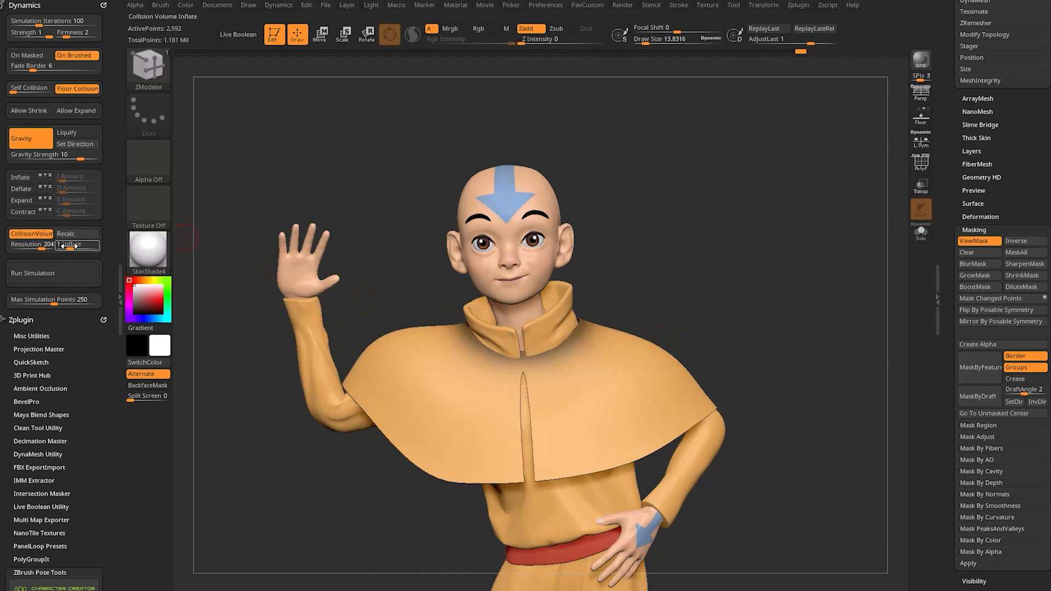
{"action": "left_click_drag", "start_coordinate": [69, 246], "coordinate": [66, 247]}
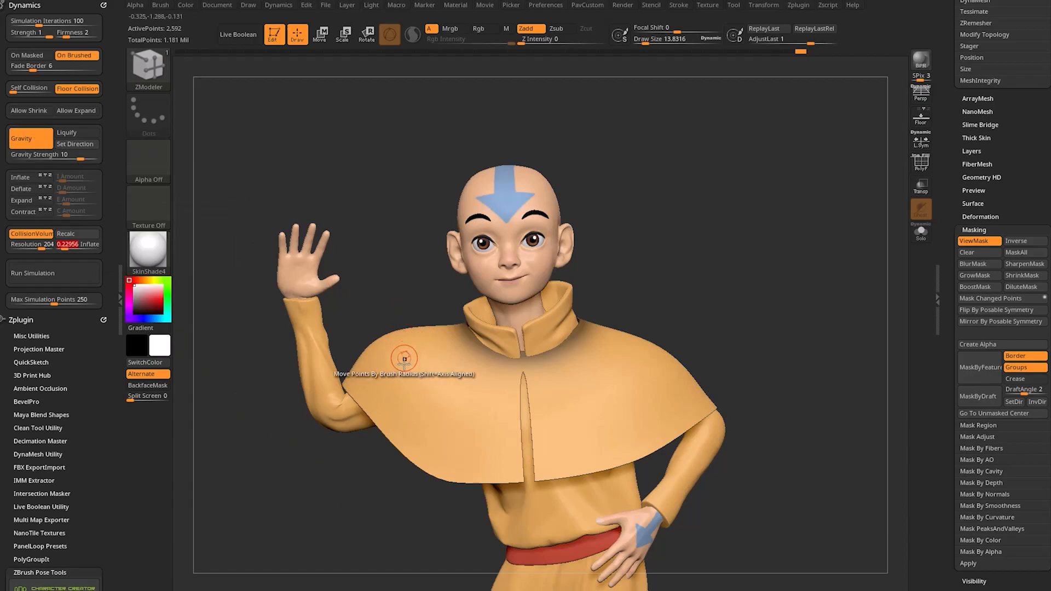
{"action": "left_click_drag", "start_coordinate": [461, 300], "coordinate": [485, 305]}
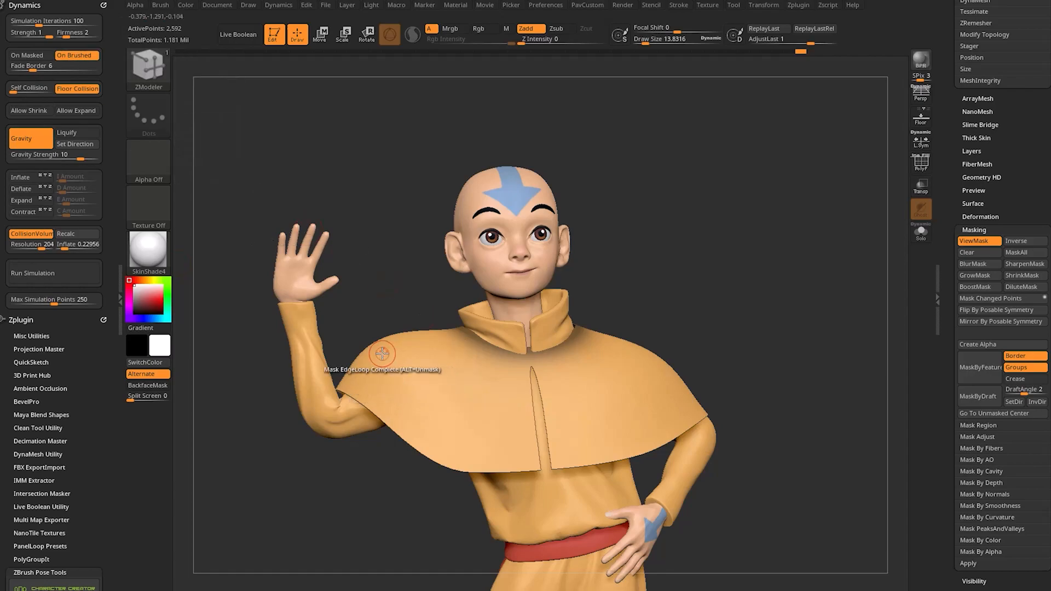
{"action": "left_click_drag", "start_coordinate": [643, 281], "coordinate": [629, 296]}
- Check the cloak's wireframe, set Gravity Strength to 1.31767, and run the cloth simulation
{"action": "left_click", "coordinate": [921, 164]}
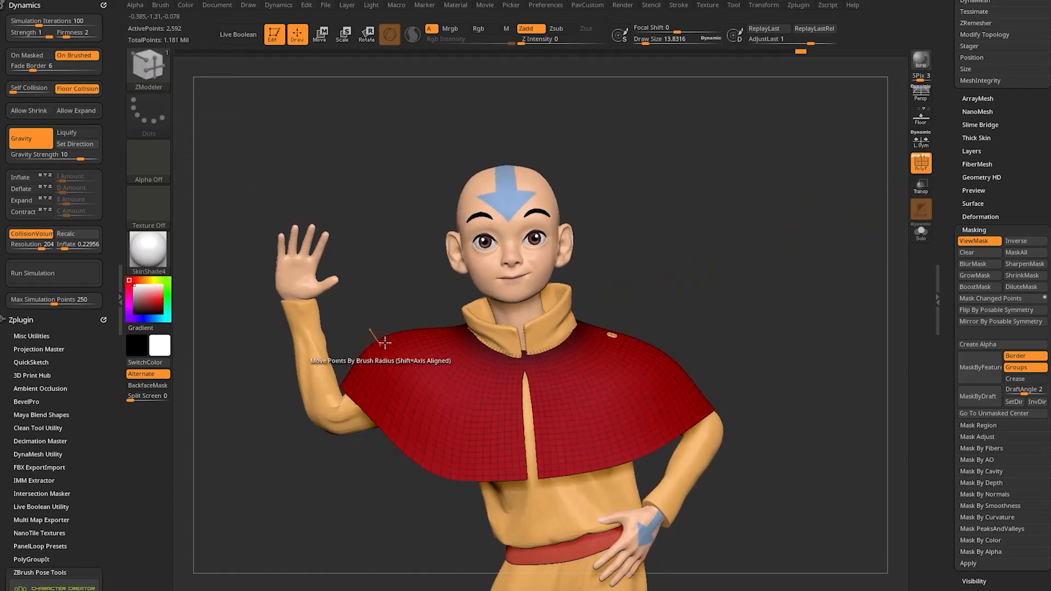
{"action": "left_click", "coordinate": [921, 164]}
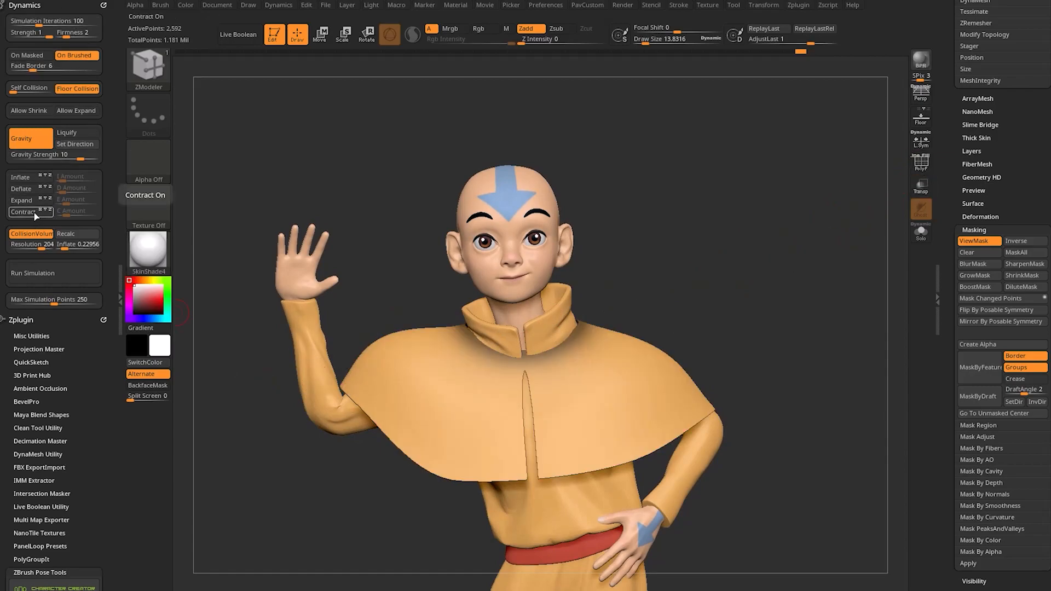
{"action": "left_click_drag", "start_coordinate": [79, 159], "coordinate": [74, 159]}
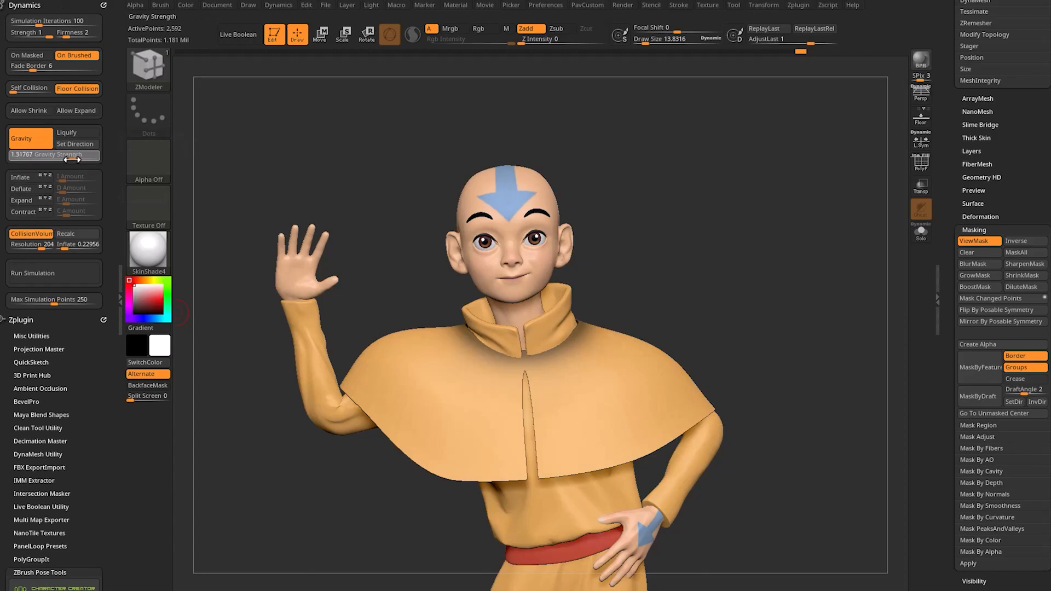
{"action": "left_click", "coordinate": [72, 159]}
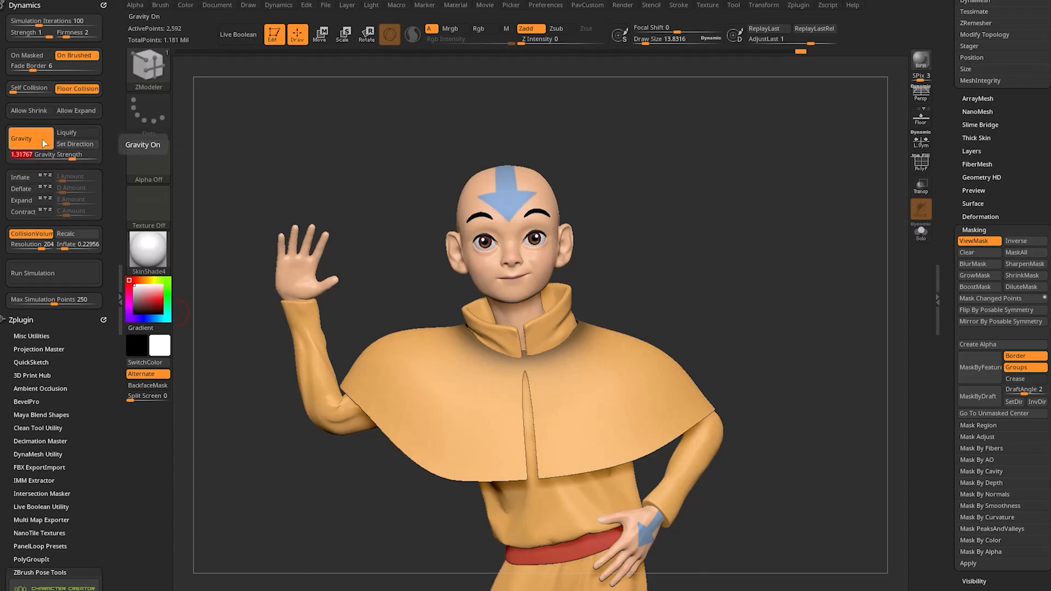
{"action": "left_click", "coordinate": [49, 273]}
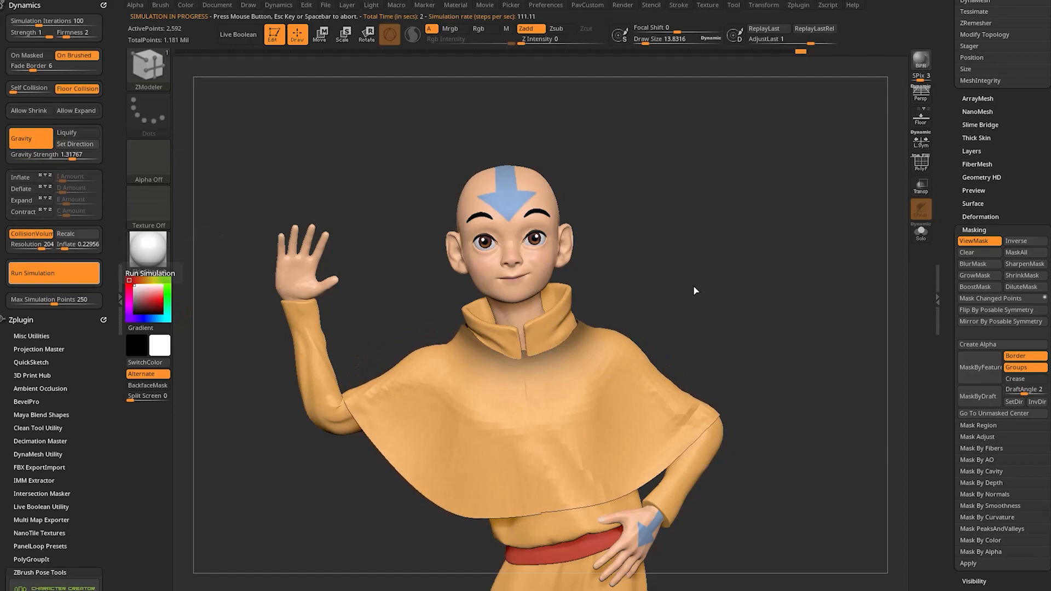
- Enlarge the brush to a draw size of about 55 and smooth the simulated cloth on the cloak's upper back
{"action": "mouse_move", "coordinate": [793, 248]}
{"action": "left_mouse_down"}
{"action": "mouse_move", "coordinate": [804, 258]}
{"action": "mouse_move", "coordinate": [653, 274]}
{"action": "mouse_move", "coordinate": [881, 265]}
{"action": "mouse_move", "coordinate": [739, 279]}
{"action": "mouse_move", "coordinate": [736, 296]}
{"action": "mouse_move", "coordinate": [691, 278]}
{"action": "left_mouse_up"}
{"action": "key", "text": "s"}
{"action": "left_click_drag", "start_coordinate": [482, 370], "coordinate": [490, 370]}
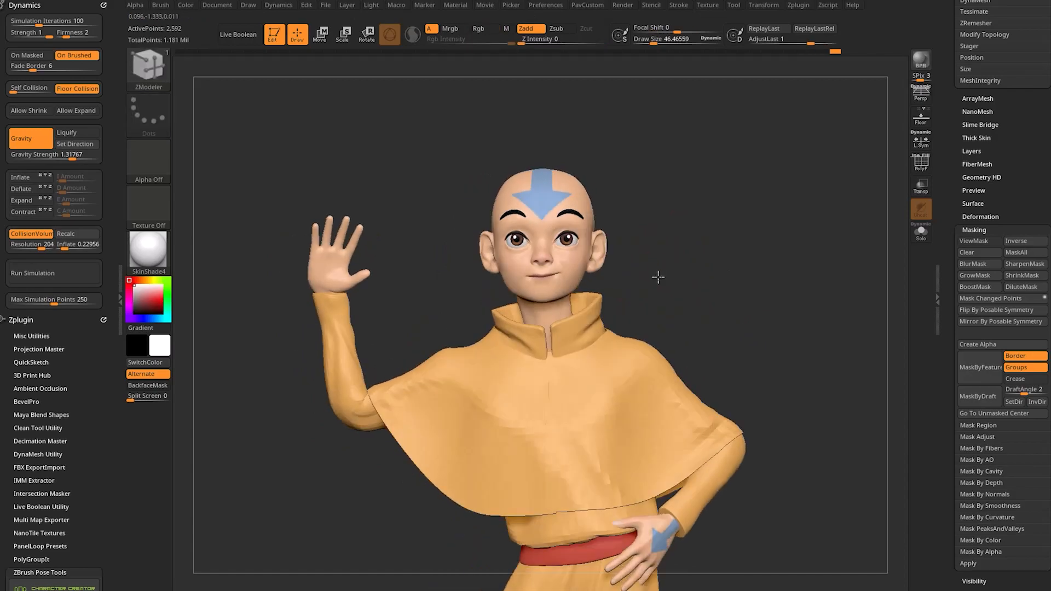
{"action": "key", "text": "s"}
{"action": "mouse_move", "coordinate": [492, 364]}
{"action": "left_mouse_down"}
{"action": "mouse_move", "coordinate": [509, 364]}
{"action": "mouse_move", "coordinate": [492, 356]}
{"action": "left_mouse_up"}
{"action": "left_click_drag", "start_coordinate": [651, 318], "coordinate": [711, 322]}
{"action": "key", "text": "s"}
{"action": "left_click_drag", "start_coordinate": [519, 355], "coordinate": [514, 356]}
{"action": "left_click_drag", "start_coordinate": [599, 320], "coordinate": [668, 323]}
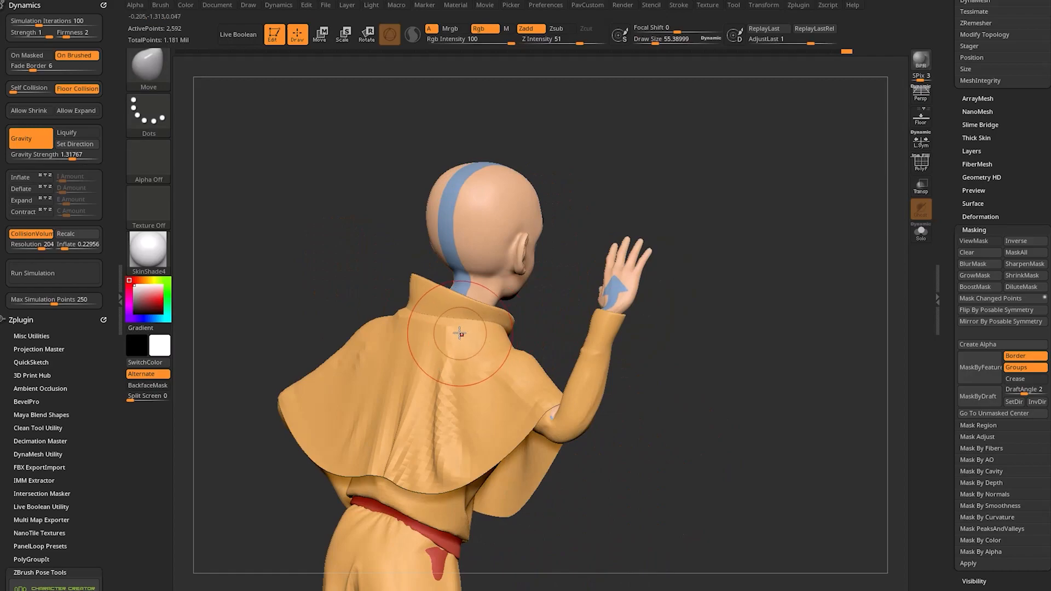
{"action": "mouse_move", "coordinate": [460, 335]}
{"action": "left_mouse_down", "text": "shift"}
{"action": "mouse_move", "coordinate": [398, 329]}
{"action": "mouse_move", "coordinate": [443, 347]}
{"action": "left_mouse_up", "text": "shift"}
- Enlarge the brush to a draw size of about 65 and smooth the creases across the cloak's front
{"action": "left_click_drag", "start_coordinate": [553, 295], "coordinate": [594, 300]}
{"action": "key", "text": "s"}
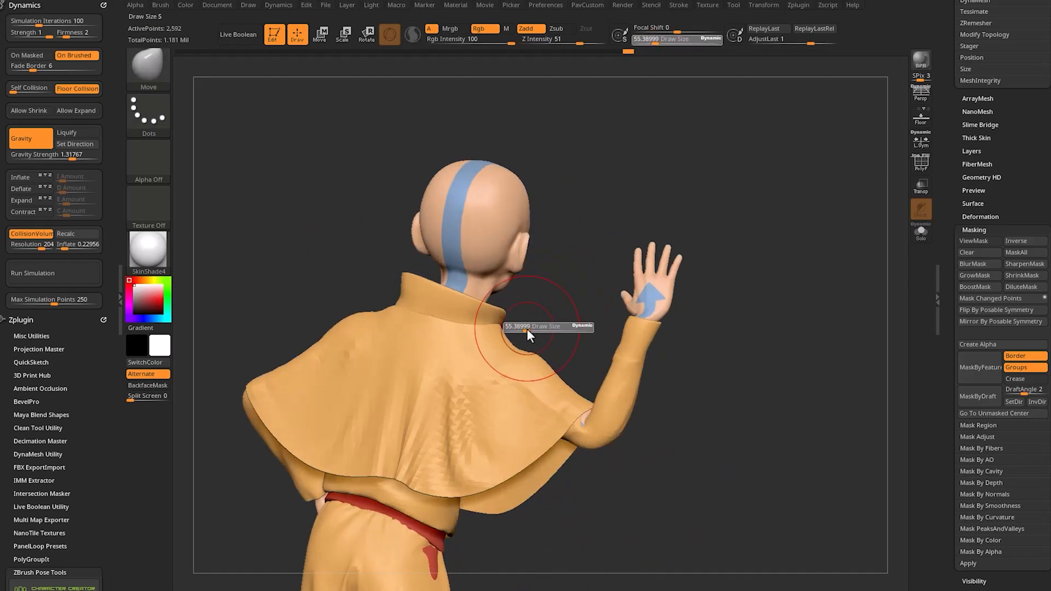
{"action": "left_click_drag", "start_coordinate": [527, 329], "coordinate": [533, 351]}
{"action": "key", "text": "s"}
{"action": "left_click_drag", "start_coordinate": [525, 350], "coordinate": [535, 359]}
{"action": "mouse_move", "coordinate": [783, 258]}
{"action": "left_mouse_down"}
{"action": "mouse_move", "coordinate": [753, 287]}
{"action": "mouse_move", "coordinate": [774, 299]}
{"action": "mouse_move", "coordinate": [672, 283]}
{"action": "left_mouse_up"}
{"action": "left_click_drag", "start_coordinate": [432, 372], "coordinate": [571, 435], "text": "shift"}
- Raise the cloak's geometry to subdivision level 2
{"action": "mouse_move", "coordinate": [954, 277]}
{"action": "left_mouse_down"}
{"action": "mouse_move", "coordinate": [955, 185]}
{"action": "mouse_move", "coordinate": [942, 373]}
{"action": "left_mouse_up"}
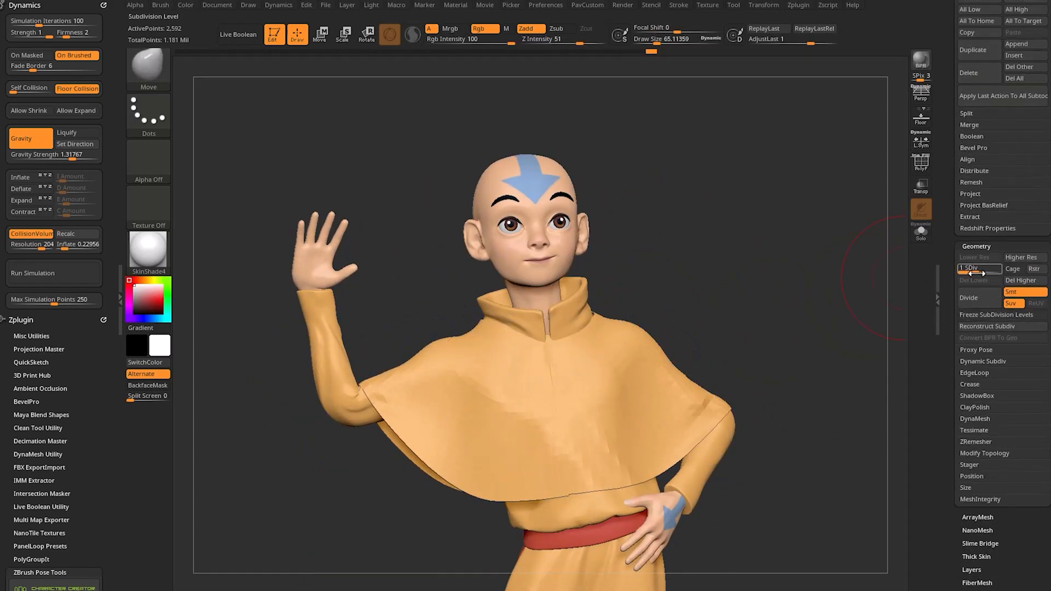
{"action": "left_click_drag", "start_coordinate": [977, 269], "coordinate": [991, 269]}
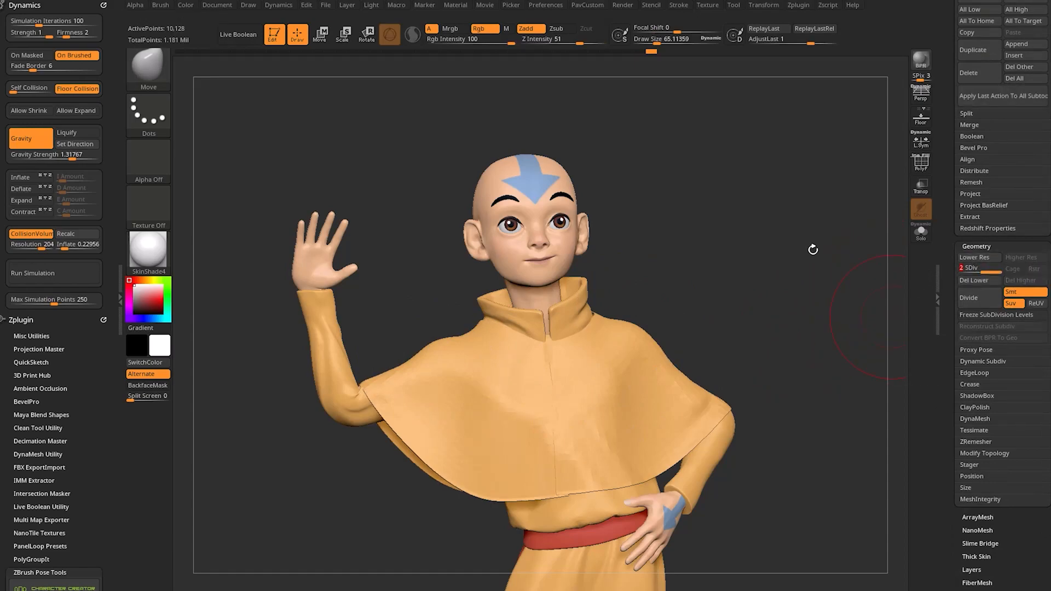
{"action": "left_click_drag", "start_coordinate": [722, 311], "coordinate": [690, 287], "text": "alt"}
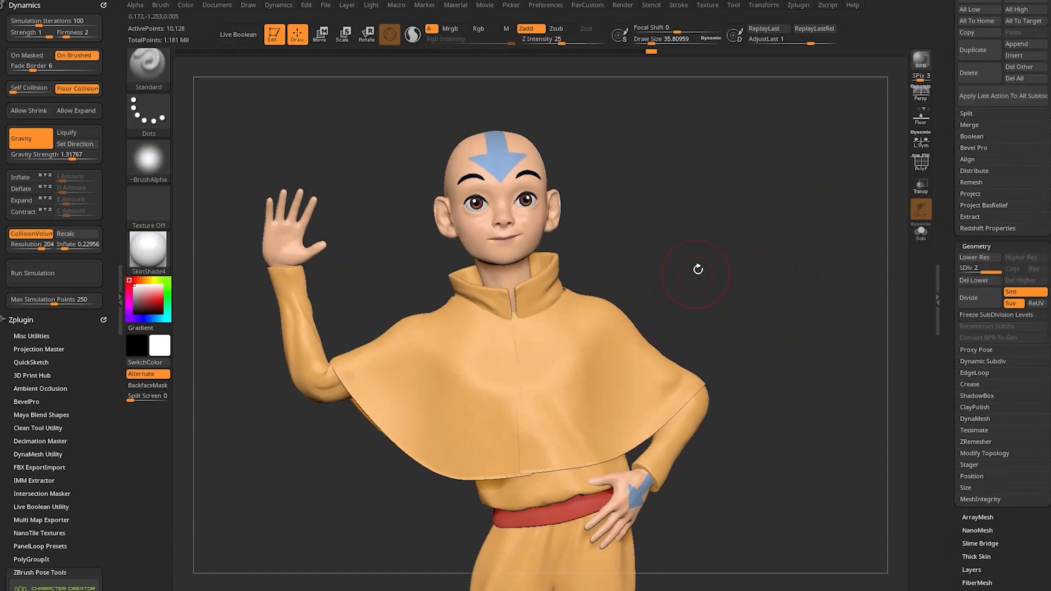
- Sculpt folds on the cloak's front beside the bent arm with the Standard brush at a draw size of about 12 to 15, smoothing them lightly
{"action": "mouse_move", "coordinate": [723, 324]}
{"action": "left_mouse_down", "text": "alt"}
{"action": "mouse_move", "coordinate": [693, 326]}
{"action": "mouse_move", "coordinate": [549, 425]}
{"action": "left_mouse_up", "text": "alt"}
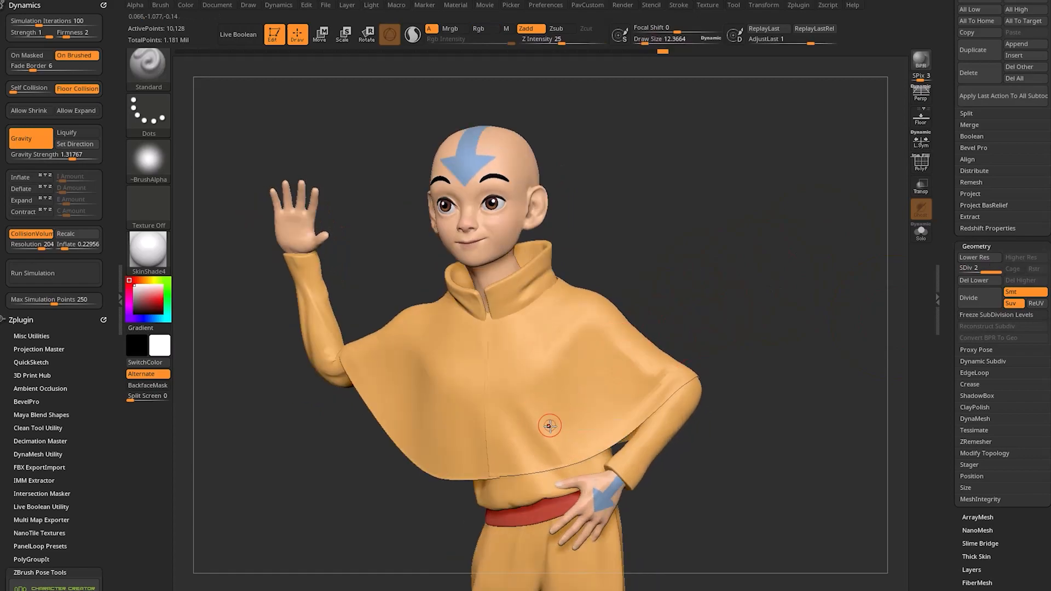
{"action": "left_click_drag", "start_coordinate": [687, 345], "coordinate": [654, 347]}
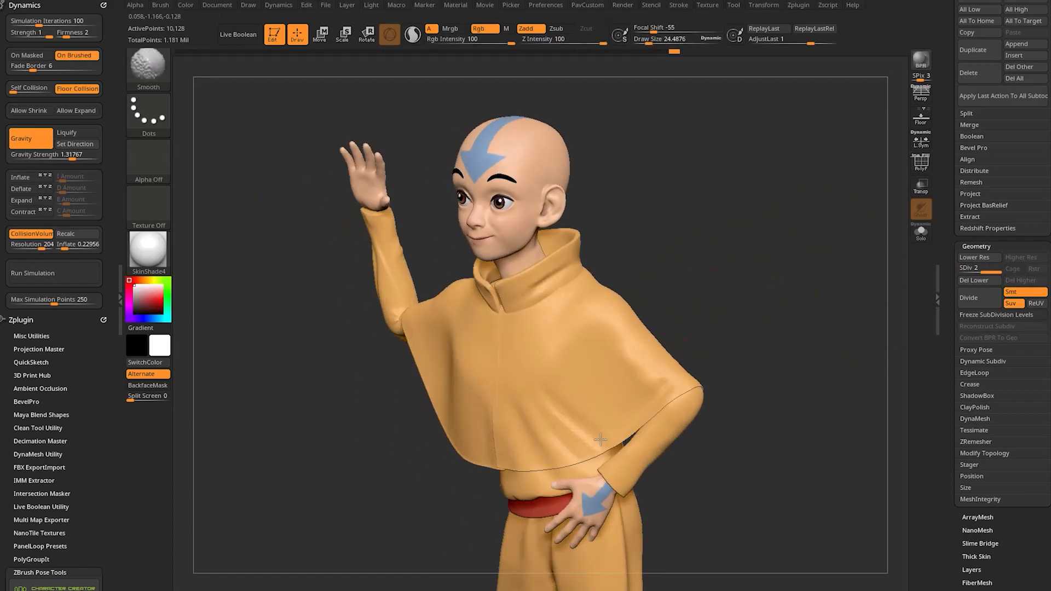
{"action": "left_click_drag", "start_coordinate": [627, 403], "coordinate": [628, 392], "text": "shift"}
{"action": "mouse_move", "coordinate": [654, 292]}
{"action": "left_mouse_down"}
{"action": "mouse_move", "coordinate": [673, 293]}
{"action": "mouse_move", "coordinate": [664, 336]}
{"action": "mouse_move", "coordinate": [620, 351]}
{"action": "mouse_move", "coordinate": [694, 310]}
{"action": "left_mouse_up"}
{"action": "key", "text": "s"}
{"action": "left_click_drag", "start_coordinate": [546, 398], "coordinate": [596, 458]}
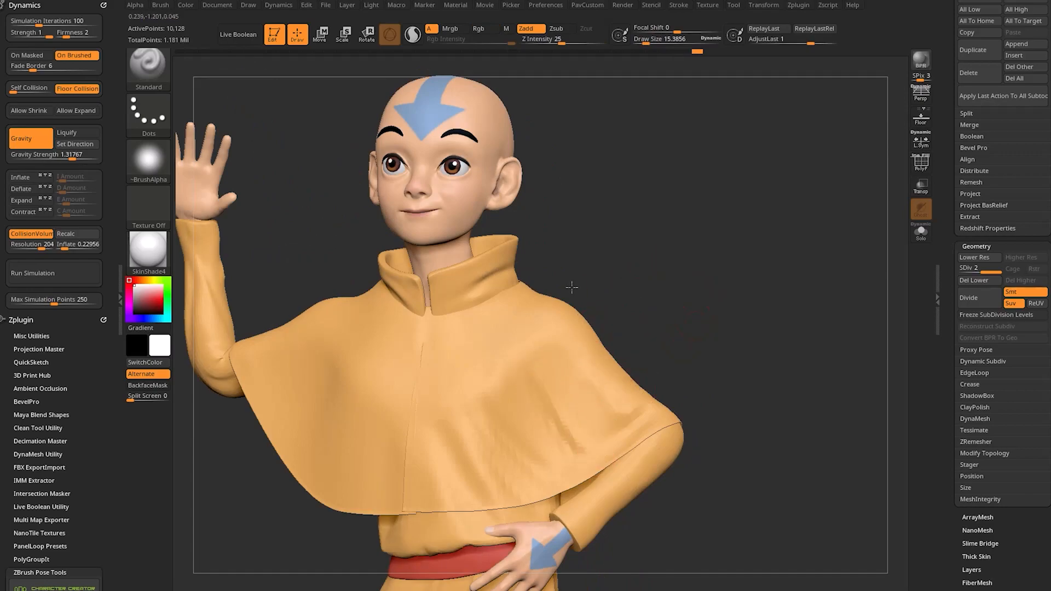
- Switch to the Pinch brush and set its elasticity Simulation Iterations to 100
{"action": "left_click_drag", "start_coordinate": [569, 286], "coordinate": [559, 304]}
{"action": "left_click_drag", "start_coordinate": [559, 304], "coordinate": [603, 298], "text": "alt"}
{"action": "key", "text": "b"}
{"action": "key", "text": "p"}
{"action": "key", "text": "i"}
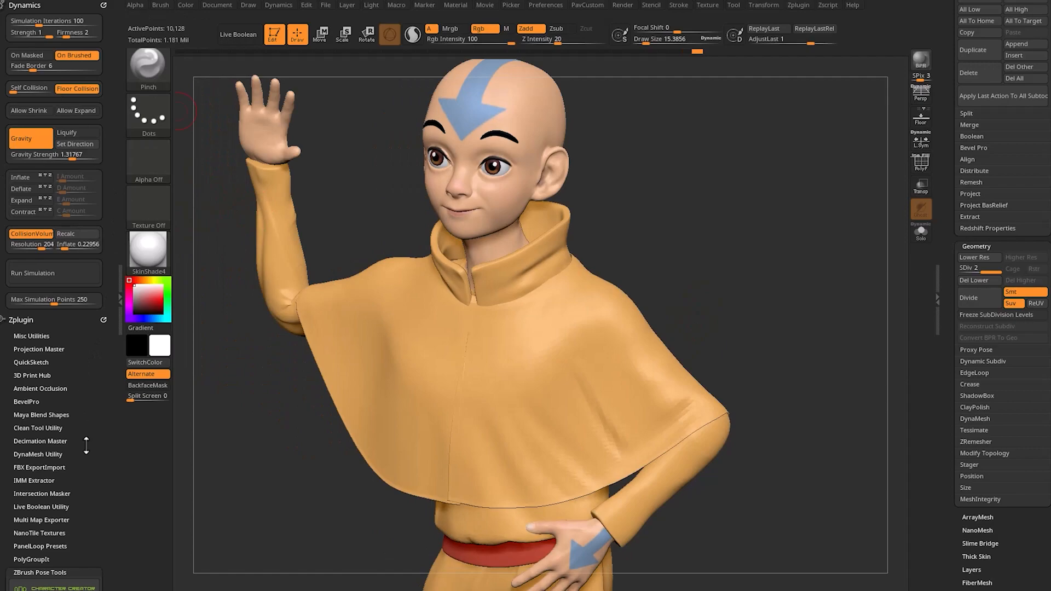
{"action": "left_click_drag", "start_coordinate": [86, 446], "coordinate": [99, 135]}
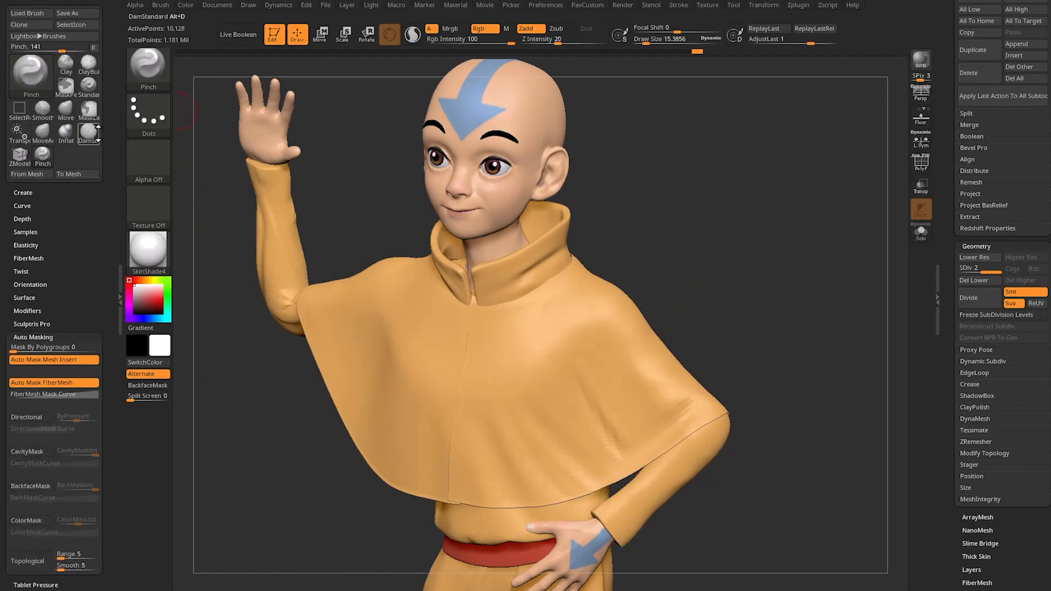
{"action": "left_click", "coordinate": [32, 335], "text": "shift"}
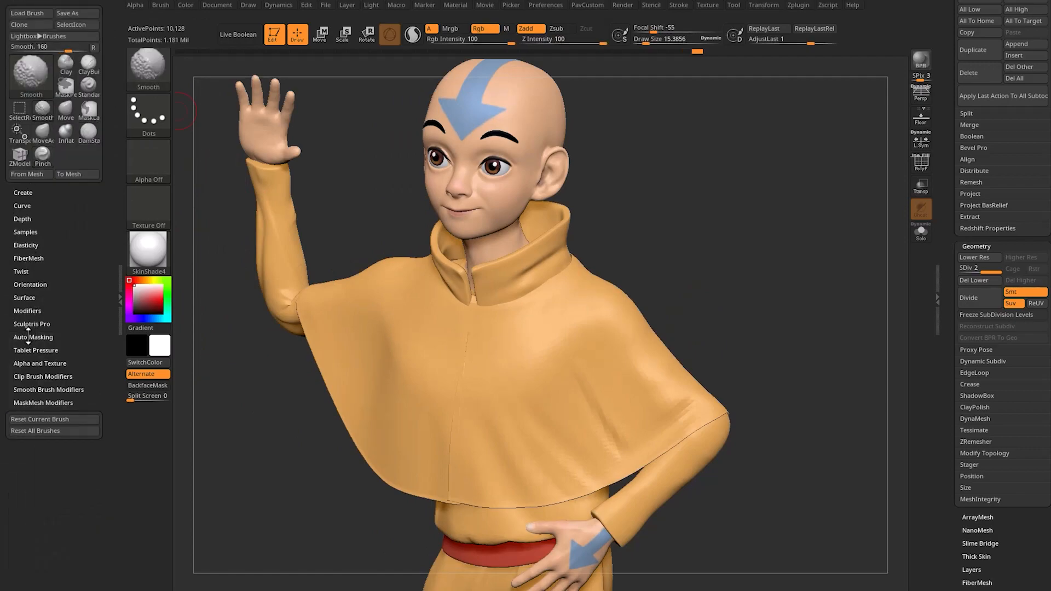
{"action": "left_click", "coordinate": [26, 246], "text": "shift"}
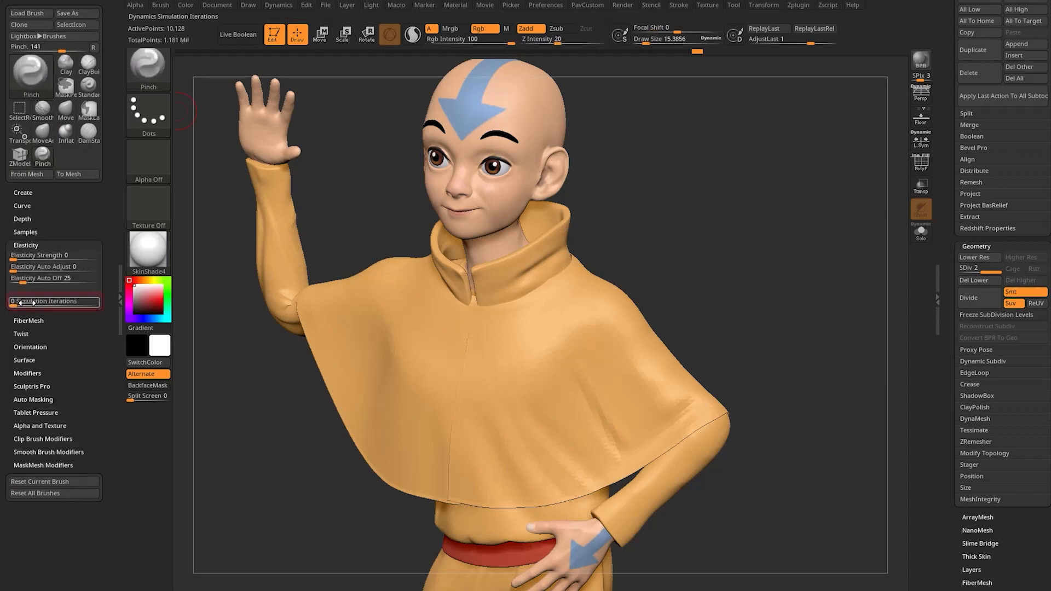
- Try to pinch the cloak's front folds with the simulating Pinch brush at a draw size of about 46
{"action": "right_click_drag", "start_coordinate": [516, 261], "coordinate": [491, 235], "text": "alt"}
{"action": "key", "text": "s"}
{"action": "left_click_drag", "start_coordinate": [560, 384], "coordinate": [571, 390]}
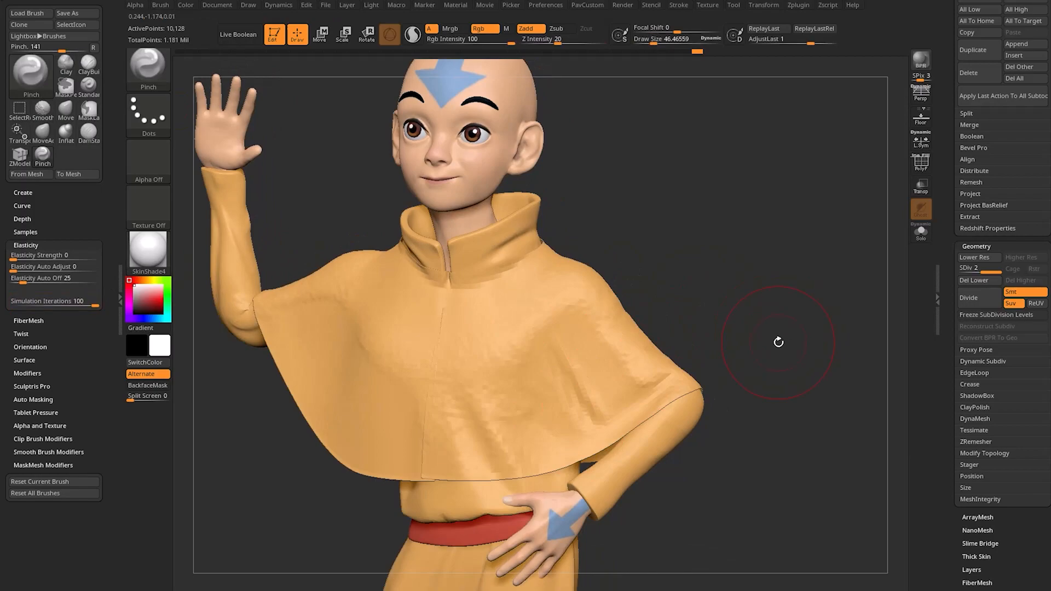
{"action": "left_click_drag", "start_coordinate": [588, 404], "coordinate": [581, 372]}
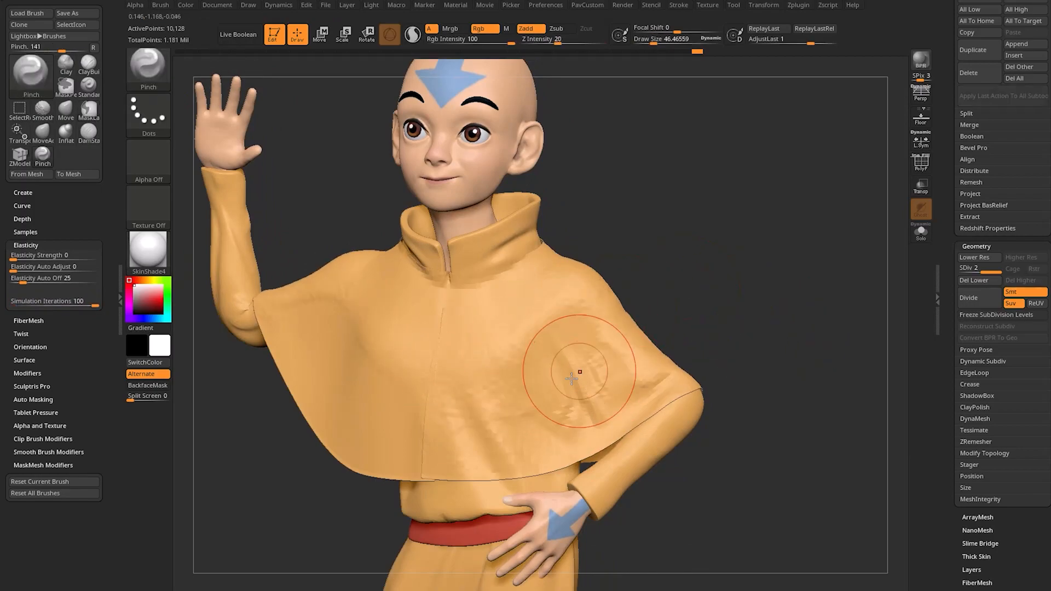
{"action": "key", "text": "ctrl+z"}
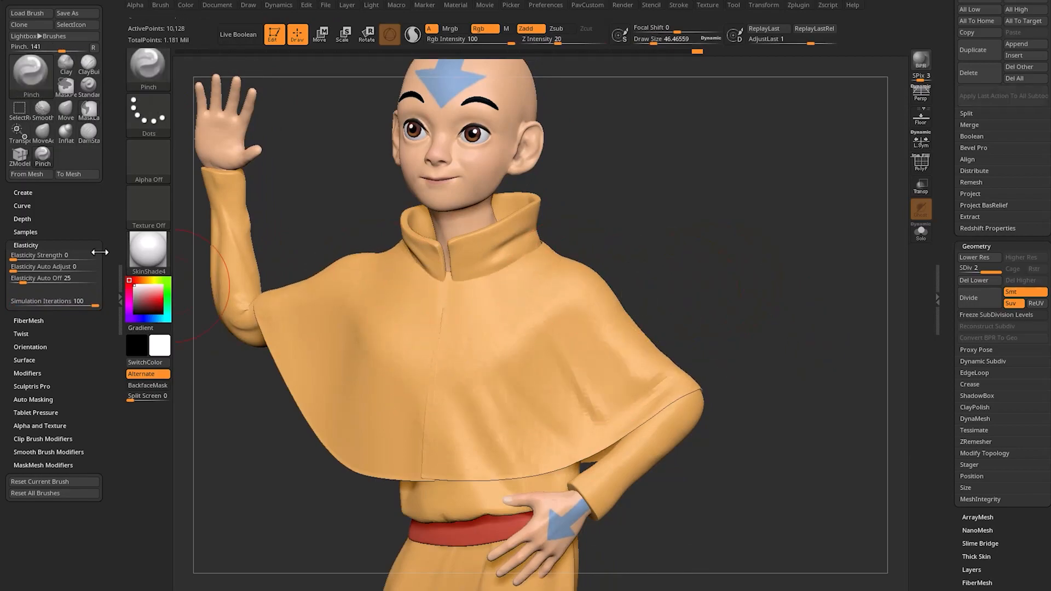
- Turn off Collision Volume and pinch the folds beside the bent arm at a draw size of about 46
{"action": "left_click_drag", "start_coordinate": [79, 208], "coordinate": [54, 445]}
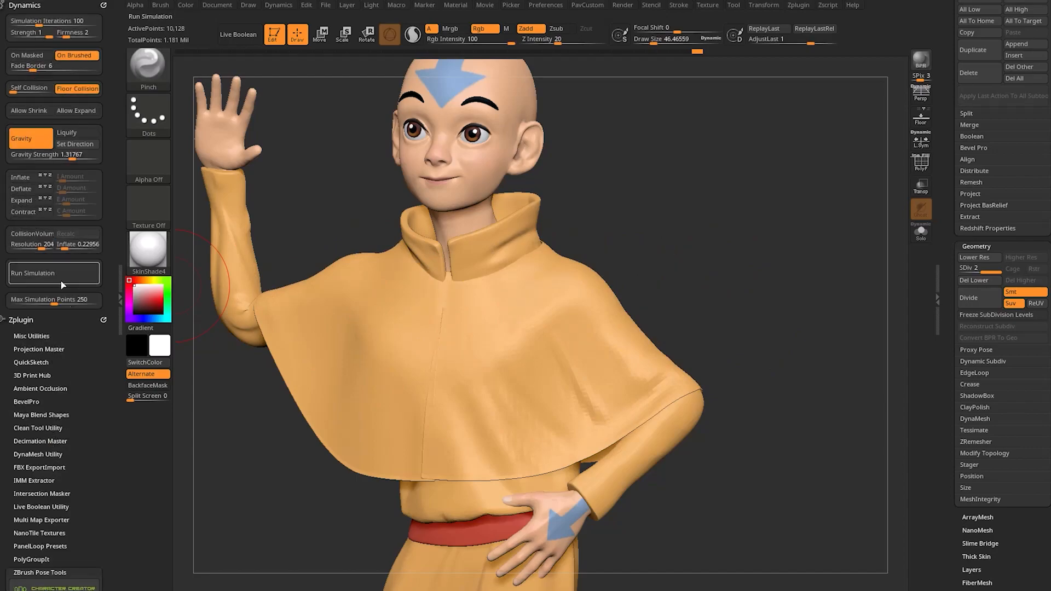
{"action": "scroll", "coordinate": [89, 275], "scroll_direction": "down", "scroll_amount": 5}
{"action": "mouse_move", "coordinate": [89, 275]}
{"action": "left_mouse_down"}
{"action": "mouse_move", "coordinate": [90, 176]}
{"action": "mouse_move", "coordinate": [89, 187]}
{"action": "left_mouse_up"}
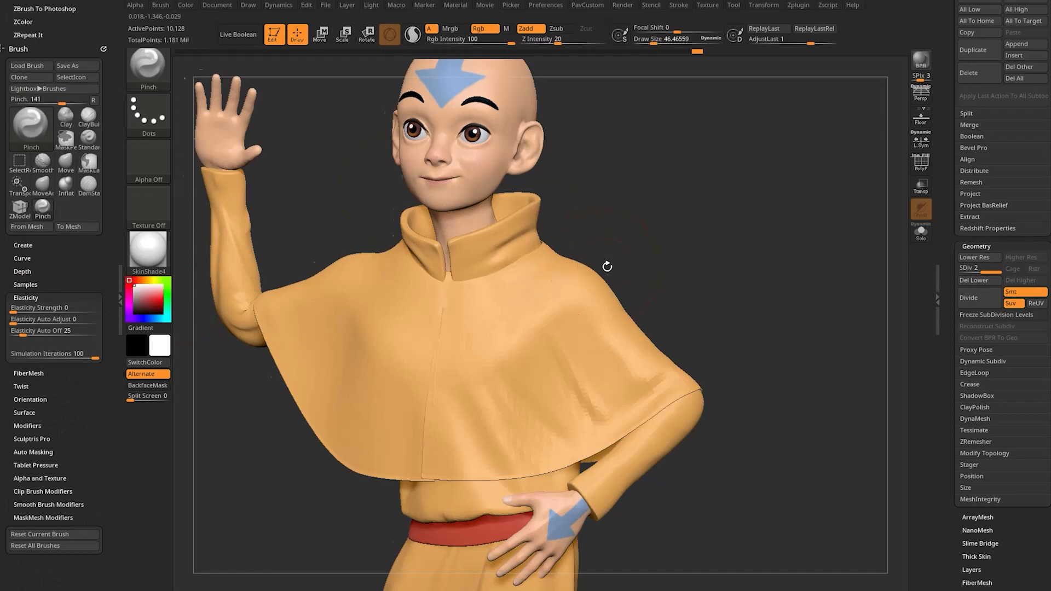
{"action": "left_click_drag", "start_coordinate": [605, 265], "coordinate": [629, 268]}
{"action": "left_click_drag", "start_coordinate": [573, 398], "coordinate": [649, 325]}
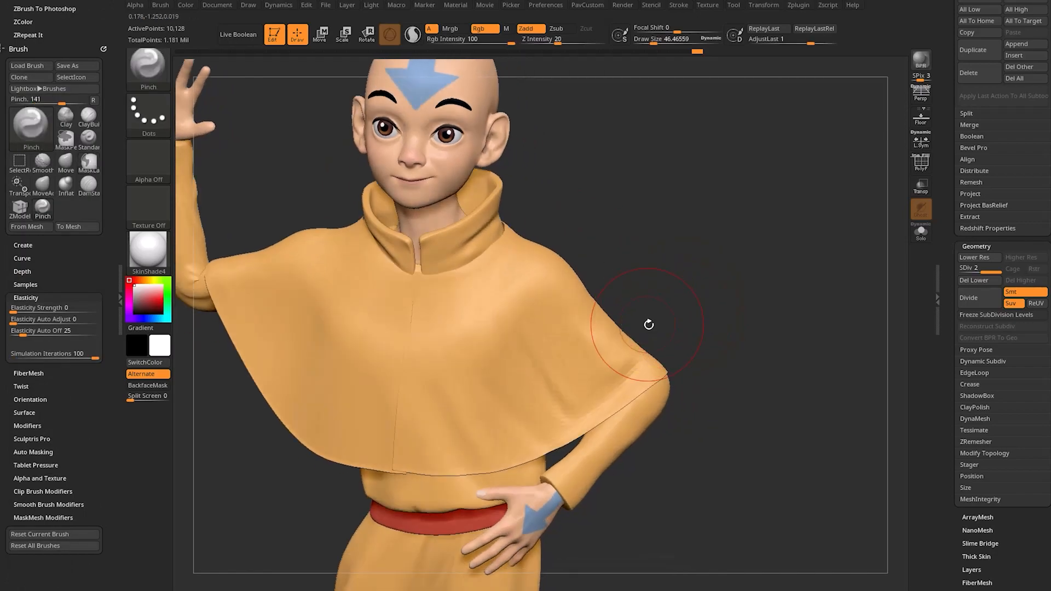
- Rework the cloak's front folds with the Standard brush at a draw size of about 15 and smooth them
{"action": "mouse_move", "coordinate": [667, 280]}
{"action": "left_mouse_down", "text": "alt"}
{"action": "mouse_move", "coordinate": [699, 282]}
{"action": "mouse_move", "coordinate": [709, 267]}
{"action": "mouse_move", "coordinate": [572, 373]}
{"action": "left_mouse_up", "text": "alt"}
{"action": "key", "text": "b"}
{"action": "key", "text": "s"}
{"action": "key", "text": "t"}
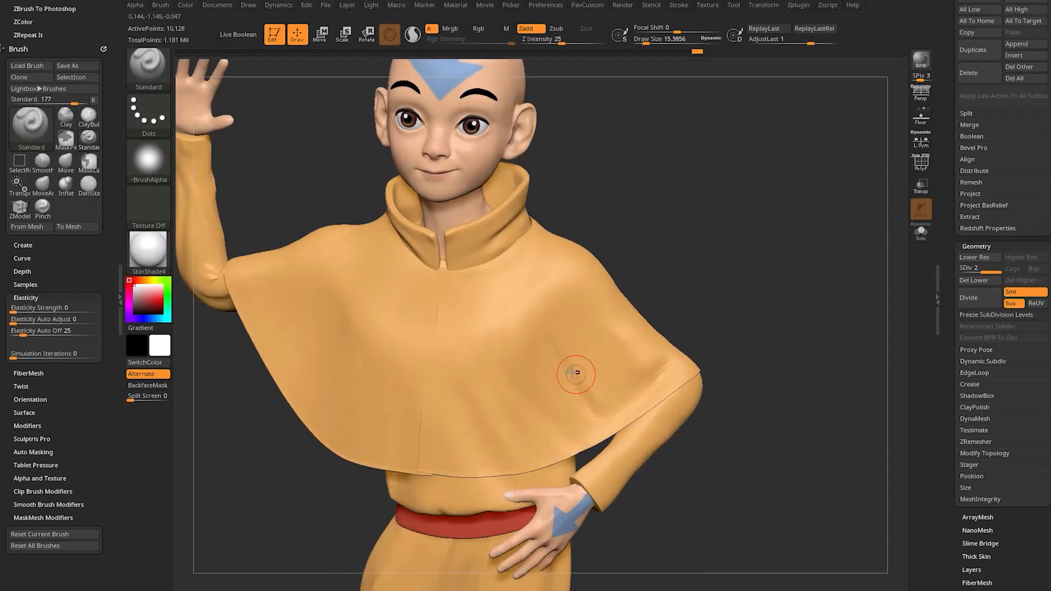
{"action": "mouse_move", "coordinate": [724, 321]}
{"action": "left_mouse_down"}
{"action": "mouse_move", "coordinate": [681, 314]}
{"action": "mouse_move", "coordinate": [656, 328]}
{"action": "left_mouse_up"}
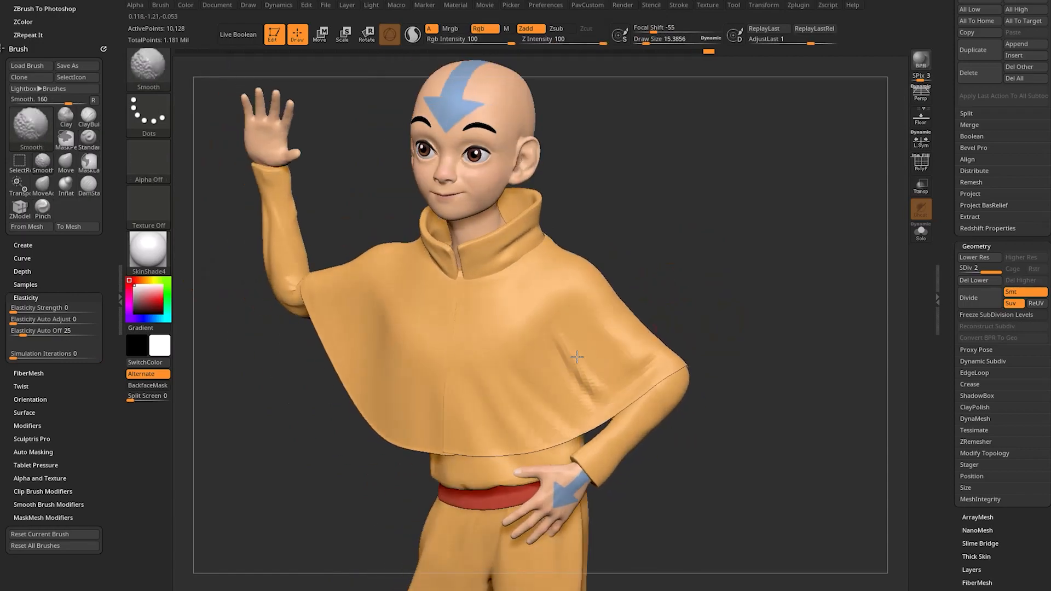
- Tighten the cloak's front folds with the Pinch brush at about 62, and touch them up with the Standard brush at about 19
{"action": "mouse_move", "coordinate": [678, 285]}
{"action": "left_mouse_down", "text": "alt"}
{"action": "mouse_move", "coordinate": [687, 268]}
{"action": "mouse_move", "coordinate": [664, 277]}
{"action": "left_mouse_up", "text": "alt"}
{"action": "key", "text": "b"}
{"action": "key", "text": "p"}
{"action": "key", "text": "i"}
{"action": "key", "text": "s"}
{"action": "mouse_move", "coordinate": [570, 370]}
{"action": "left_mouse_down"}
{"action": "mouse_move", "coordinate": [586, 369]}
{"action": "mouse_move", "coordinate": [596, 403]}
{"action": "left_mouse_up"}
{"action": "right_click_drag", "start_coordinate": [678, 301], "coordinate": [694, 300], "text": "ctrl"}
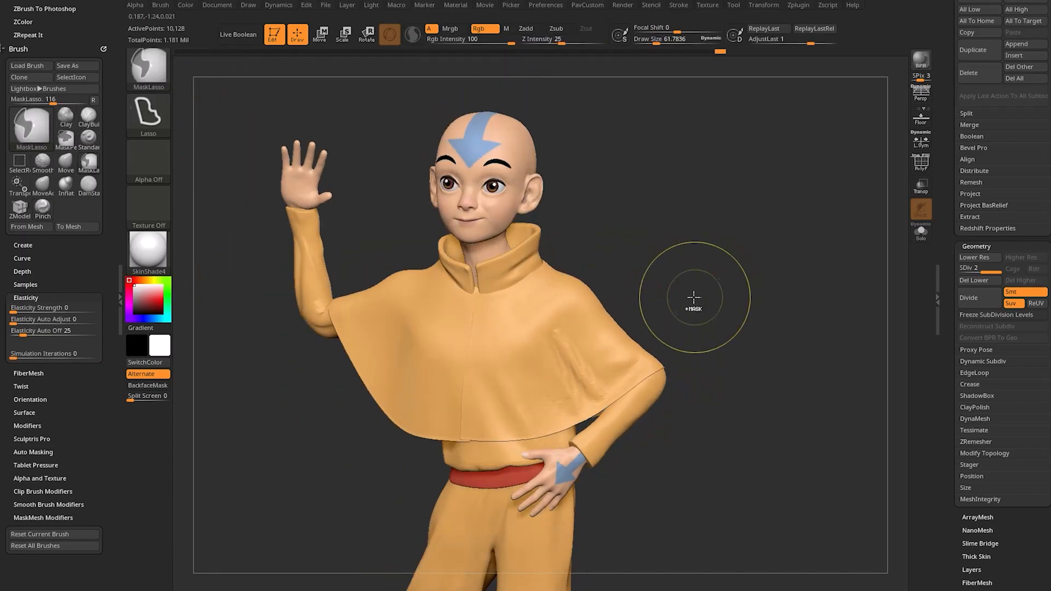
{"action": "key", "text": "s"}
{"action": "left_click_drag", "start_coordinate": [698, 315], "coordinate": [687, 315]}
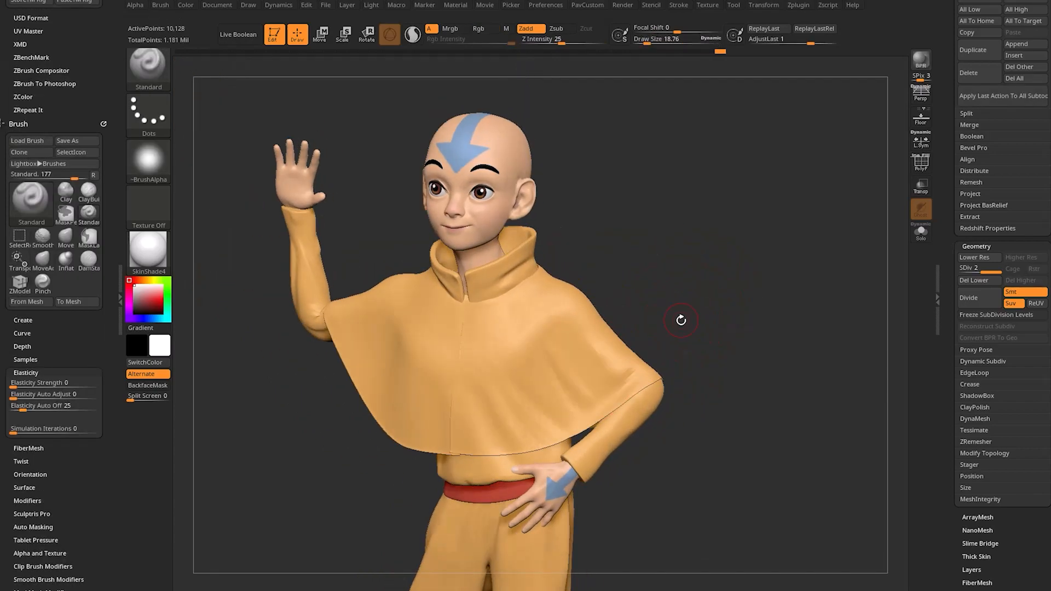
- Save the cloak changes to the current Wave pose record with all layers included
{"action": "left_click", "coordinate": [985, 291]}
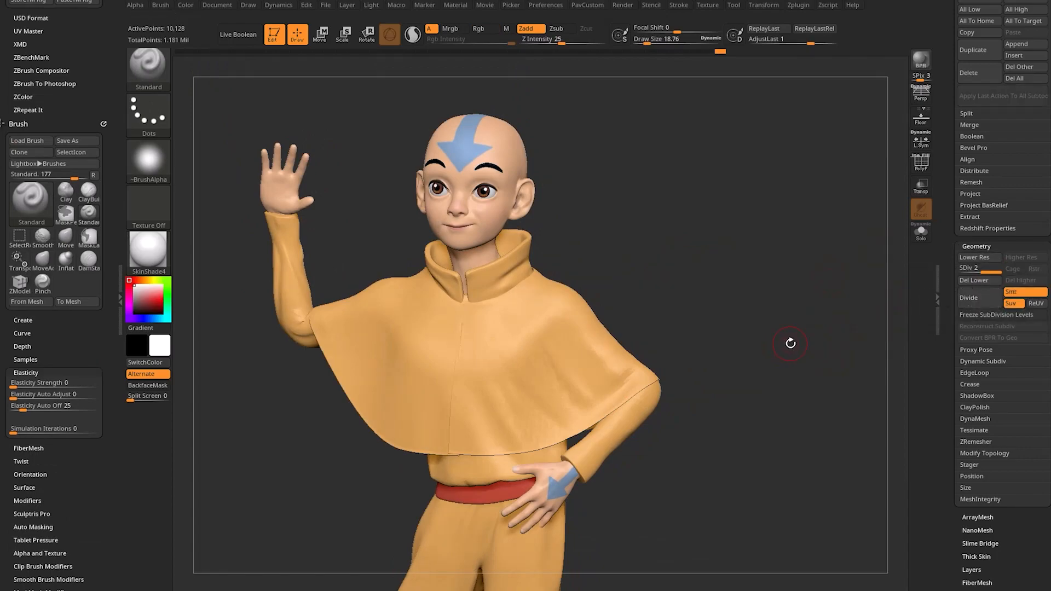
{"action": "scroll", "coordinate": [78, 98], "scroll_direction": "up", "scroll_amount": 15}
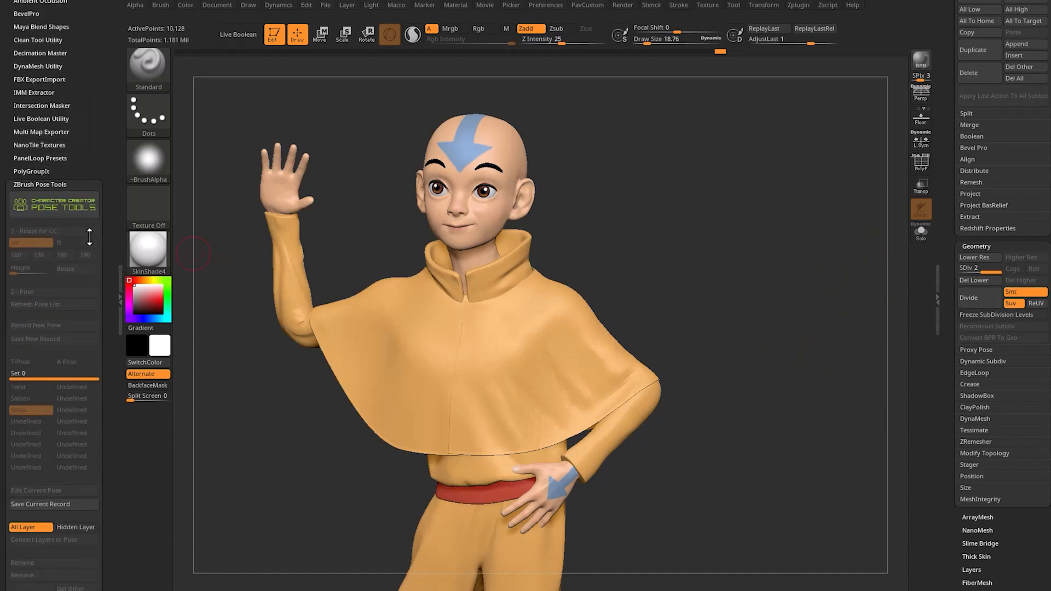
{"action": "scroll", "coordinate": [75, 112], "scroll_direction": "down", "scroll_amount": 3}
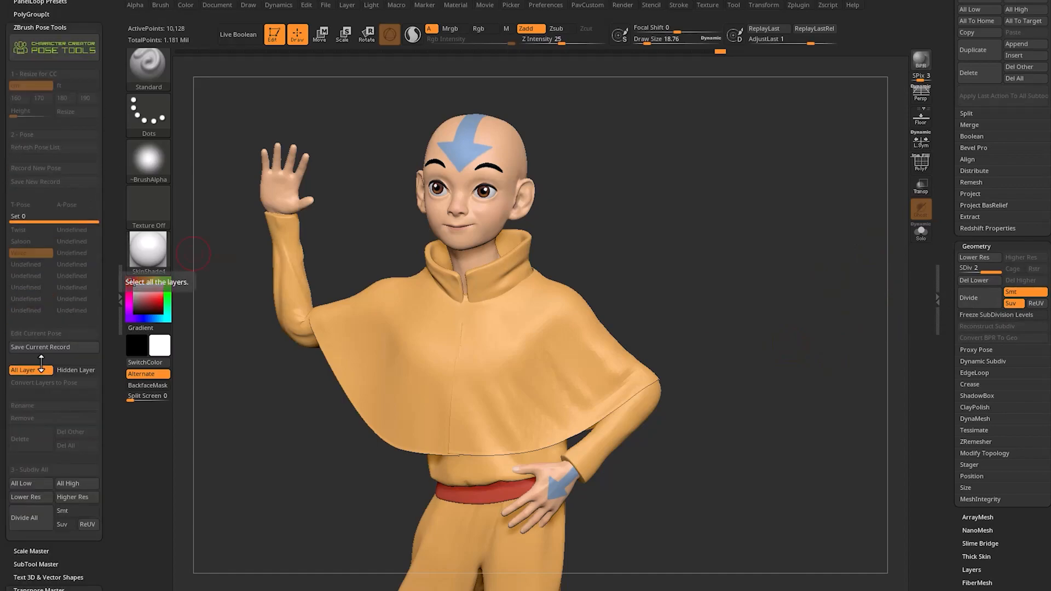
{"action": "left_click", "coordinate": [55, 346]}
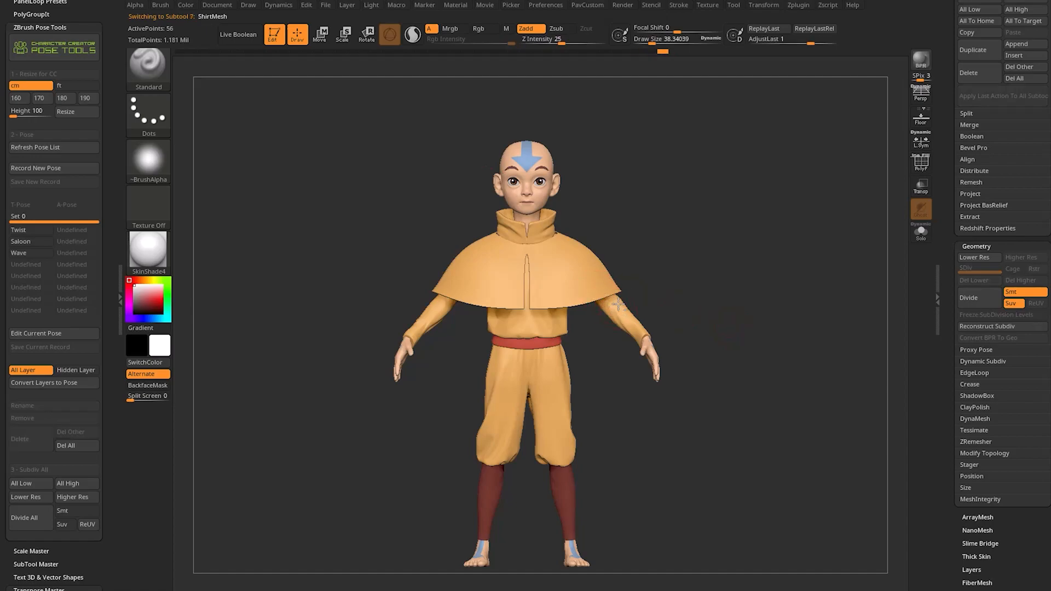
- Divide the ClothCloak subtool to subdivision level 3 in the default pose and apply the Wave pose
{"action": "left_click_drag", "start_coordinate": [756, 267], "coordinate": [728, 270]}
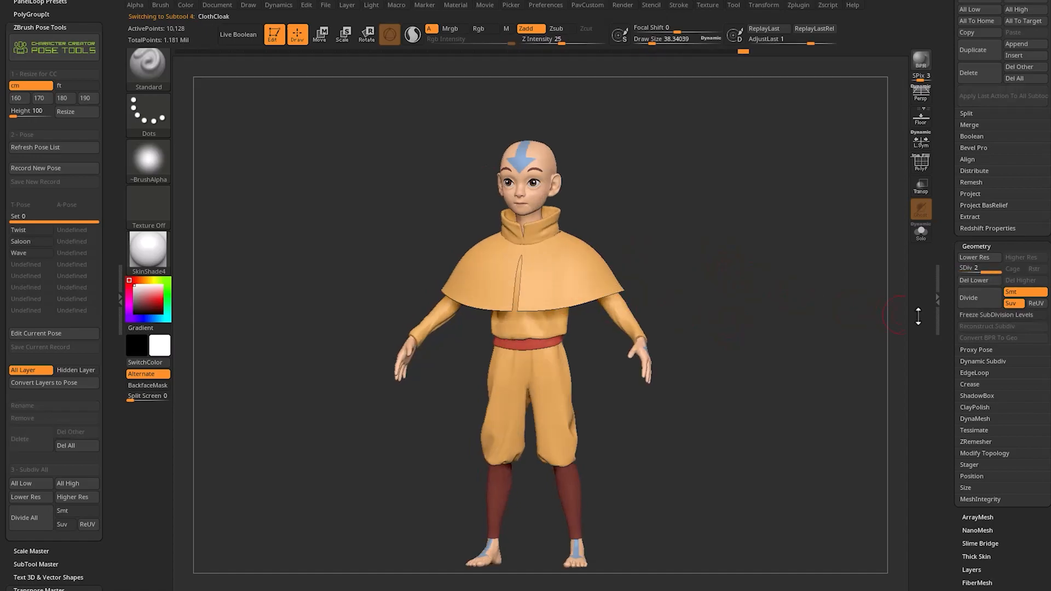
{"action": "left_click_drag", "start_coordinate": [726, 372], "coordinate": [781, 303]}
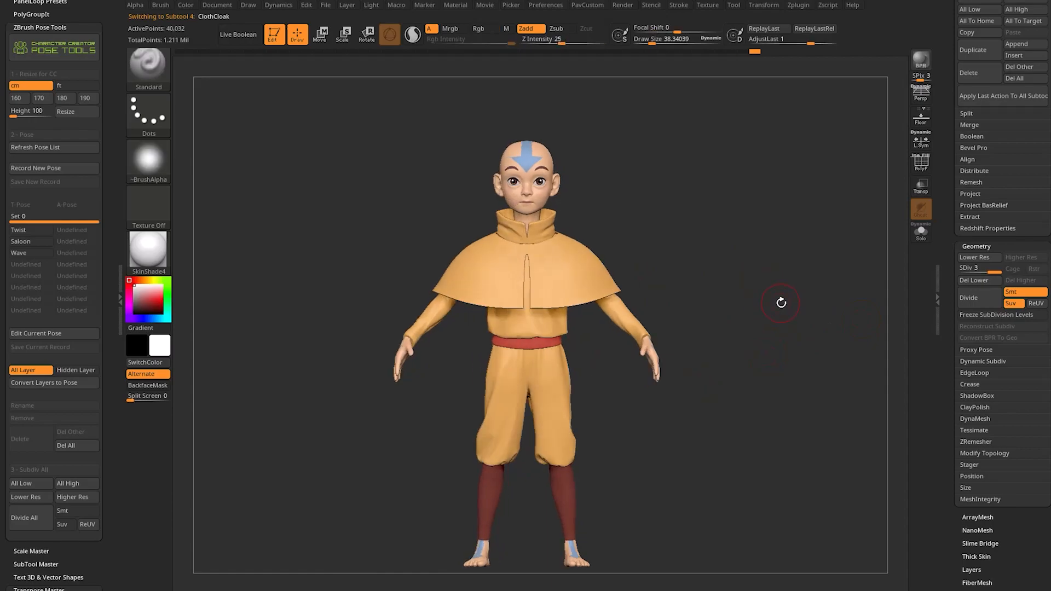
{"action": "left_click", "coordinate": [53, 247]}
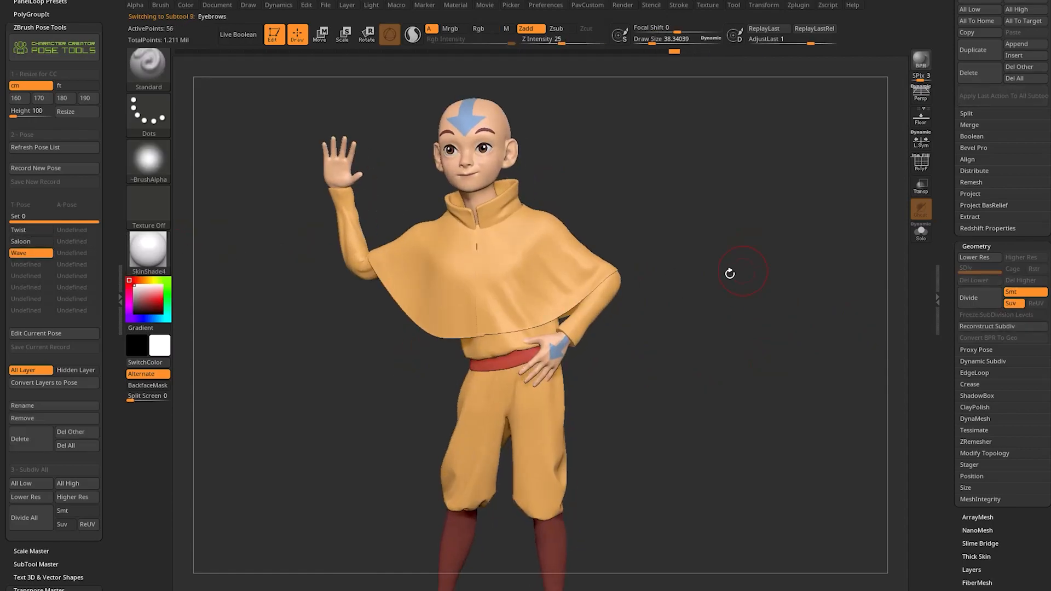
- Edit the Wave pose to refine the cloak's front folds with the Standard brush at about 14 to 22, and save the record
{"action": "key", "text": "s"}
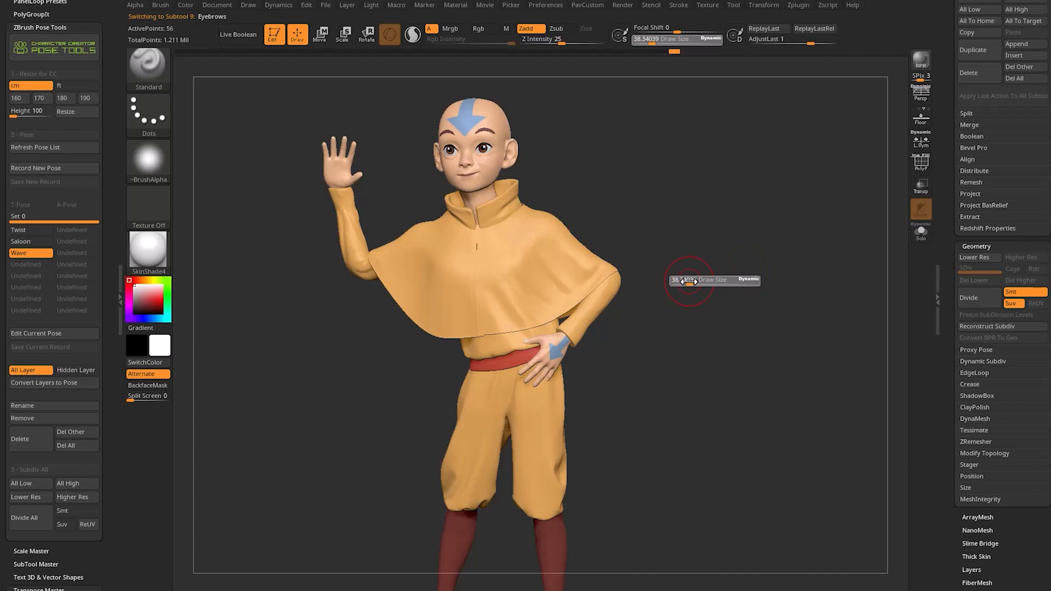
{"action": "left_click", "coordinate": [59, 334]}
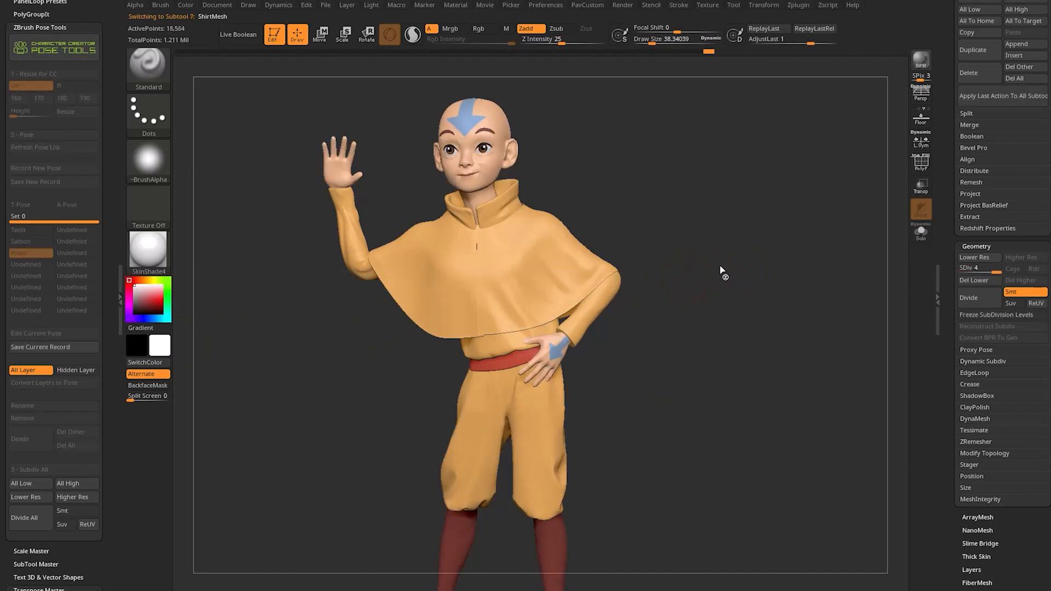
{"action": "left_click_drag", "start_coordinate": [676, 253], "coordinate": [695, 295], "text": "alt"}
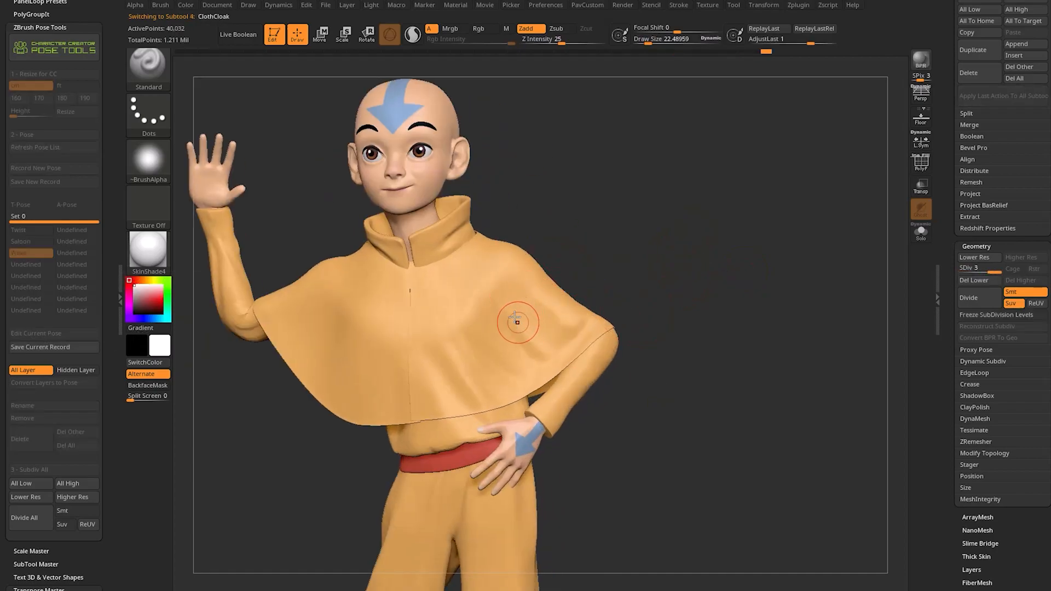
{"action": "left_click_drag", "start_coordinate": [612, 265], "coordinate": [591, 290]}
{"action": "key", "text": "bracketleft"}
{"action": "left_click_drag", "start_coordinate": [528, 330], "coordinate": [515, 303], "text": "alt"}
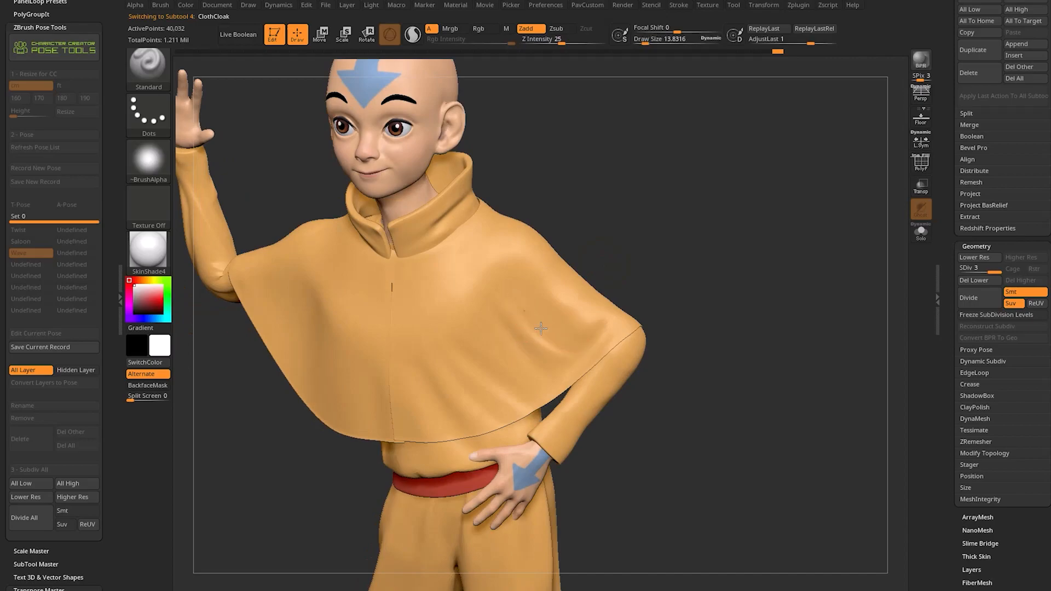
{"action": "left_click_drag", "start_coordinate": [723, 277], "coordinate": [744, 296], "text": "alt"}
{"action": "left_click", "coordinate": [47, 350]}
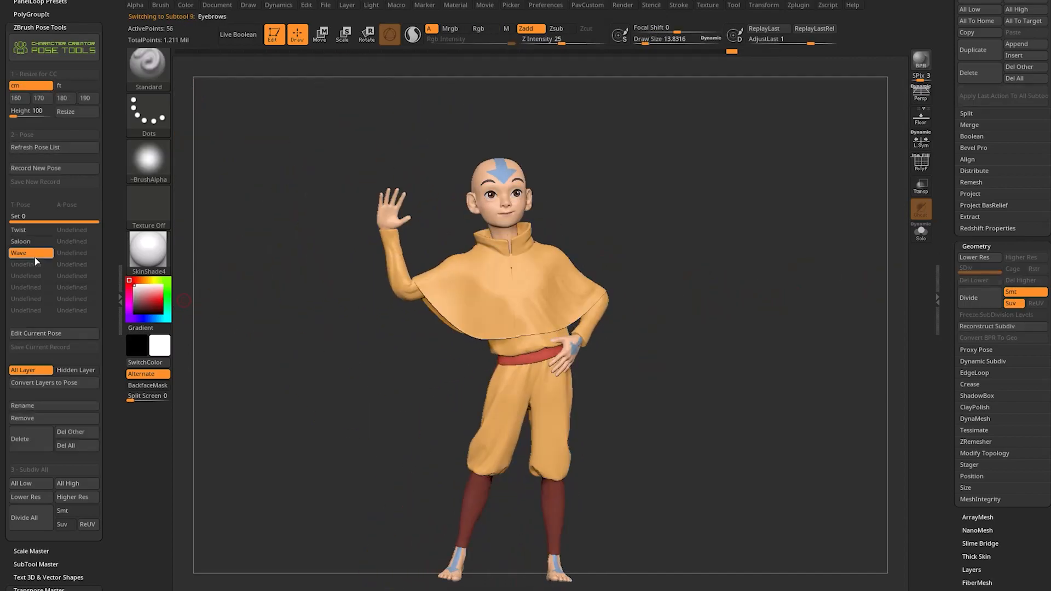
- Turn off the Wave pose and view the character in its default pose from the front
{"action": "key", "text": "s"}
{"action": "left_click", "coordinate": [668, 249]}
{"action": "left_click_drag", "start_coordinate": [663, 245], "coordinate": [655, 245]}
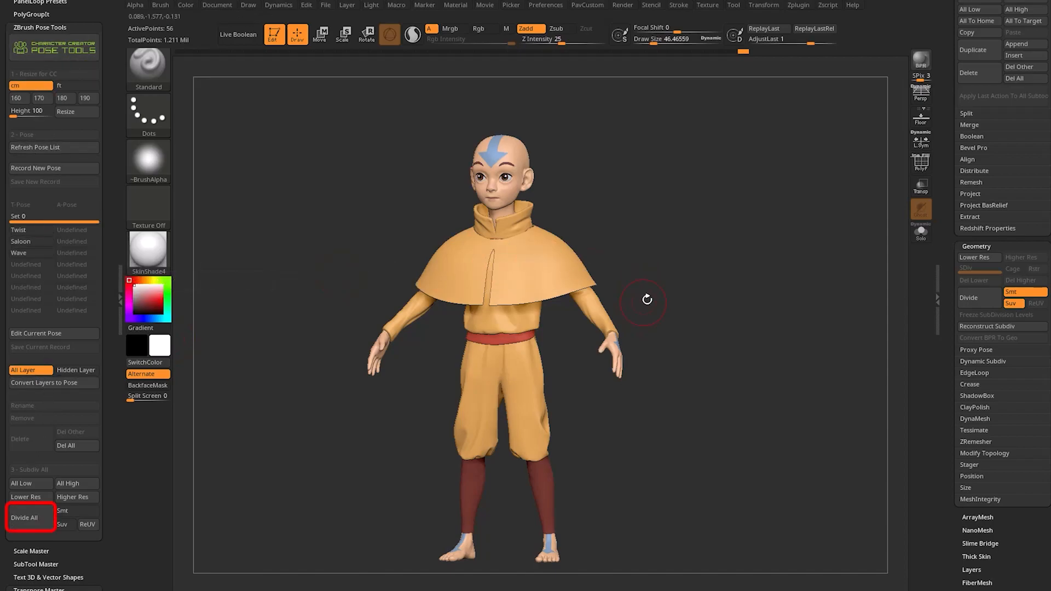
{"action": "left_click_drag", "start_coordinate": [645, 297], "coordinate": [499, 303]}
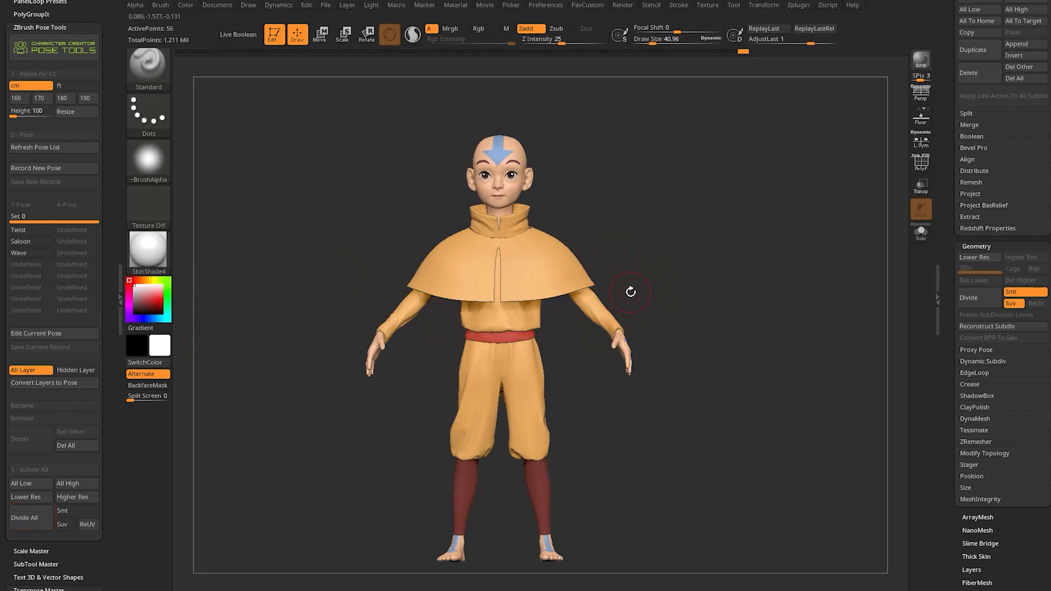
{"action": "mouse_move", "coordinate": [621, 253]}
{"action": "left_mouse_down"}
{"action": "mouse_move", "coordinate": [665, 255]}
{"action": "mouse_move", "coordinate": [623, 270]}
{"action": "left_mouse_up"}
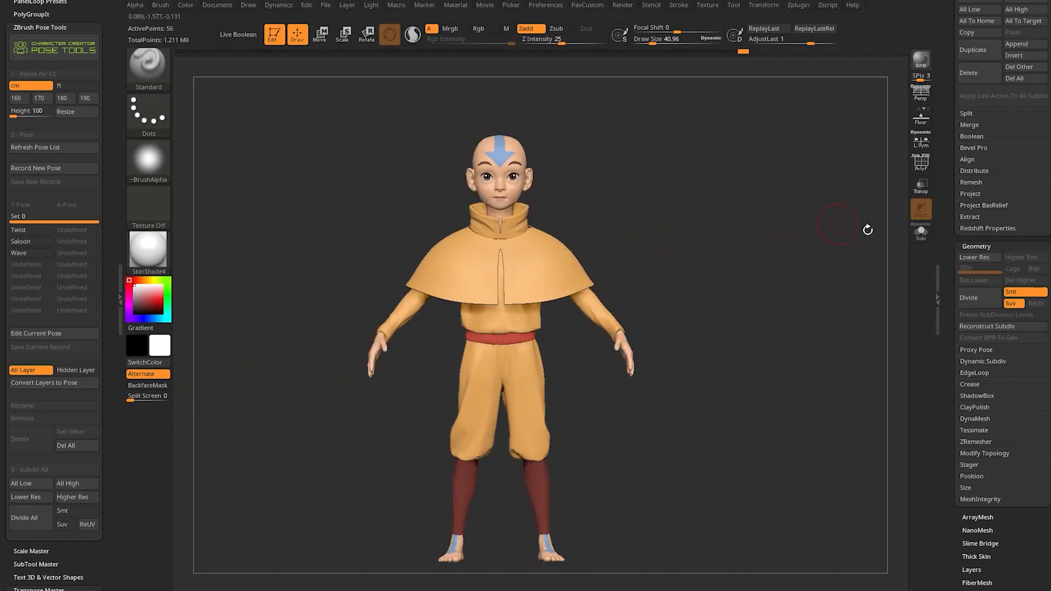
- Switch all subtools to their lowest and highest subdivision levels, including stepping them one level down and back up
{"action": "left_click_drag", "start_coordinate": [665, 315], "coordinate": [694, 301]}
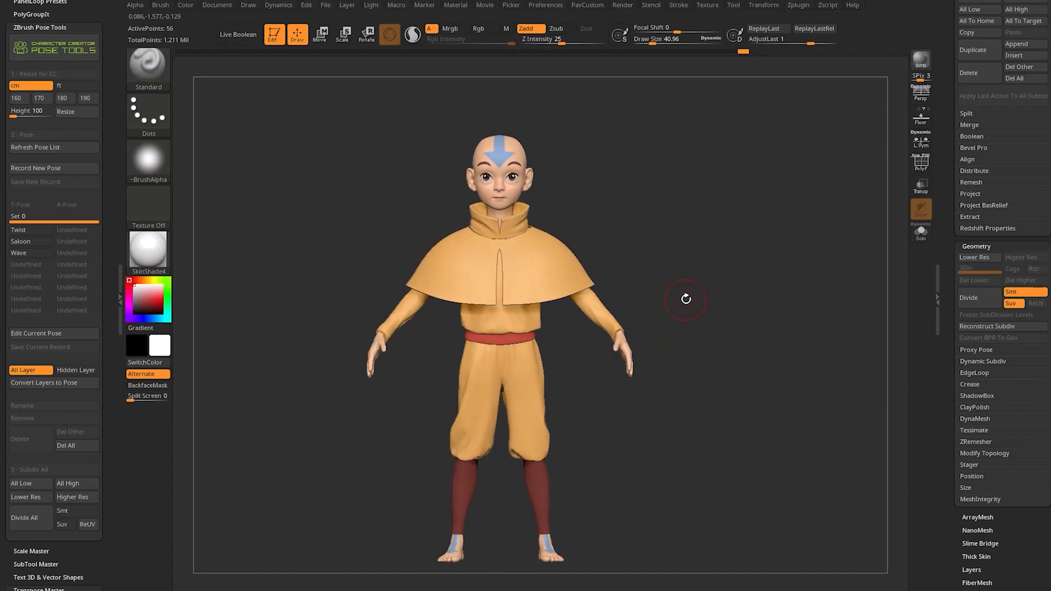
{"action": "left_click", "coordinate": [26, 486]}
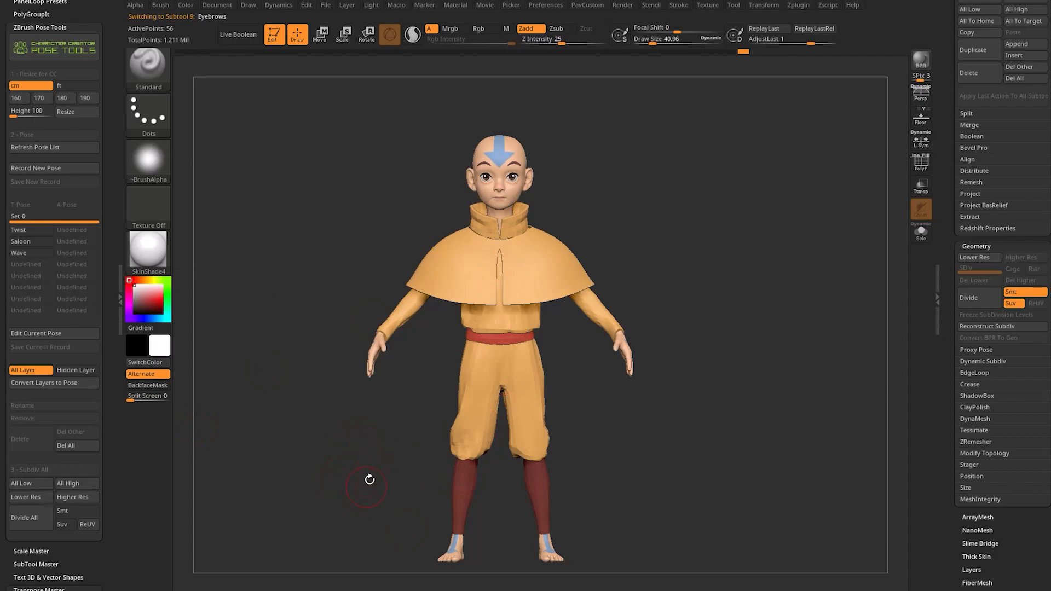
{"action": "left_click", "coordinate": [76, 483]}
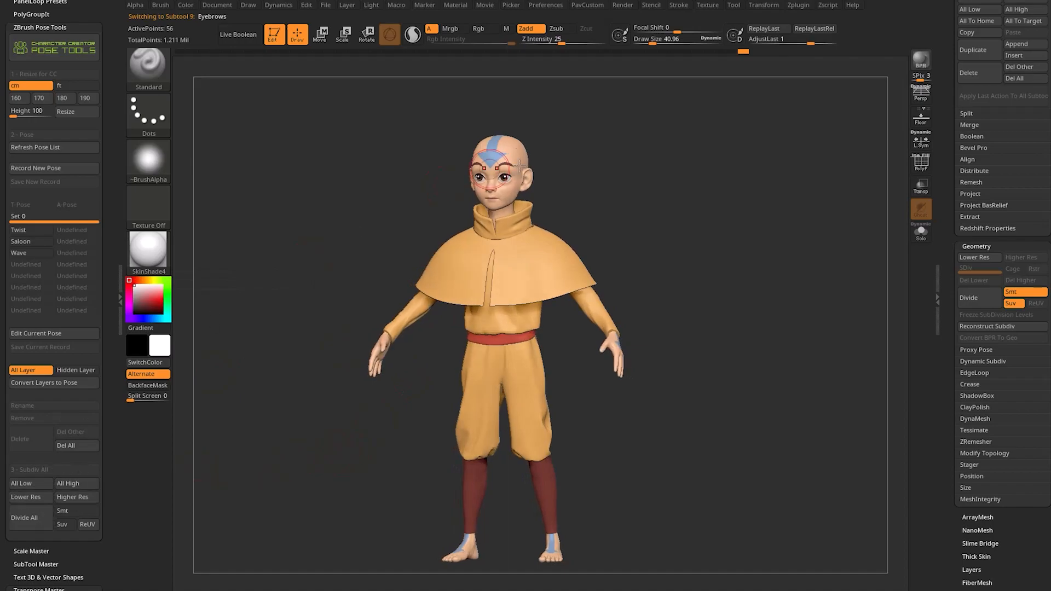
{"action": "left_click", "coordinate": [32, 497]}
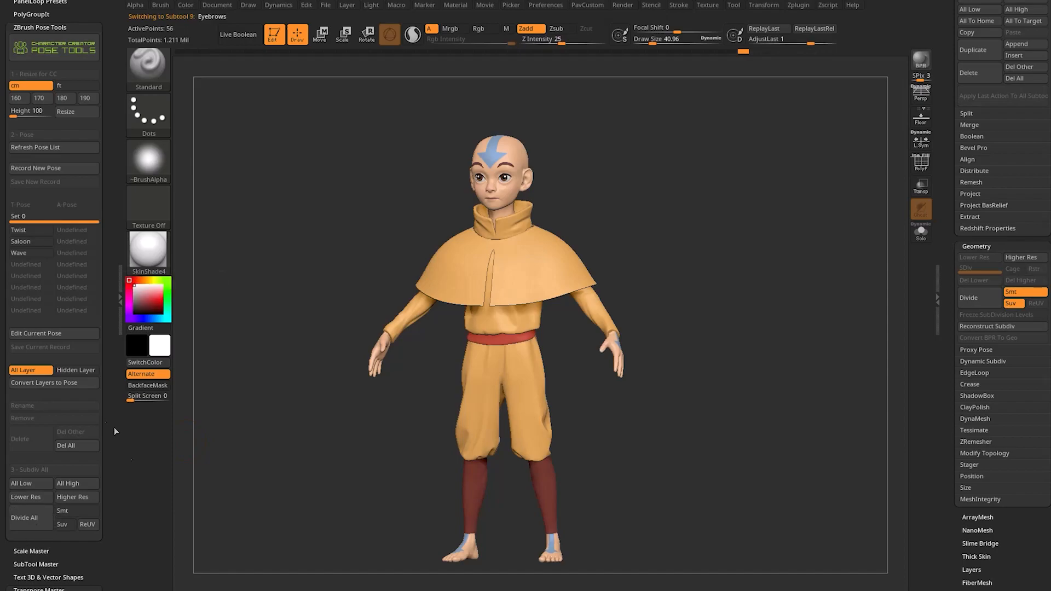
{"action": "left_click", "coordinate": [74, 496]}
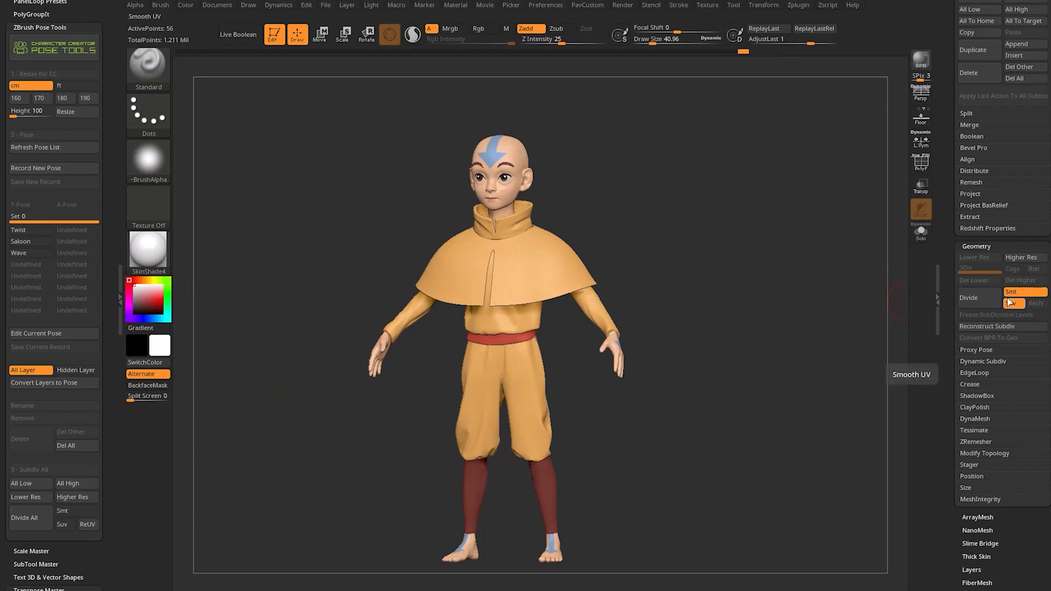
- Expand the subtool's layers, apply the Wave pose and remove it from the pose list
{"action": "key", "text": "ctrl"}
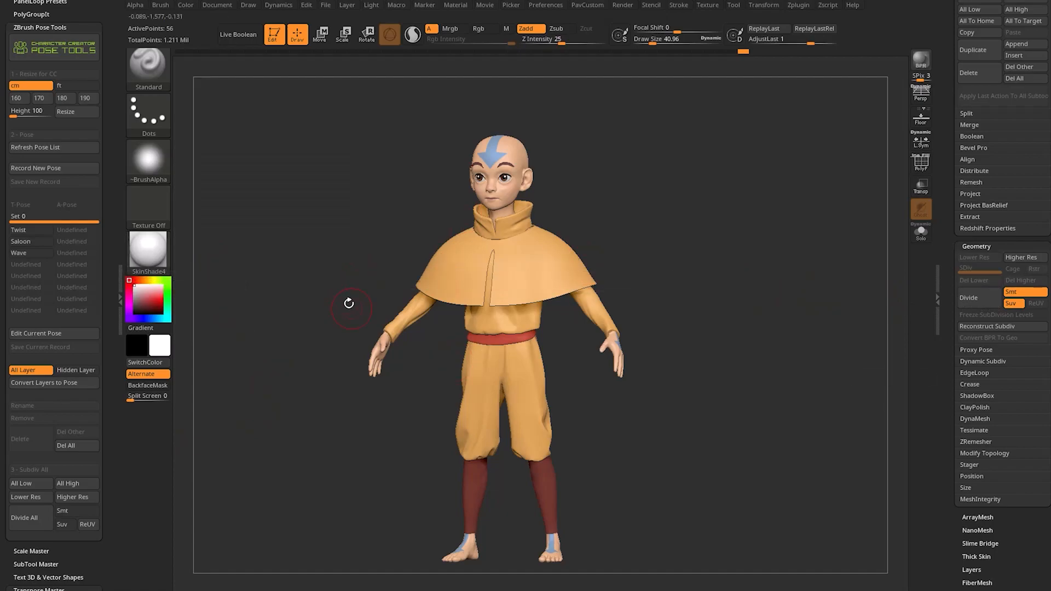
{"action": "left_click_drag", "start_coordinate": [349, 304], "coordinate": [350, 285]}
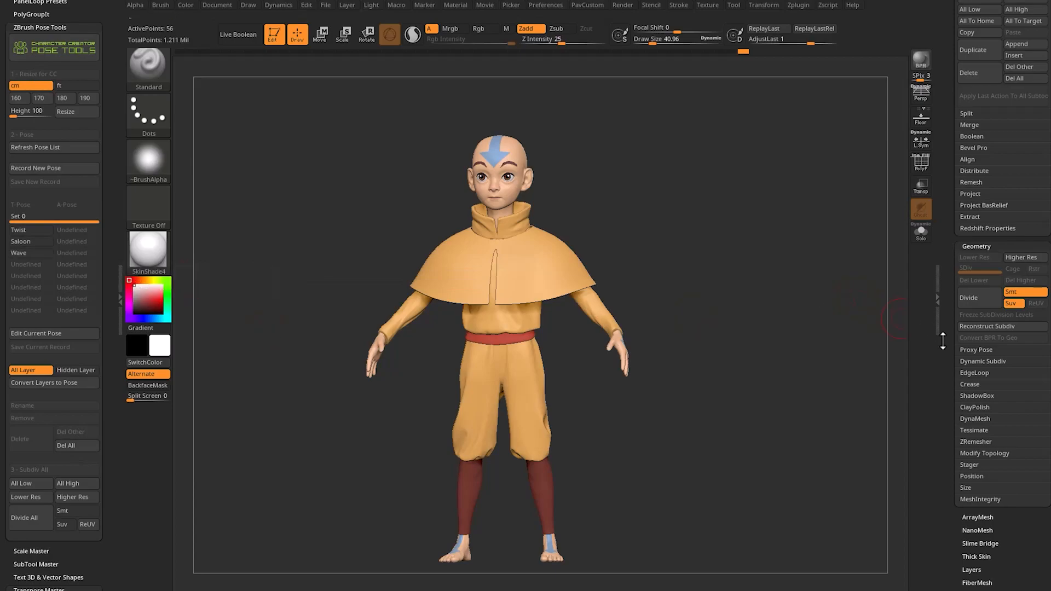
{"action": "left_click_drag", "start_coordinate": [942, 340], "coordinate": [965, 172]}
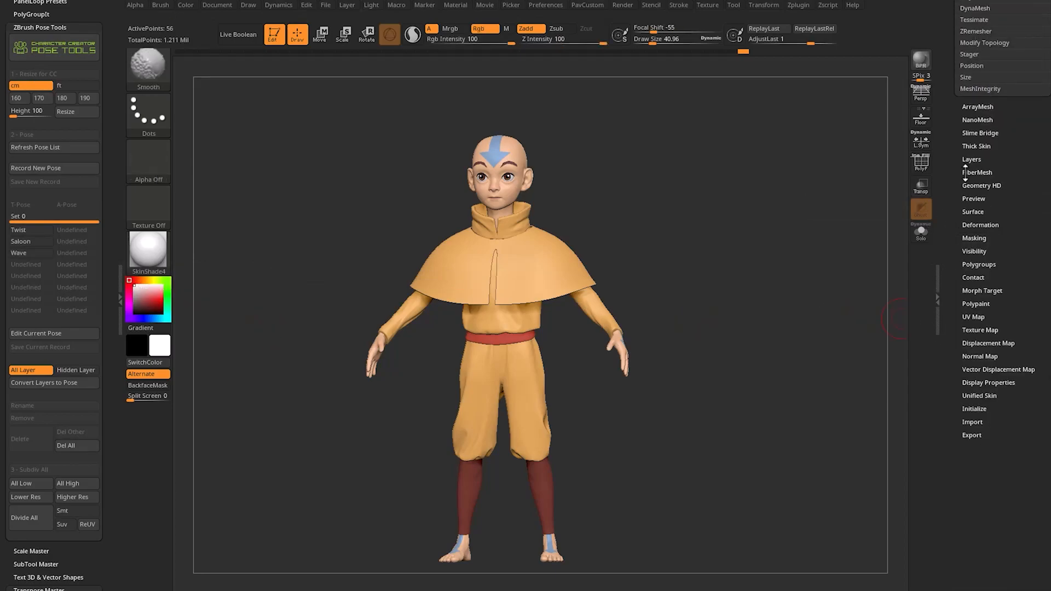
{"action": "left_click", "coordinate": [970, 159]}
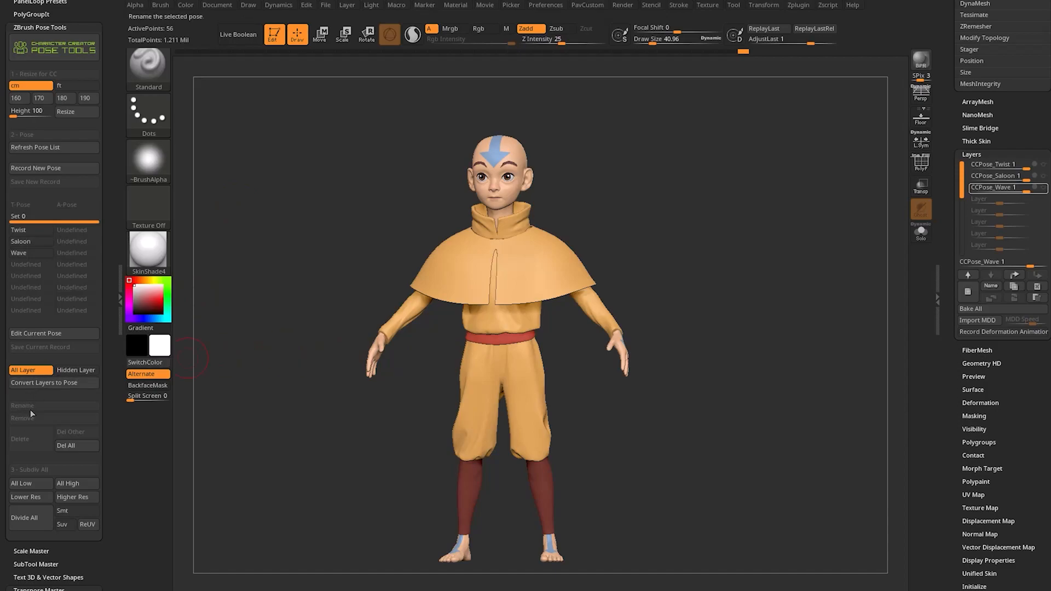
{"action": "left_click", "coordinate": [27, 253]}
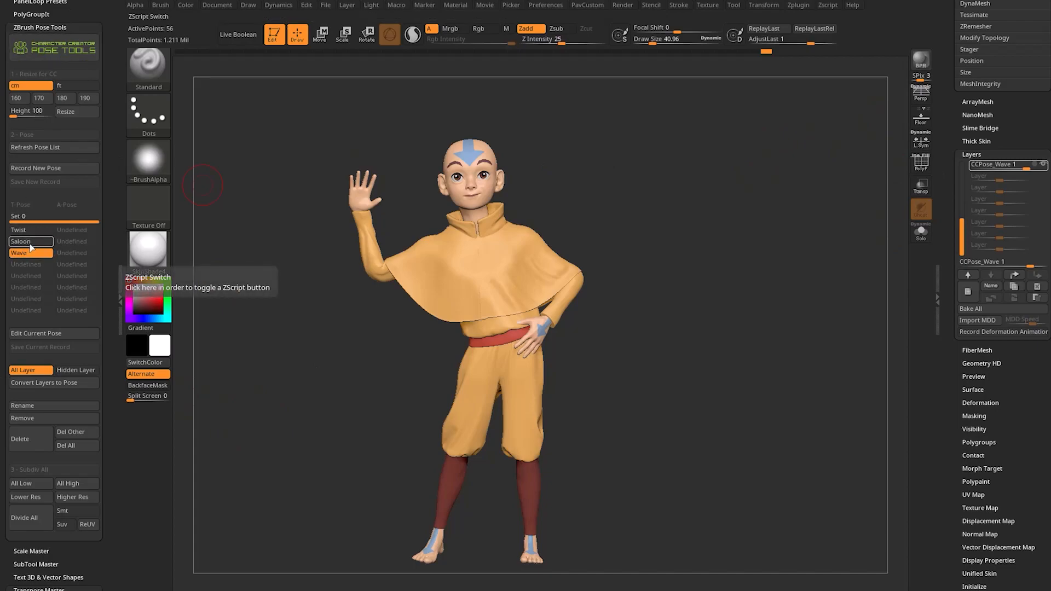
{"action": "left_click", "coordinate": [31, 419]}
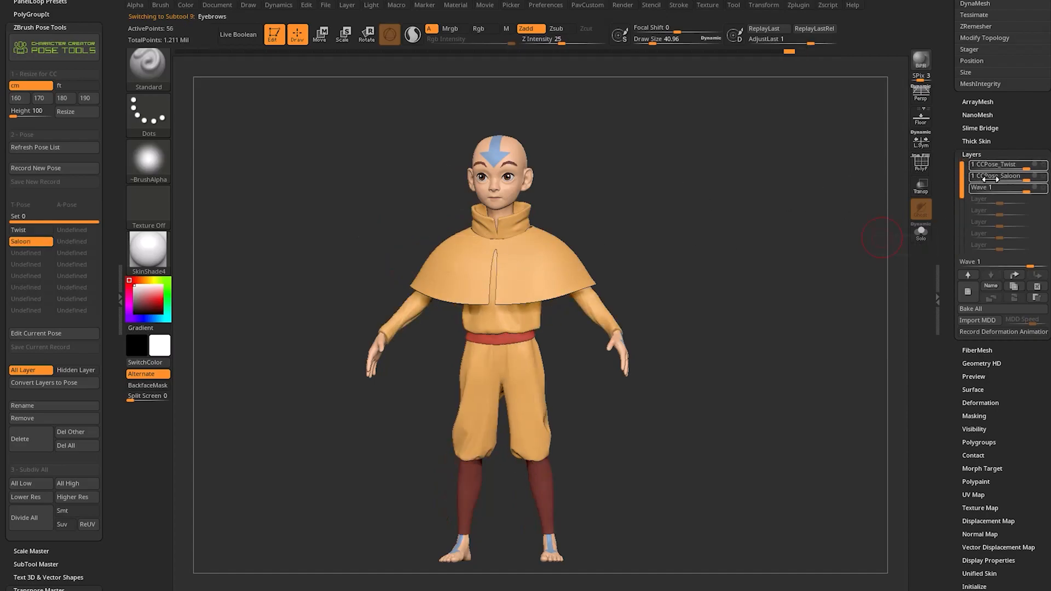
- Convert the leftover Wave layers back into a pose and delete that pose
{"action": "left_click_drag", "start_coordinate": [816, 206], "coordinate": [765, 215]}
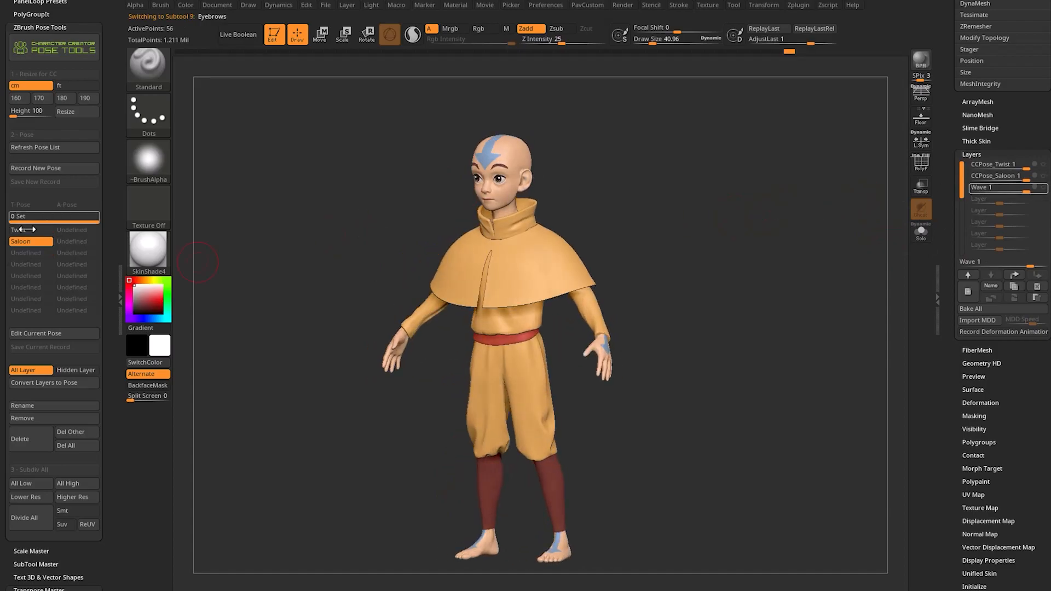
{"action": "left_click_drag", "start_coordinate": [753, 258], "coordinate": [768, 252], "text": "shift"}
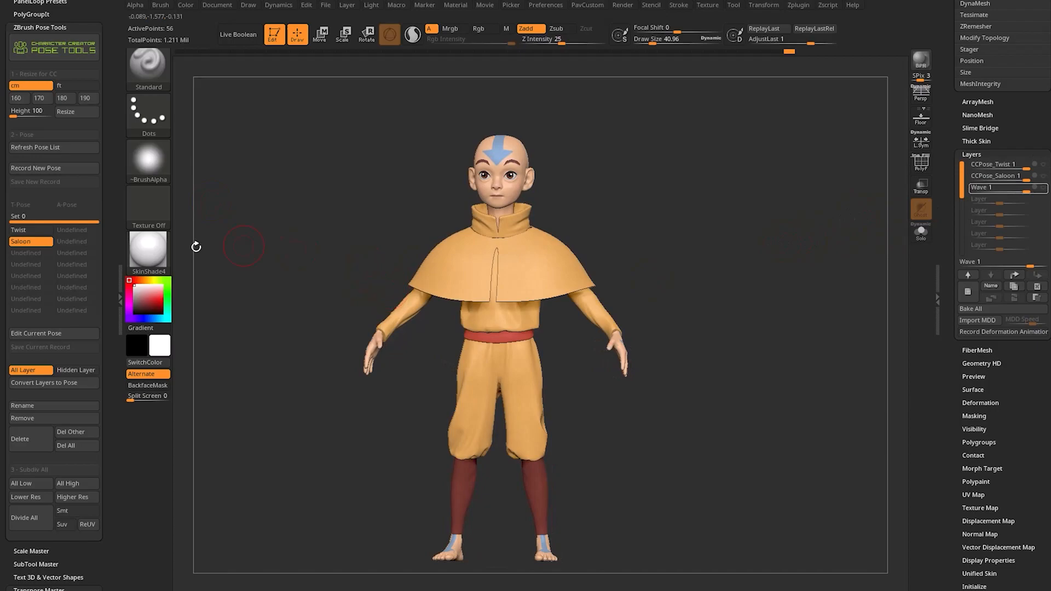
{"action": "left_click", "coordinate": [60, 383]}
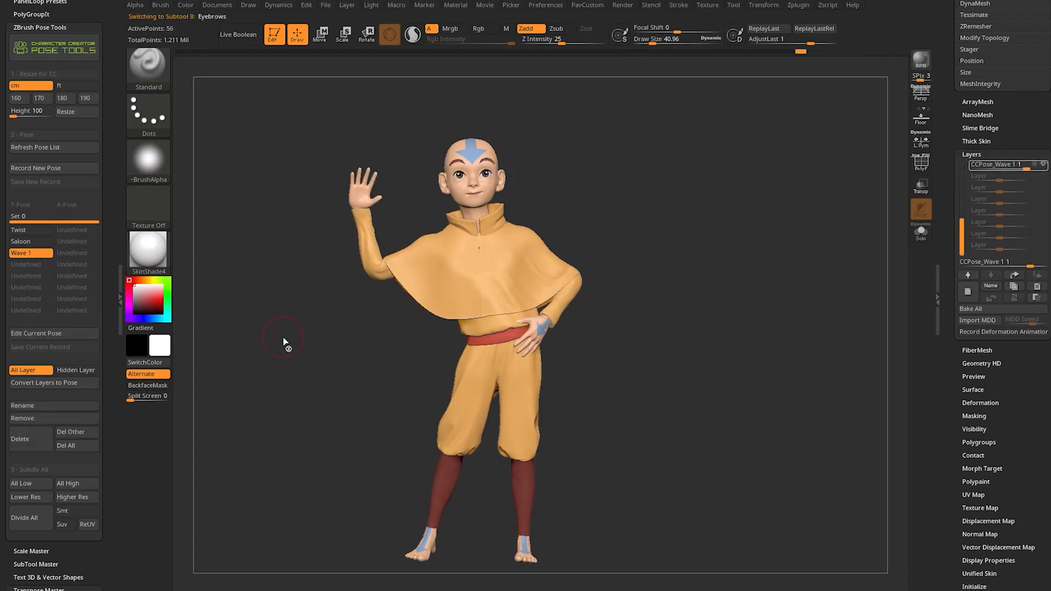
{"action": "left_click", "coordinate": [33, 439]}
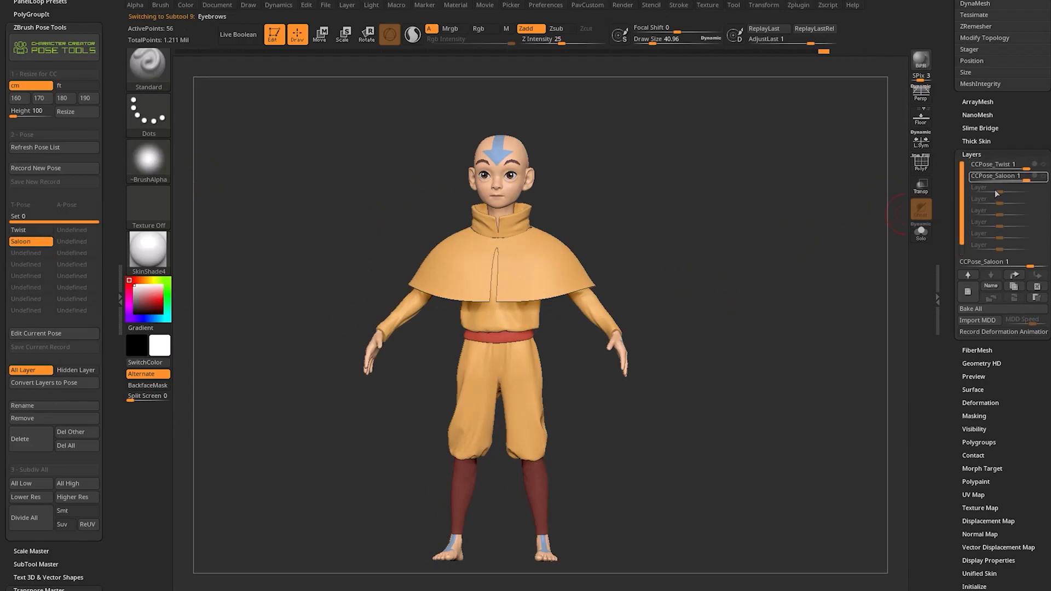
- Make ClothCloak the active subtool, framed in a close-up of the upper body
{"action": "mouse_move", "coordinate": [785, 221]}
{"action": "left_mouse_down"}
{"action": "mouse_move", "coordinate": [960, 218]}
{"action": "mouse_move", "coordinate": [991, 197]}
{"action": "mouse_move", "coordinate": [767, 224]}
{"action": "left_mouse_up"}
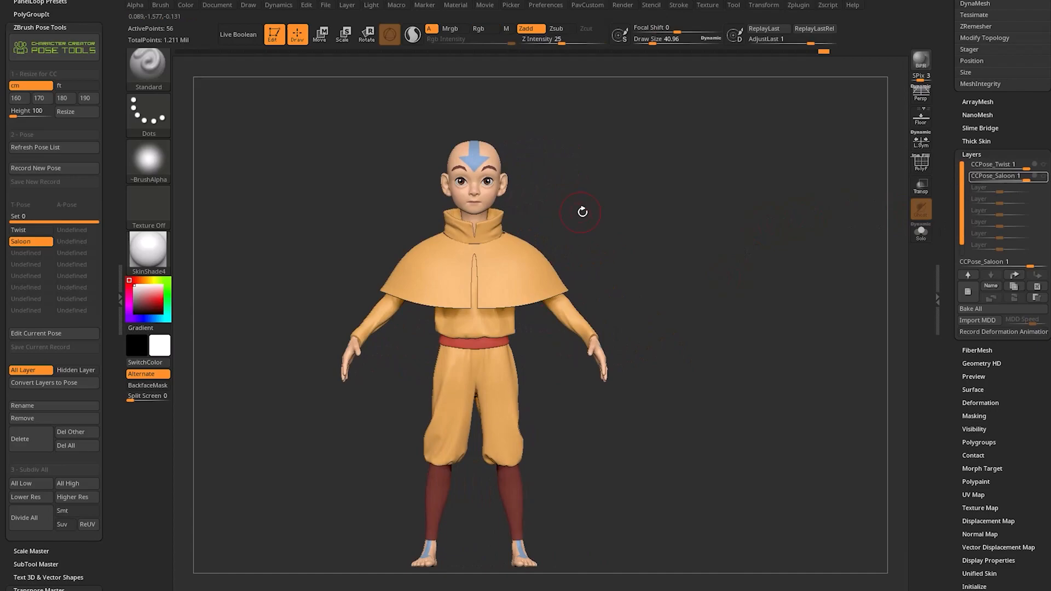
{"action": "key", "text": "s"}
{"action": "mouse_move", "coordinate": [650, 252]}
{"action": "left_mouse_down"}
{"action": "mouse_move", "coordinate": [627, 259]}
{"action": "mouse_move", "coordinate": [646, 258]}
{"action": "left_mouse_up"}
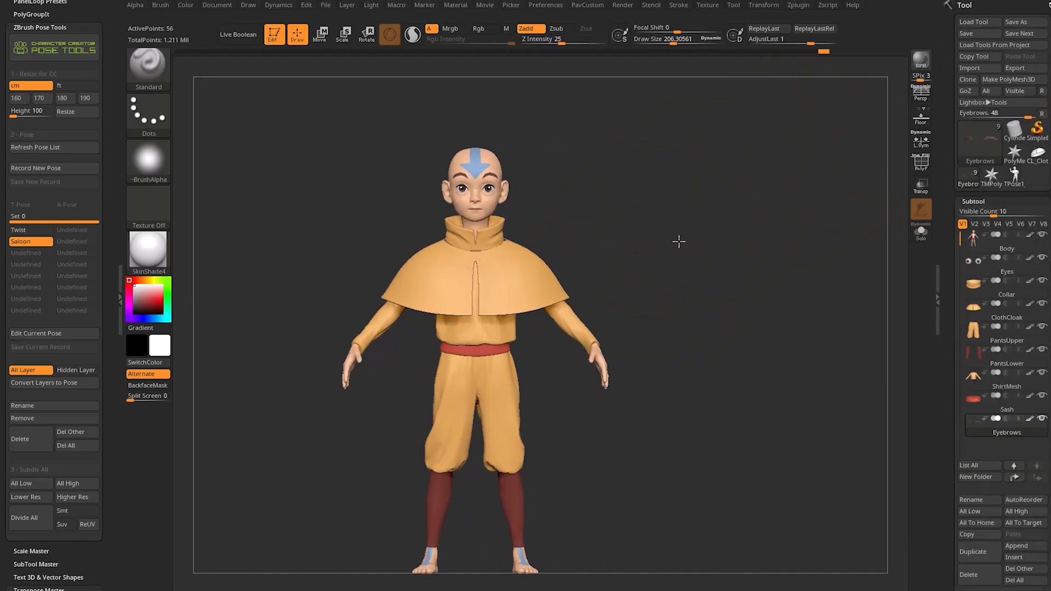
{"action": "key", "text": "s"}
{"action": "mouse_move", "coordinate": [678, 239]}
{"action": "left_mouse_down", "text": "alt"}
{"action": "mouse_move", "coordinate": [692, 260]}
{"action": "mouse_move", "coordinate": [664, 262]}
{"action": "left_mouse_up", "text": "alt"}
{"action": "left_click_drag", "start_coordinate": [665, 268], "coordinate": [626, 300]}
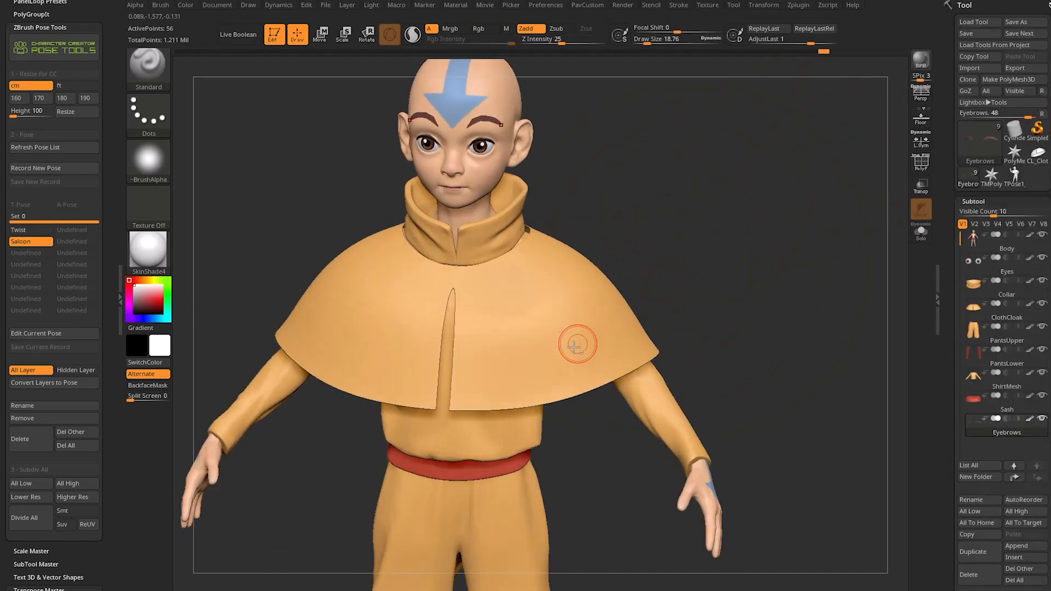
{"action": "left_click", "coordinate": [538, 319], "text": "alt"}
{"action": "left_click_drag", "start_coordinate": [665, 233], "coordinate": [696, 256], "text": "alt"}
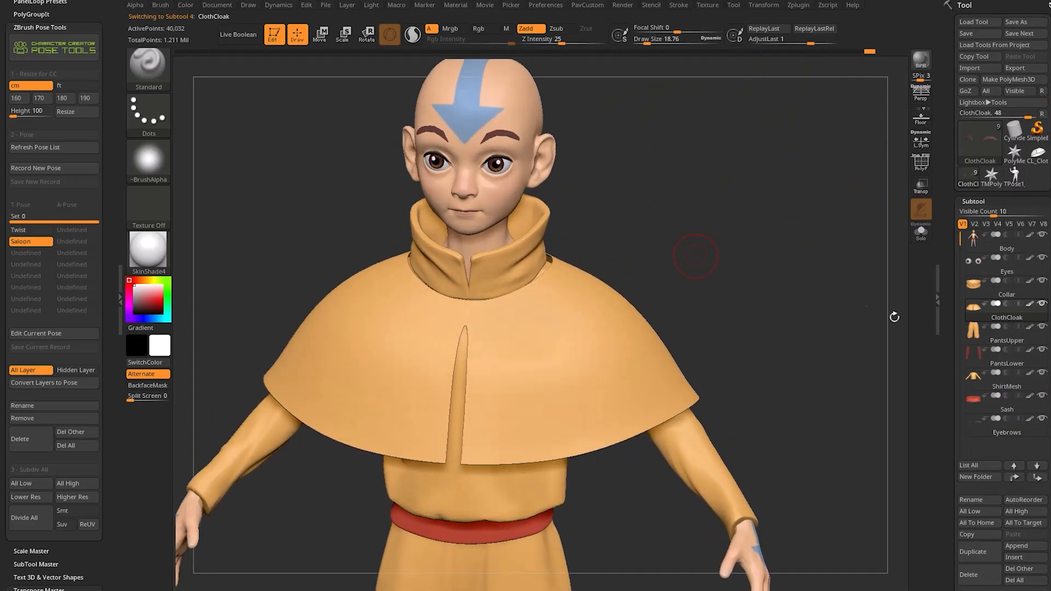
{"action": "left_click_drag", "start_coordinate": [894, 317], "coordinate": [877, 292], "text": "alt"}
- Add UV-based surface noise to ClothCloak using the Weave pattern from NoisePlug
{"action": "left_click_drag", "start_coordinate": [946, 279], "coordinate": [947, 169]}
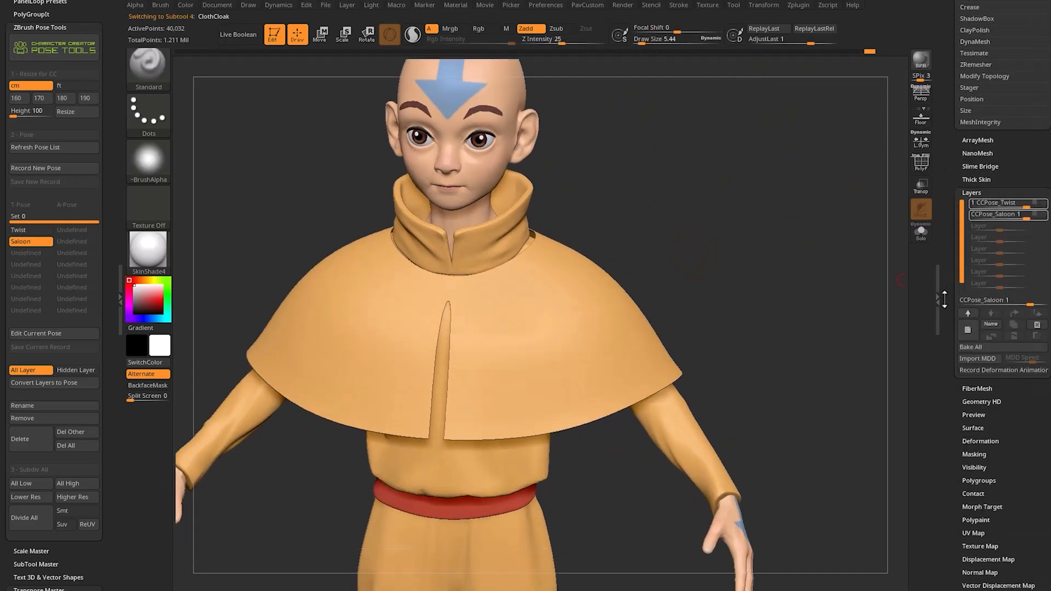
{"action": "left_click_drag", "start_coordinate": [942, 310], "coordinate": [961, 250]}
{"action": "key", "text": "shift"}
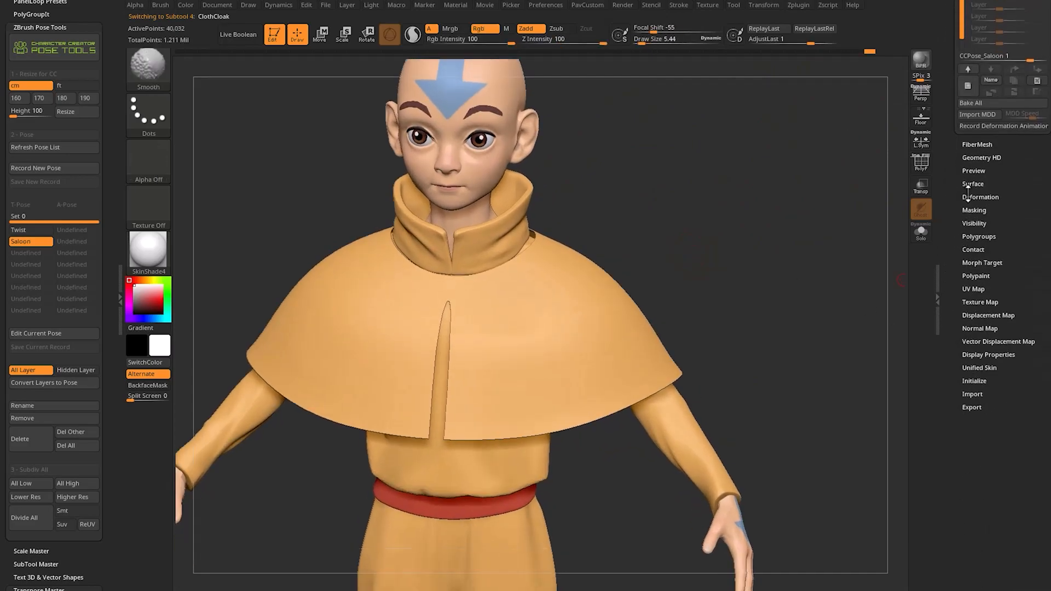
{"action": "left_click", "coordinate": [973, 184]}
{"action": "left_click", "coordinate": [985, 241]}
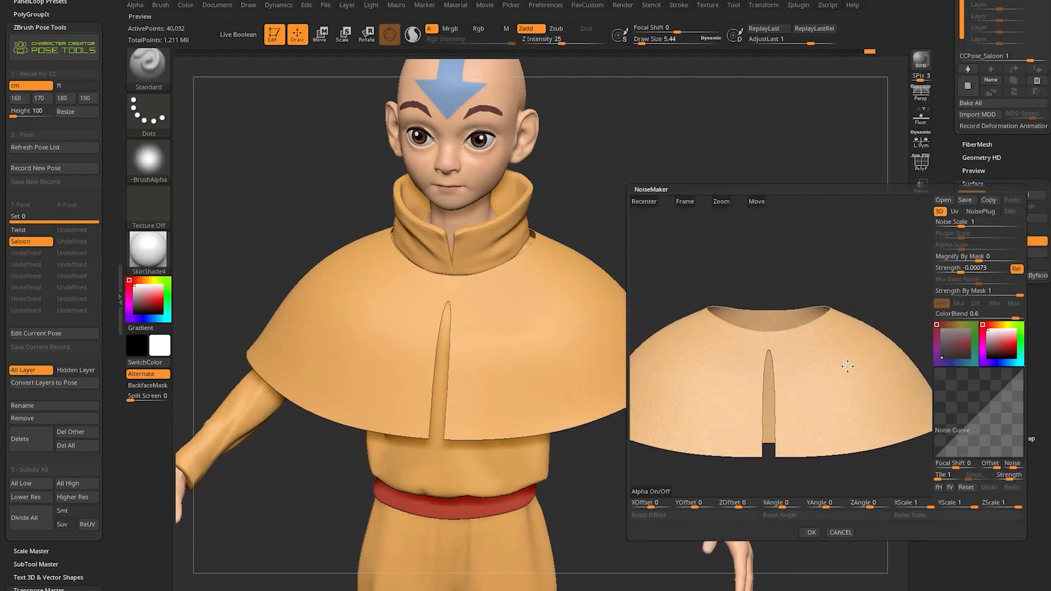
{"action": "left_click_drag", "start_coordinate": [847, 366], "coordinate": [838, 371]}
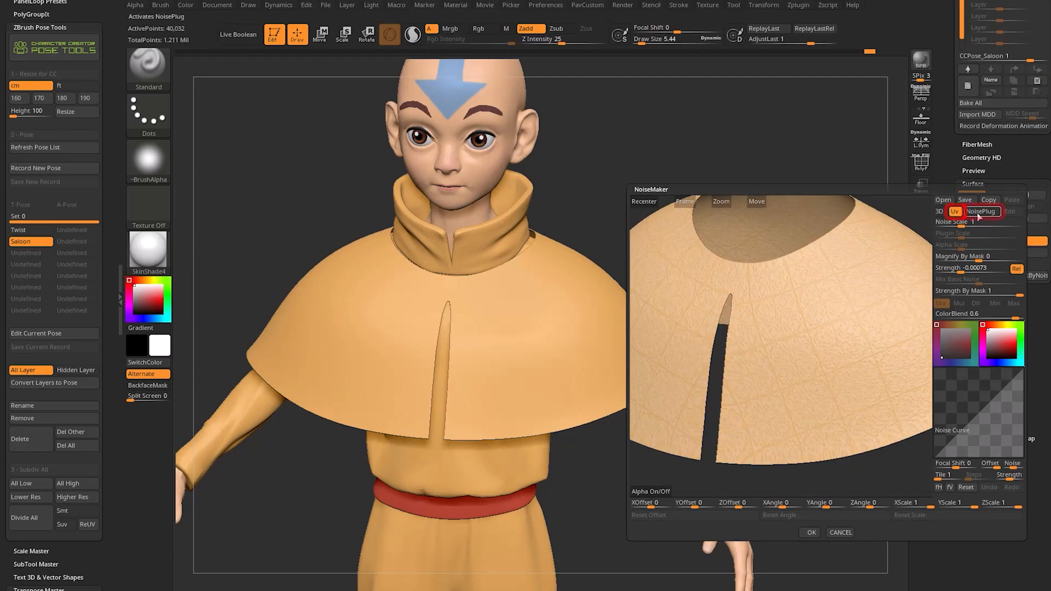
{"action": "left_click", "coordinate": [981, 211]}
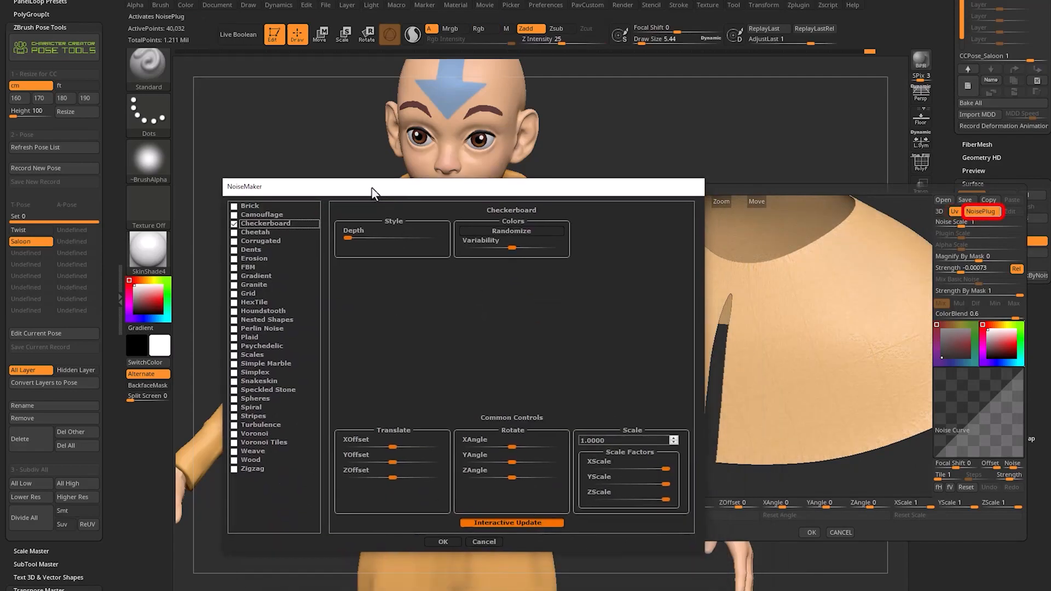
{"action": "left_click", "coordinate": [246, 452]}
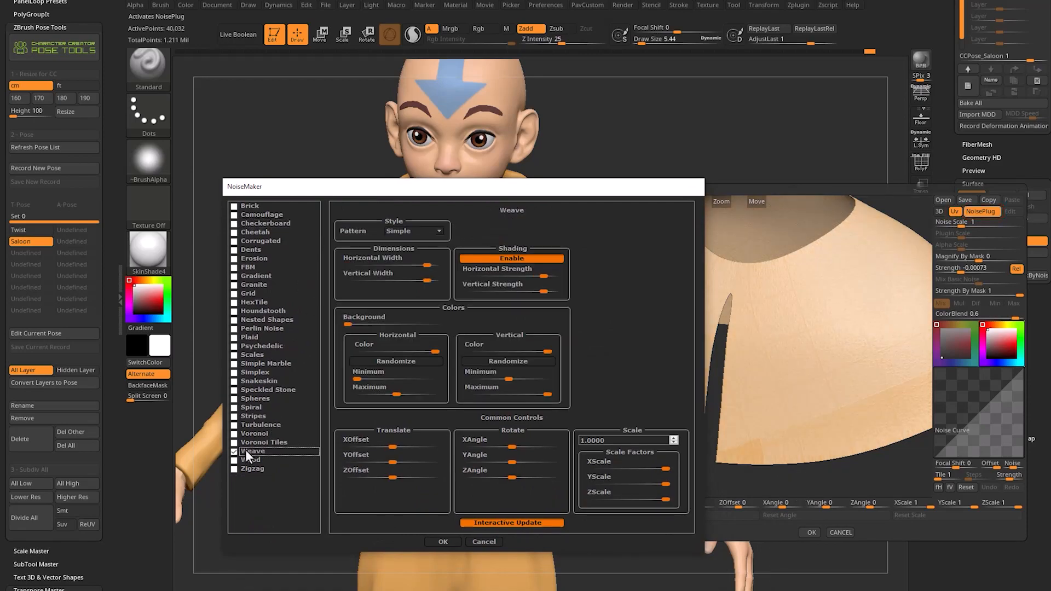
{"action": "left_click", "coordinate": [441, 541]}
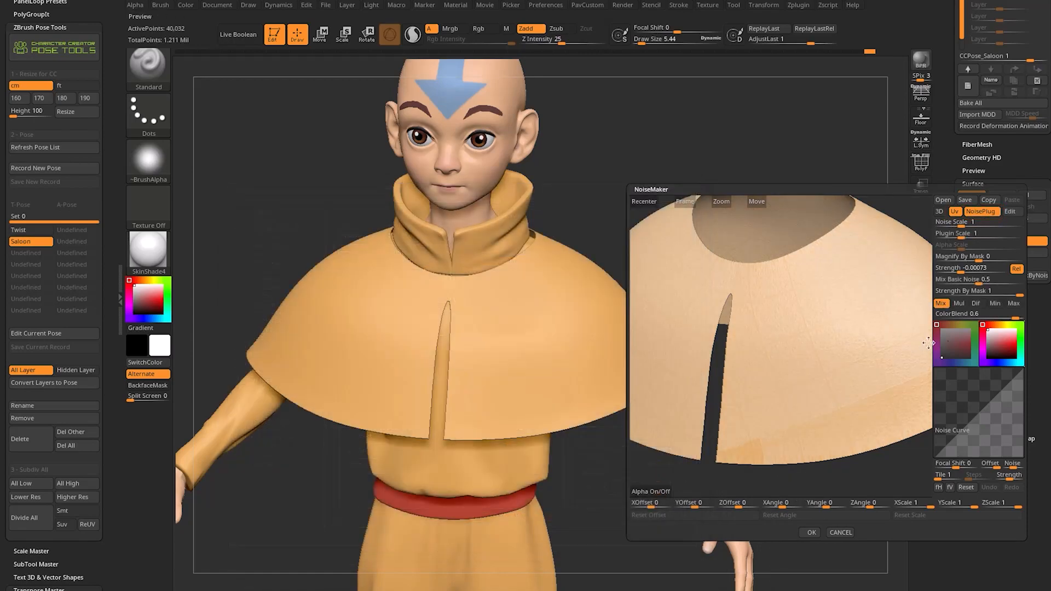
- Set the noise's Mix Basic Noise and ColorBlend to 0, Plugin Scale to about 0.00512 and Strength to about 0.19583, and accept it
{"action": "left_click_drag", "start_coordinate": [977, 280], "coordinate": [935, 280]}
{"action": "left_click_drag", "start_coordinate": [1015, 319], "coordinate": [937, 318]}
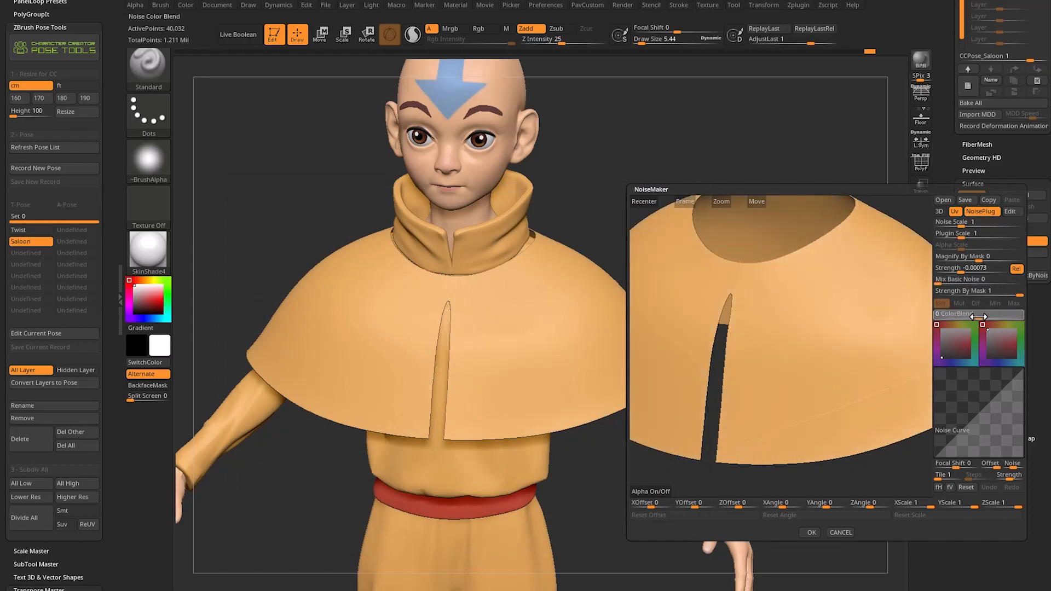
{"action": "left_click_drag", "start_coordinate": [961, 234], "coordinate": [977, 233]}
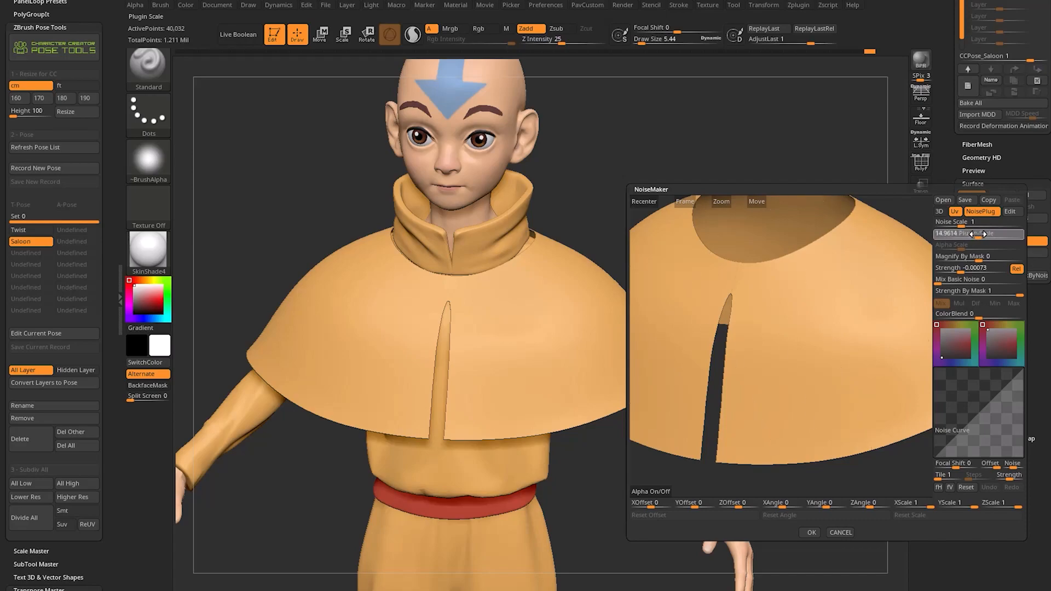
{"action": "left_click_drag", "start_coordinate": [963, 268], "coordinate": [948, 271]}
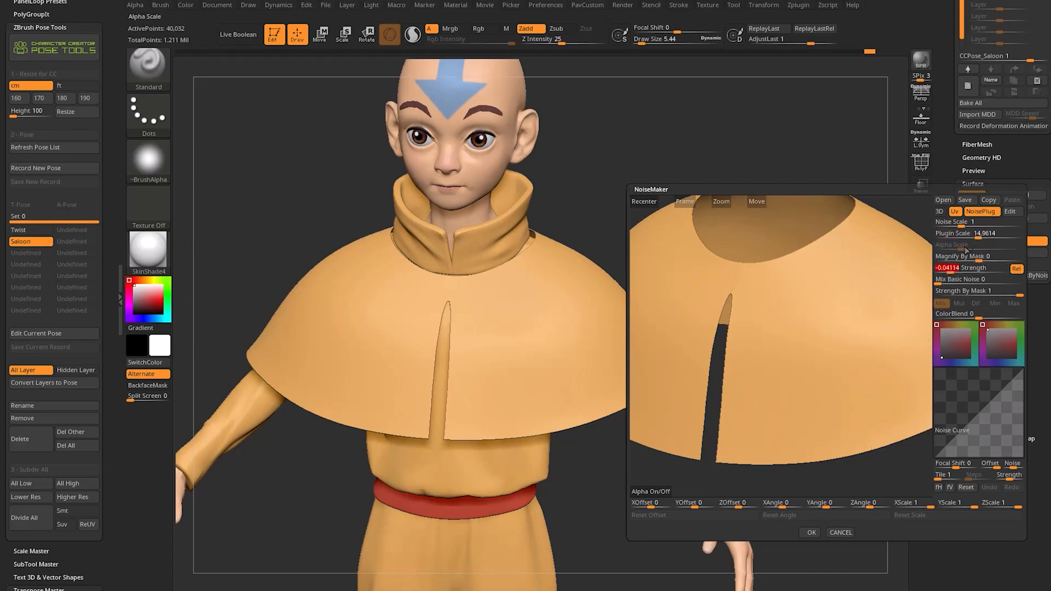
{"action": "left_click_drag", "start_coordinate": [954, 234], "coordinate": [947, 237]}
{"action": "left_click_drag", "start_coordinate": [858, 281], "coordinate": [857, 280]}
{"action": "right_click_drag", "start_coordinate": [829, 285], "coordinate": [876, 255], "text": "ctrl"}
{"action": "left_click_drag", "start_coordinate": [946, 270], "coordinate": [999, 266]}
{"action": "right_click_drag", "start_coordinate": [854, 265], "coordinate": [814, 322], "text": "alt"}
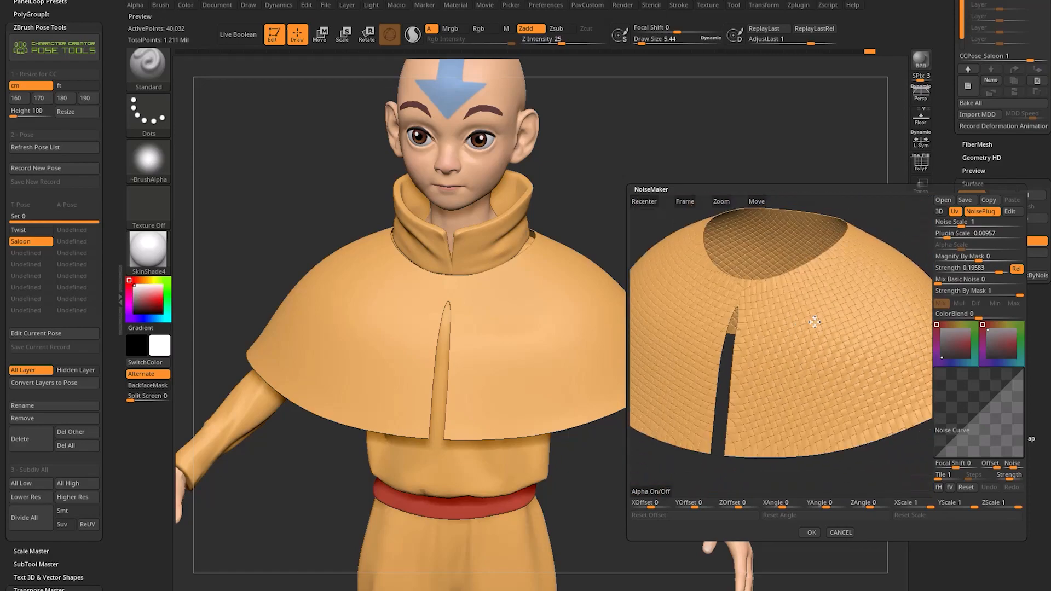
{"action": "left_click_drag", "start_coordinate": [956, 234], "coordinate": [946, 234]}
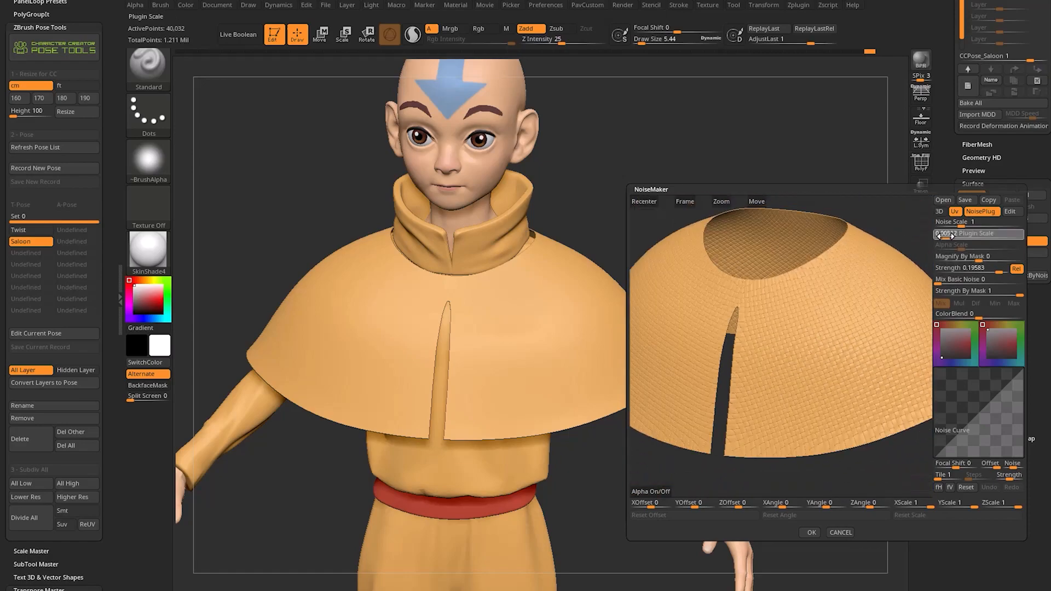
{"action": "left_click", "coordinate": [945, 236]}
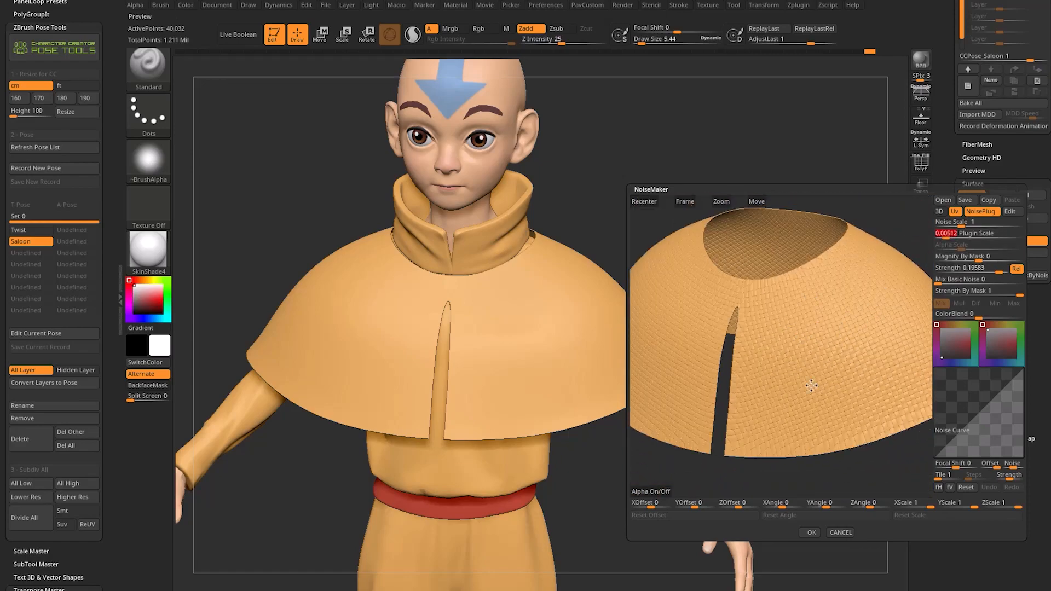
{"action": "left_click", "coordinate": [811, 531]}
- Examine the weave on the cloak by toggling its surface noise off and back on
{"action": "mouse_move", "coordinate": [769, 232]}
{"action": "left_mouse_down"}
{"action": "mouse_move", "coordinate": [753, 237]}
{"action": "mouse_move", "coordinate": [784, 243]}
{"action": "left_mouse_up"}
{"action": "left_click_drag", "start_coordinate": [958, 178], "coordinate": [958, 203]}
{"action": "left_click", "coordinate": [967, 220]}
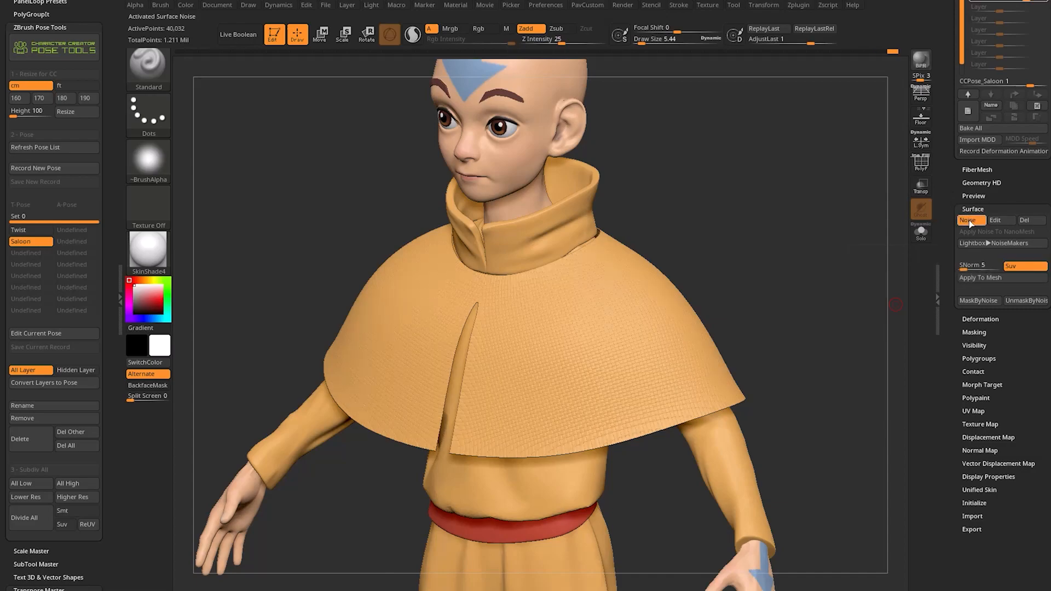
{"action": "left_click", "coordinate": [967, 220]}
- Apply the Twist pose to the character with the cloak's weave noise active
{"action": "left_click_drag", "start_coordinate": [942, 170], "coordinate": [911, 251]}
{"action": "left_click_drag", "start_coordinate": [767, 266], "coordinate": [478, 234], "text": "shift"}
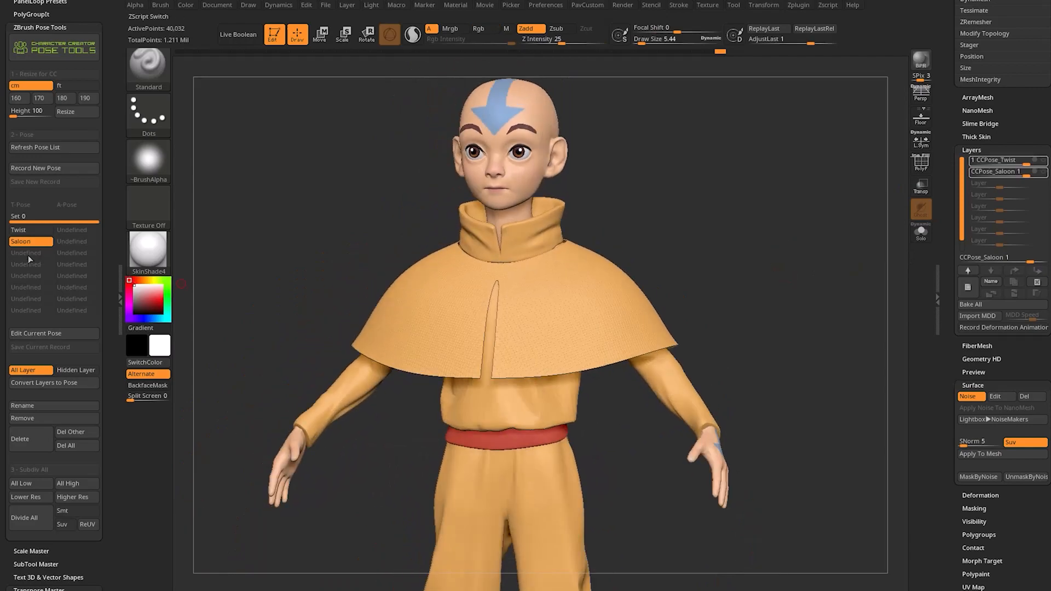
{"action": "left_click", "coordinate": [20, 230]}
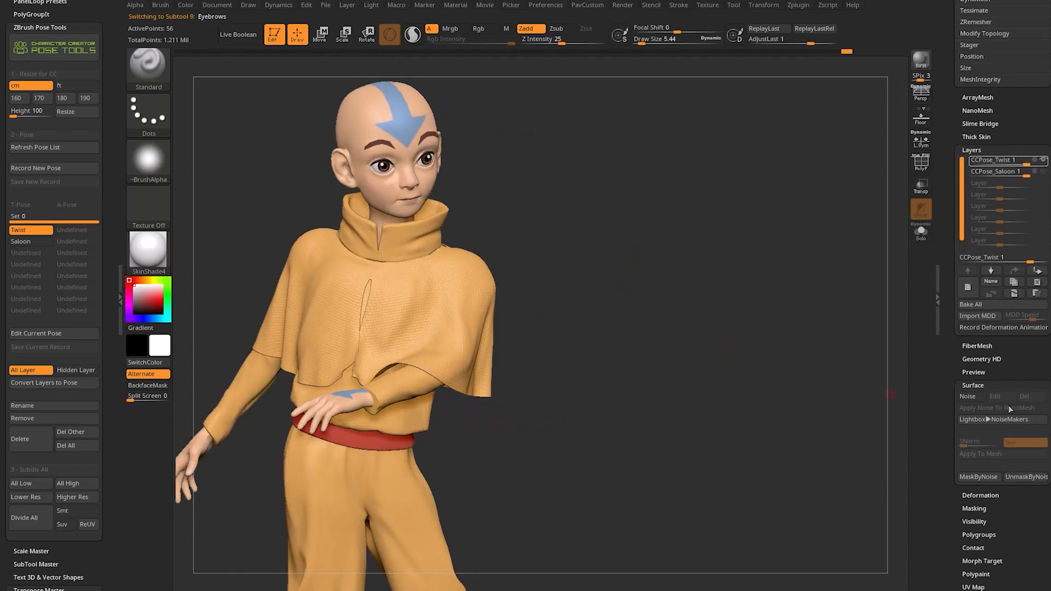
{"action": "scroll", "coordinate": [953, 368], "scroll_direction": "down", "scroll_amount": 3}
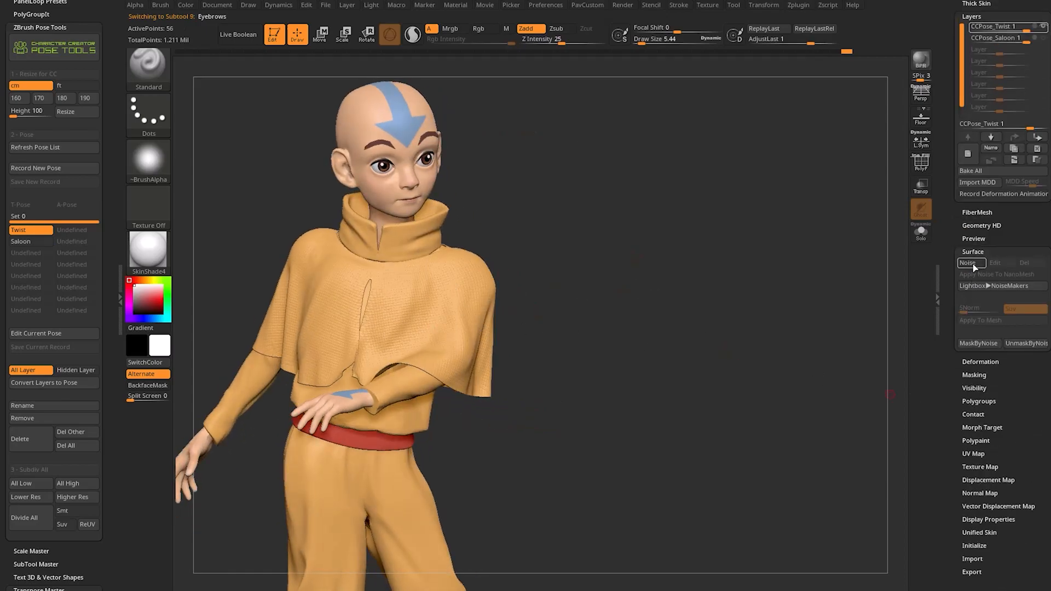
{"action": "left_click", "coordinate": [967, 263]}
{"action": "left_click", "coordinate": [841, 553]}
- Select the ClothCloak subtool and remove the Twist pose from the character
{"action": "left_click", "coordinate": [495, 346], "text": "alt"}
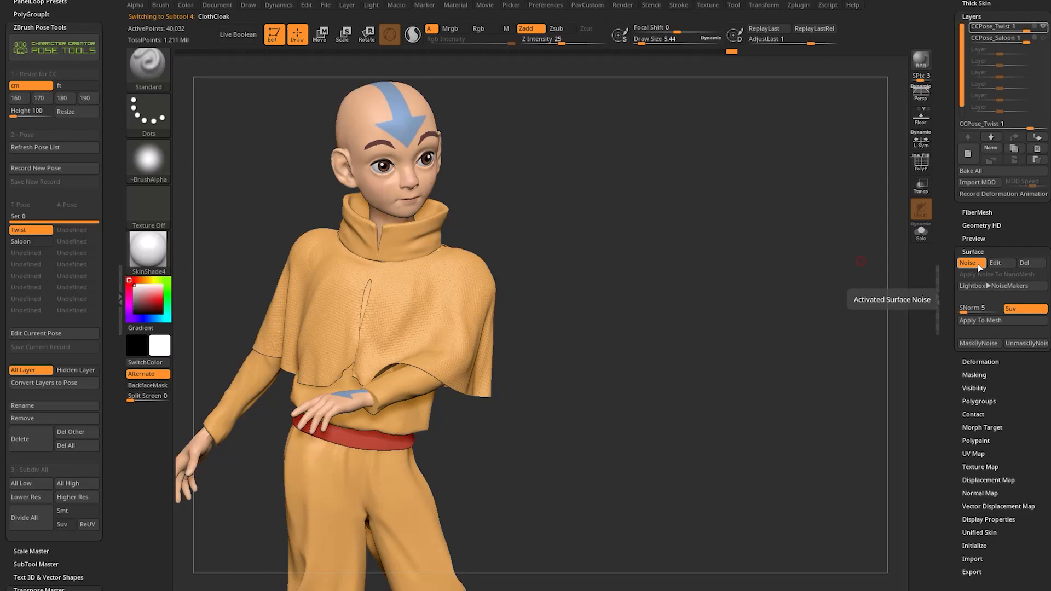
{"action": "left_click", "coordinate": [32, 230]}
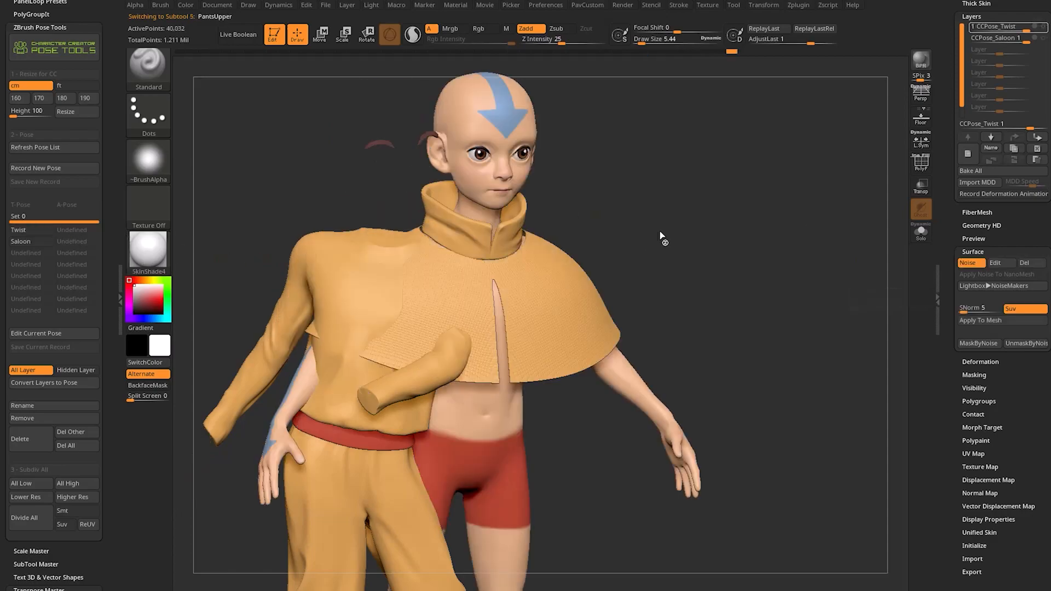
{"action": "mouse_move", "coordinate": [705, 250]}
{"action": "left_mouse_down"}
{"action": "mouse_move", "coordinate": [638, 223]}
{"action": "mouse_move", "coordinate": [746, 324]}
{"action": "mouse_move", "coordinate": [737, 307]}
{"action": "left_mouse_up"}
{"action": "key", "text": "s"}
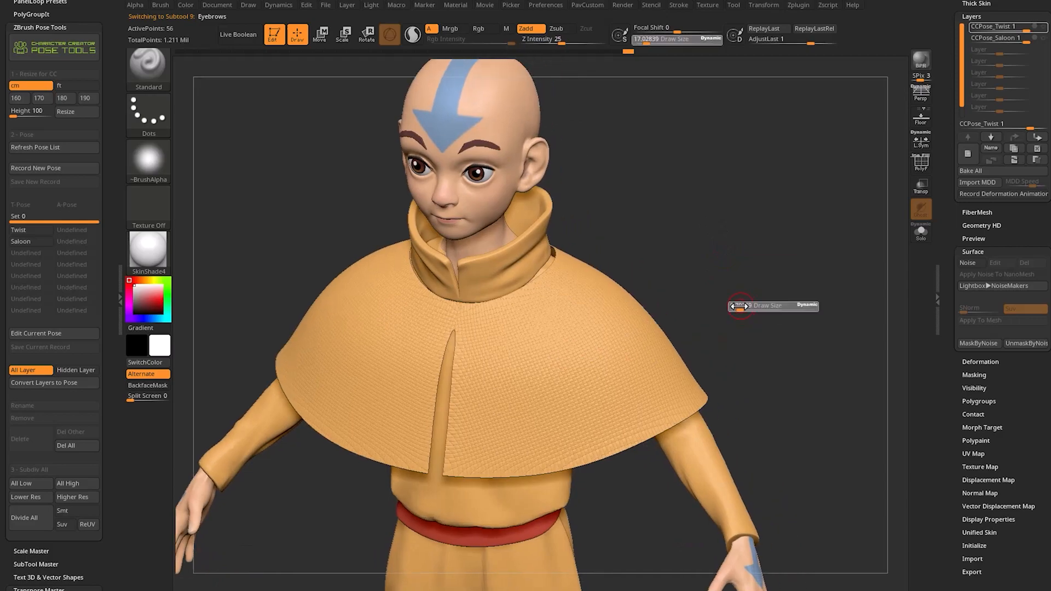
- Select ClothCloak again and raise its geometry to subdivision level 5
{"action": "left_click", "coordinate": [645, 350], "text": "alt"}
{"action": "left_click", "coordinate": [964, 266]}
{"action": "left_click", "coordinate": [964, 266]}
{"action": "left_click_drag", "start_coordinate": [957, 293], "coordinate": [956, 359]}
{"action": "left_click", "coordinate": [970, 233]}
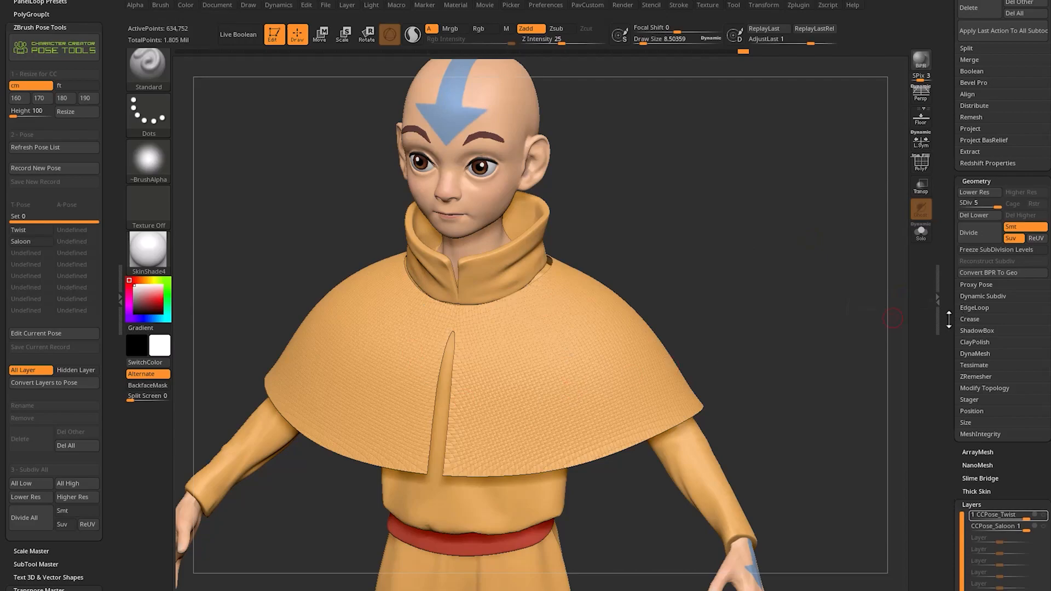
- Apply the weave surface noise directly to the cloak's mesh and examine the baked detail
{"action": "left_click_drag", "start_coordinate": [963, 306], "coordinate": [963, 233]}
{"action": "left_click", "coordinate": [980, 138]}
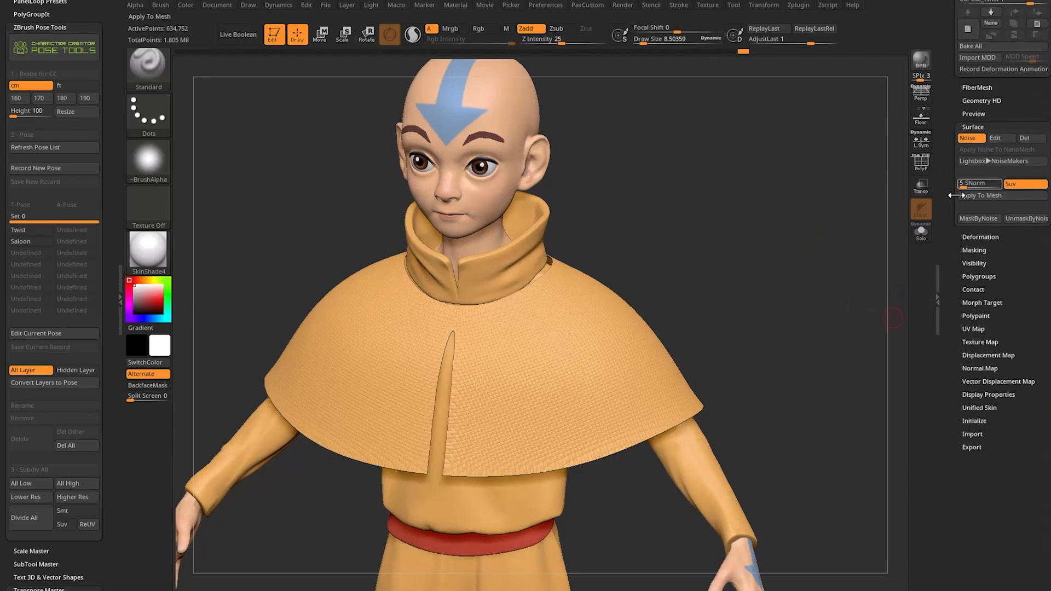
{"action": "left_click", "coordinate": [978, 196]}
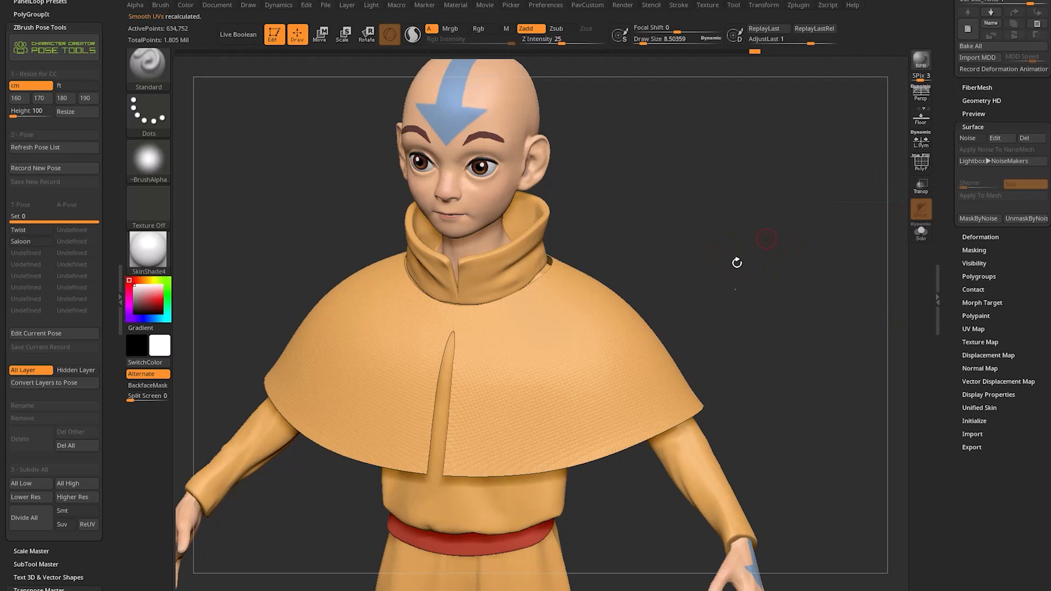
{"action": "left_click_drag", "start_coordinate": [757, 281], "coordinate": [798, 121], "text": "alt"}
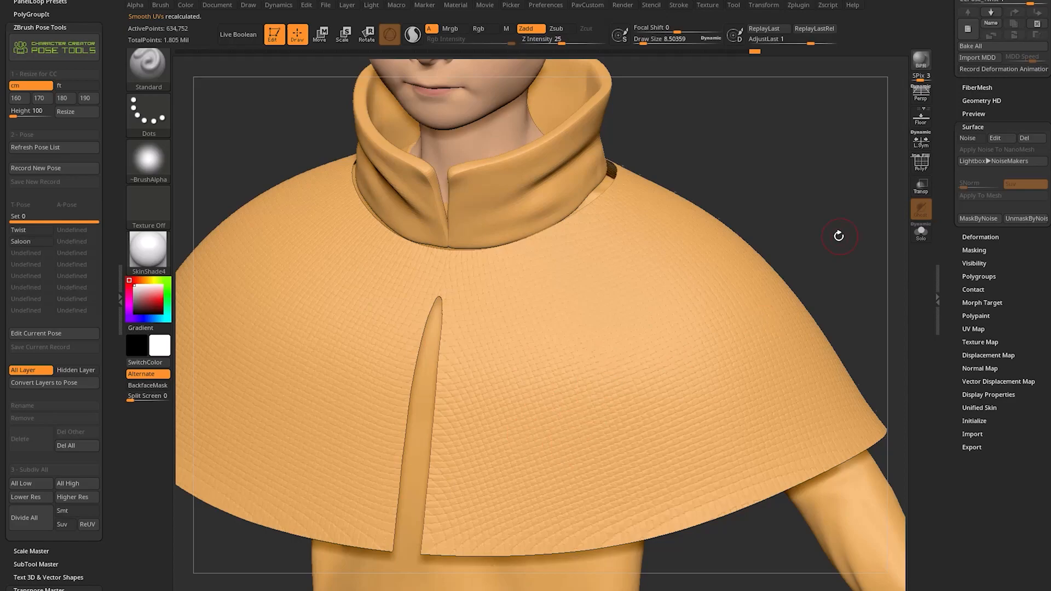
{"action": "left_click_drag", "start_coordinate": [838, 234], "coordinate": [830, 239]}
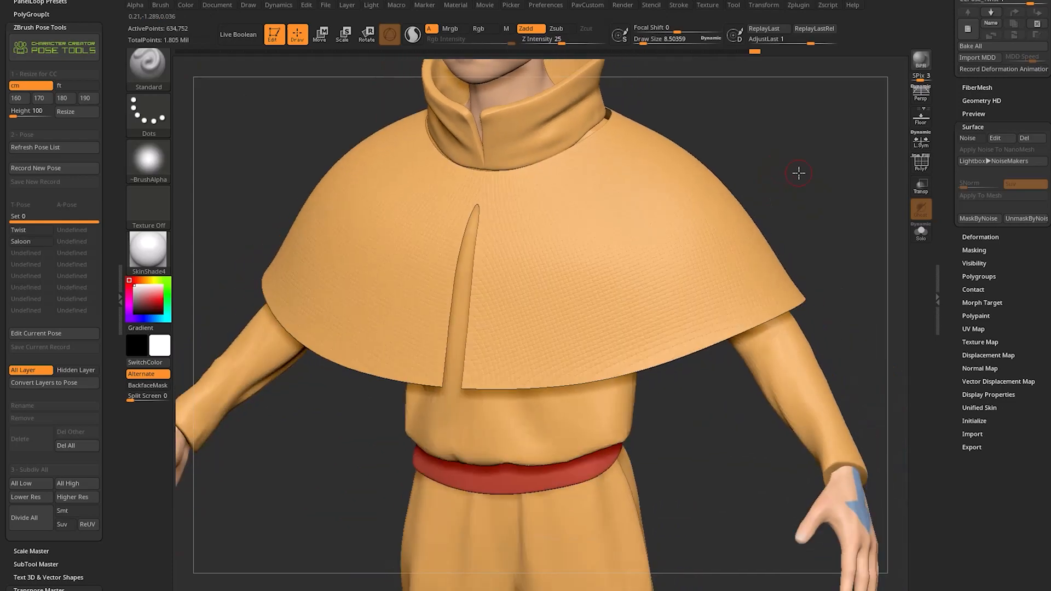
{"action": "left_click_drag", "start_coordinate": [798, 171], "coordinate": [776, 298]}
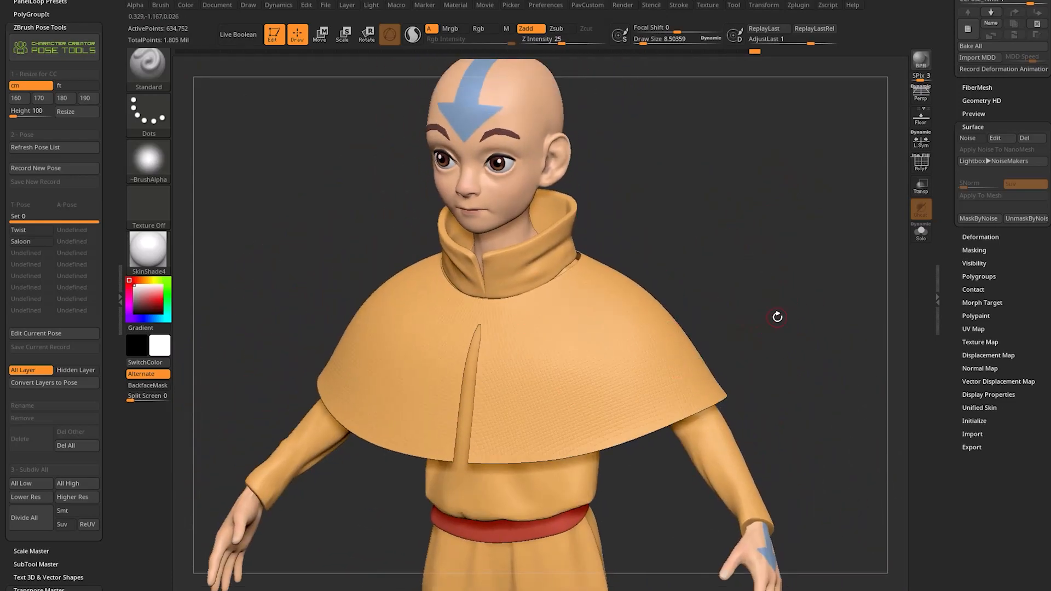
{"action": "left_click_drag", "start_coordinate": [695, 241], "coordinate": [889, 305]}
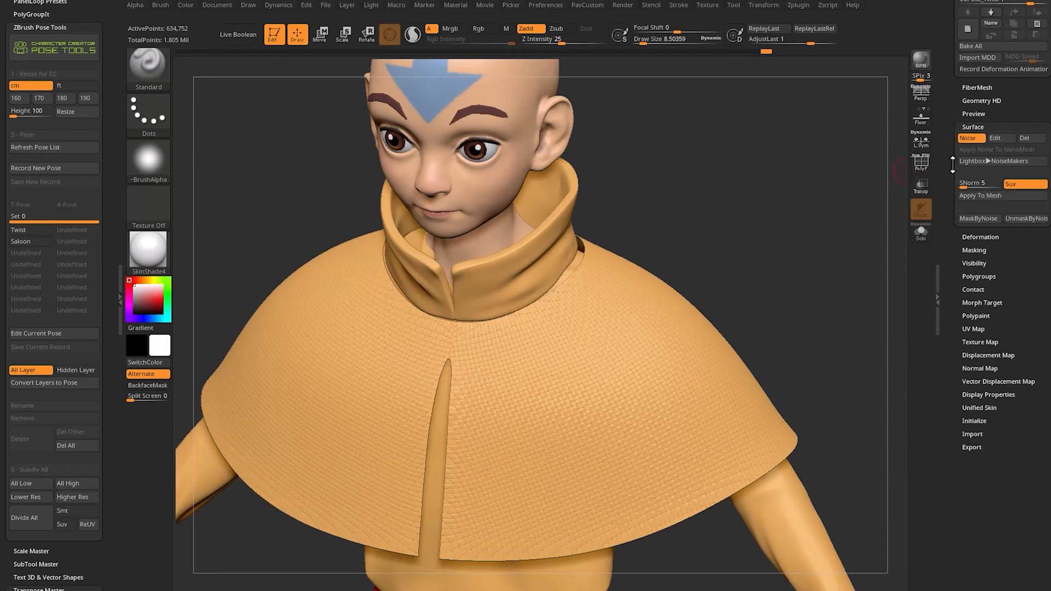
- Add a new layer to ClothCloak and name it Weave
{"action": "scroll", "coordinate": [945, 154], "scroll_direction": "up", "scroll_amount": 5}
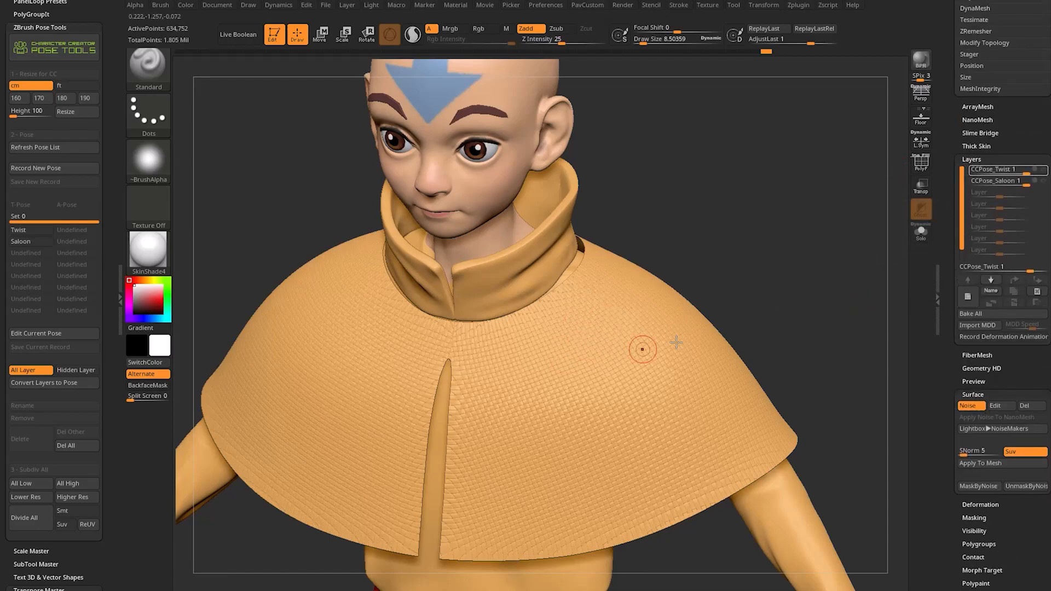
{"action": "left_click", "coordinate": [967, 296]}
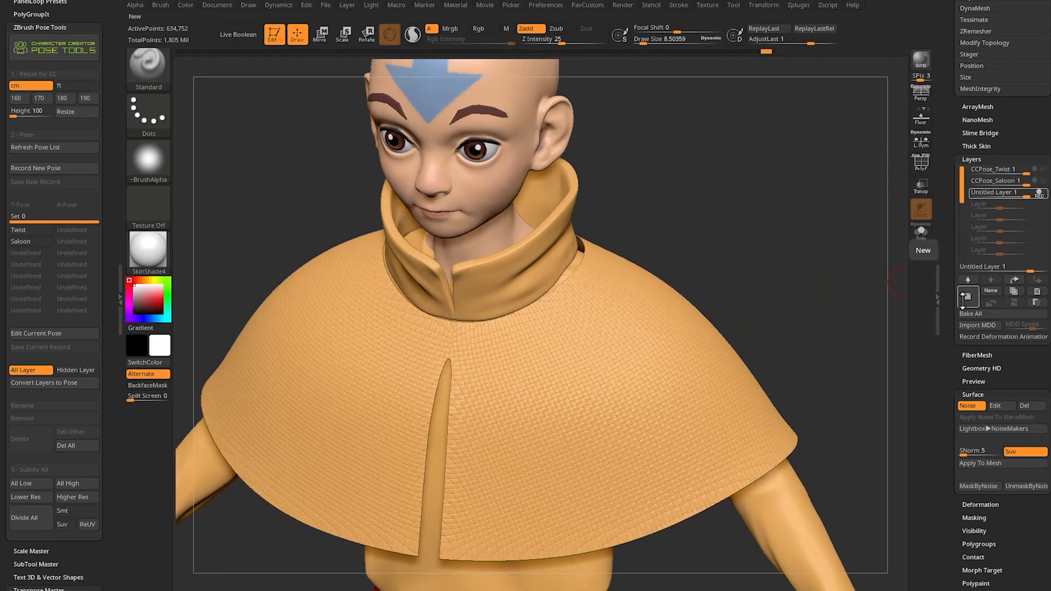
{"action": "left_click", "coordinate": [986, 291]}
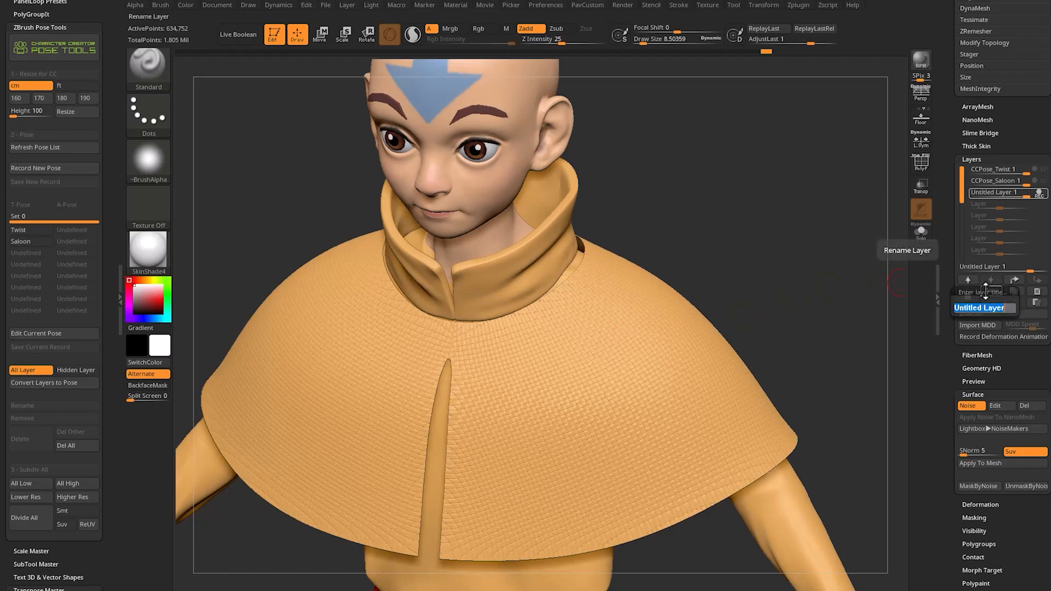
{"action": "type", "text": "WSave"}
{"action": "key", "text": "Return"}
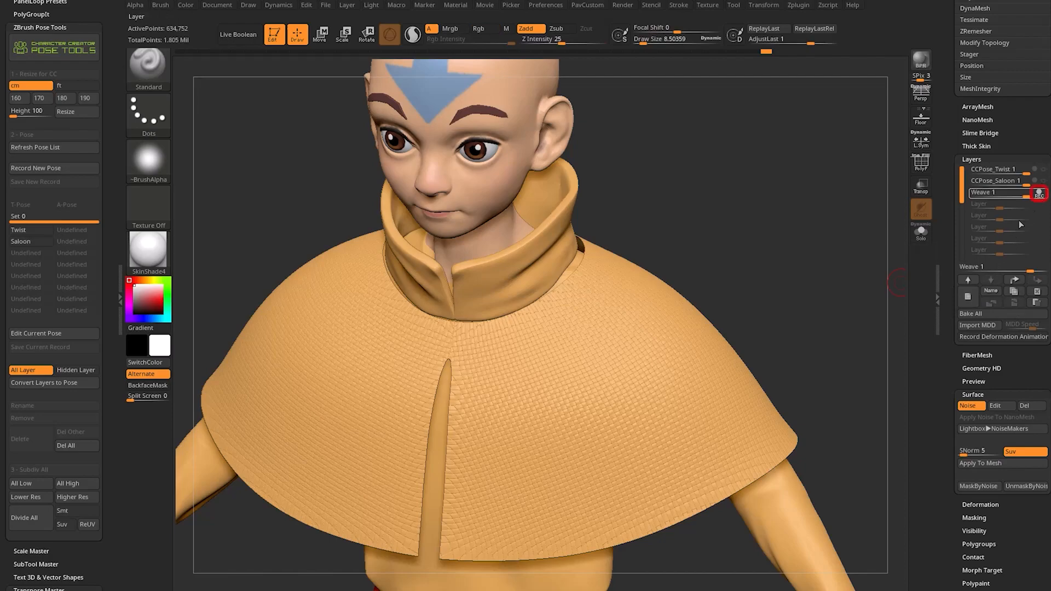
- Apply the surface noise to the cloak's mesh in the Weave layer and stop recording that layer
{"action": "left_click_drag", "start_coordinate": [949, 328], "coordinate": [944, 265]}
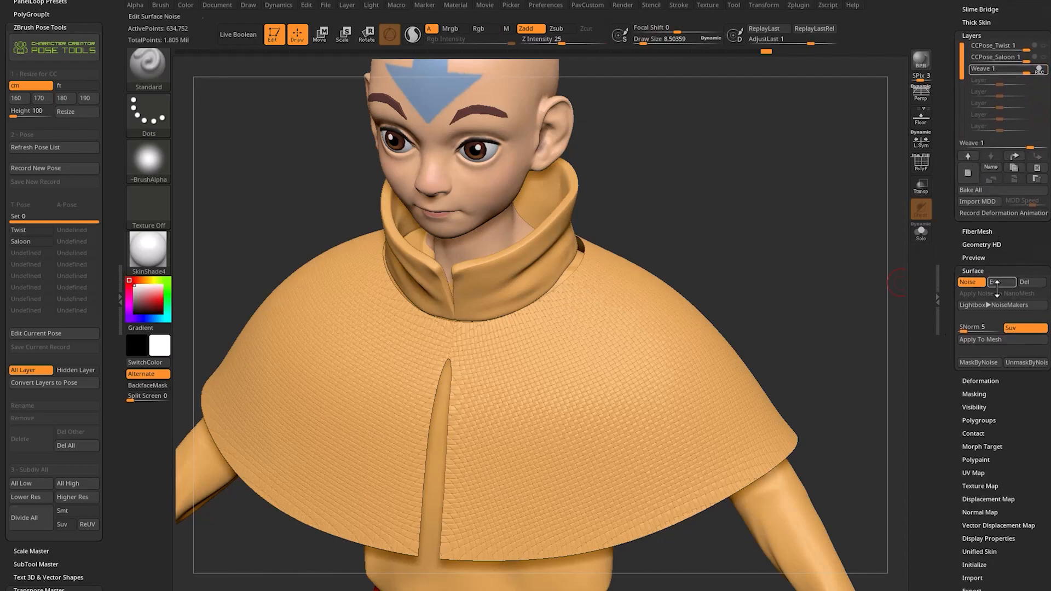
{"action": "left_click", "coordinate": [983, 342]}
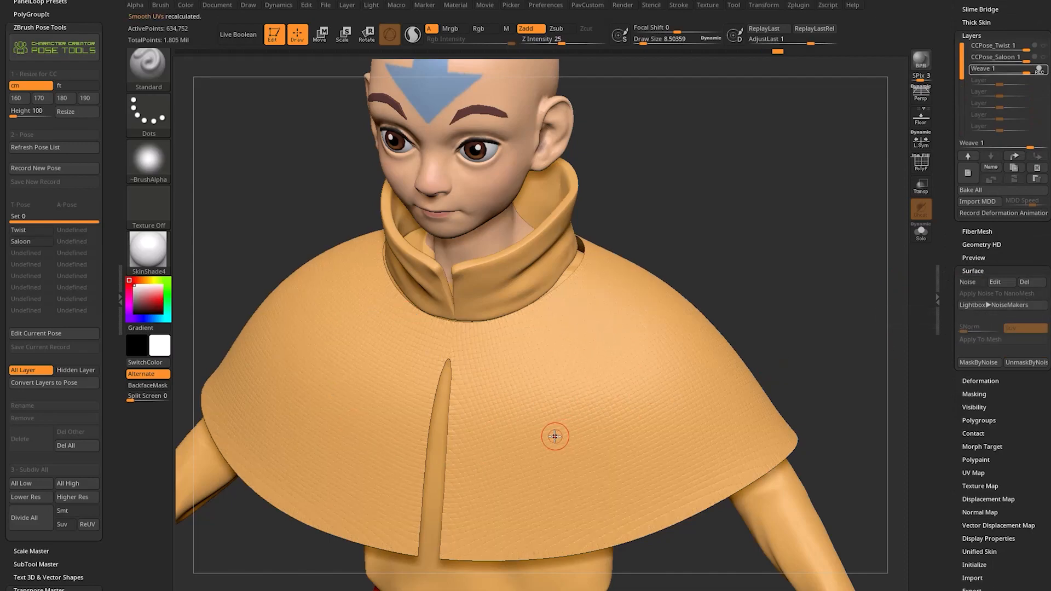
{"action": "scroll", "coordinate": [952, 216], "scroll_direction": "up", "scroll_amount": 3}
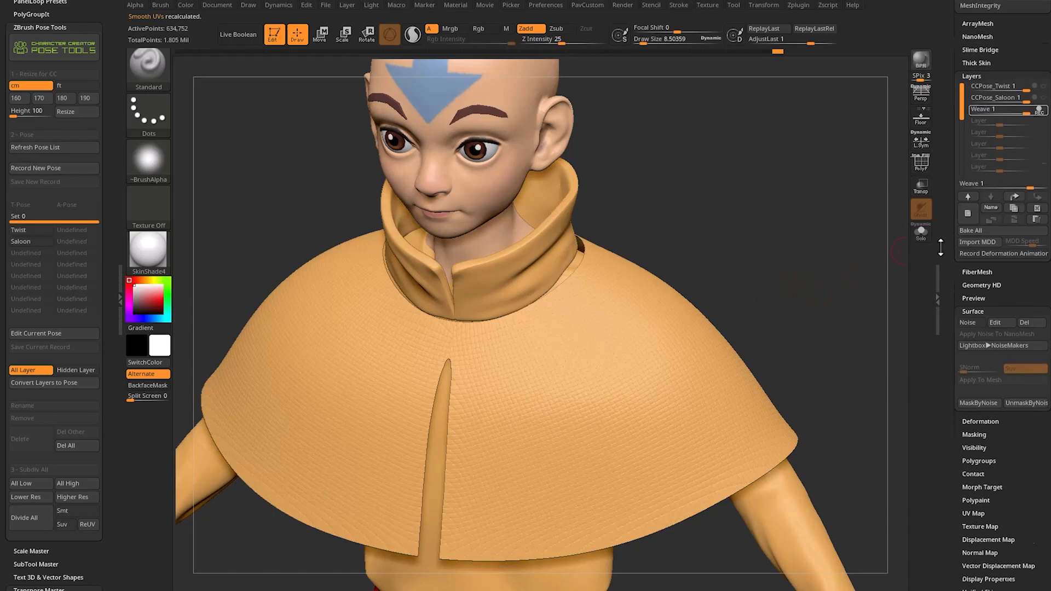
{"action": "left_click", "coordinate": [1040, 155]}
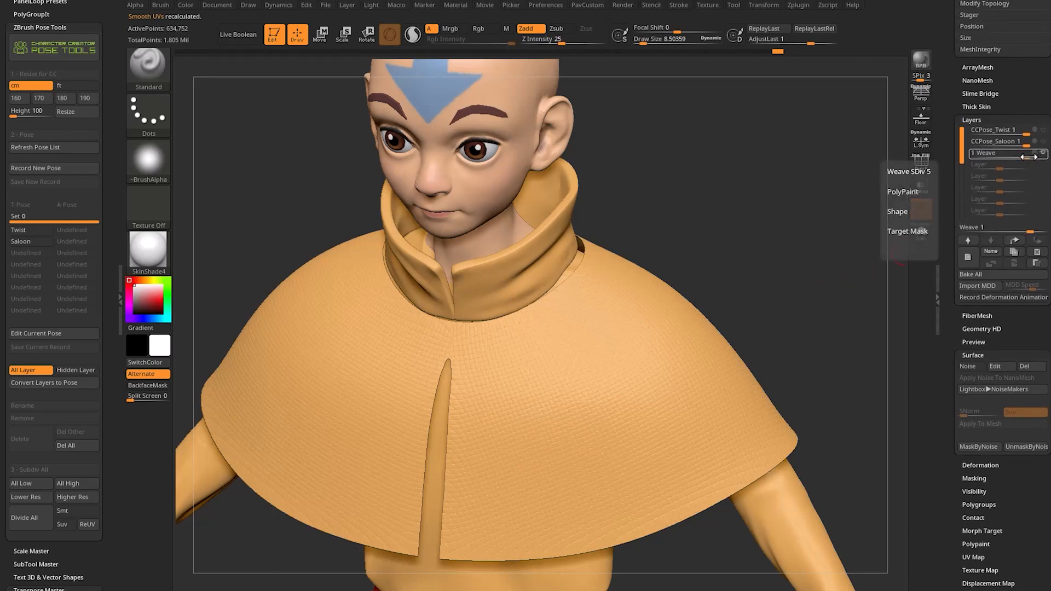
- Check the Weave layer's effect by taking its intensity to 0, back to 1, and toggling its visibility
{"action": "left_click_drag", "start_coordinate": [1017, 157], "coordinate": [1004, 157]}
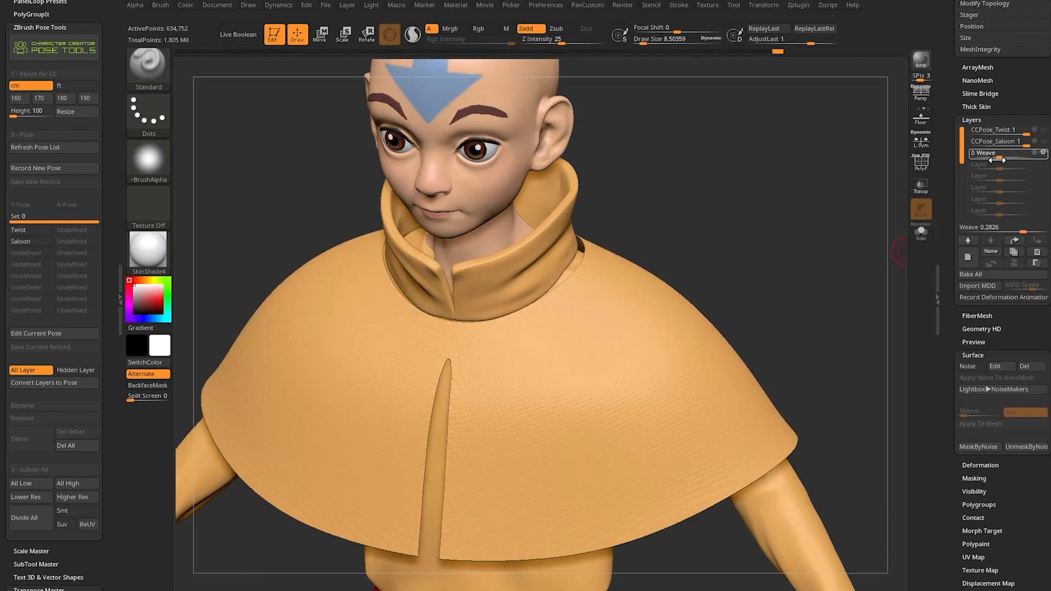
{"action": "left_click_drag", "start_coordinate": [997, 160], "coordinate": [974, 161]}
{"action": "left_click_drag", "start_coordinate": [961, 229], "coordinate": [1030, 231]}
{"action": "left_click", "coordinate": [1040, 153]}
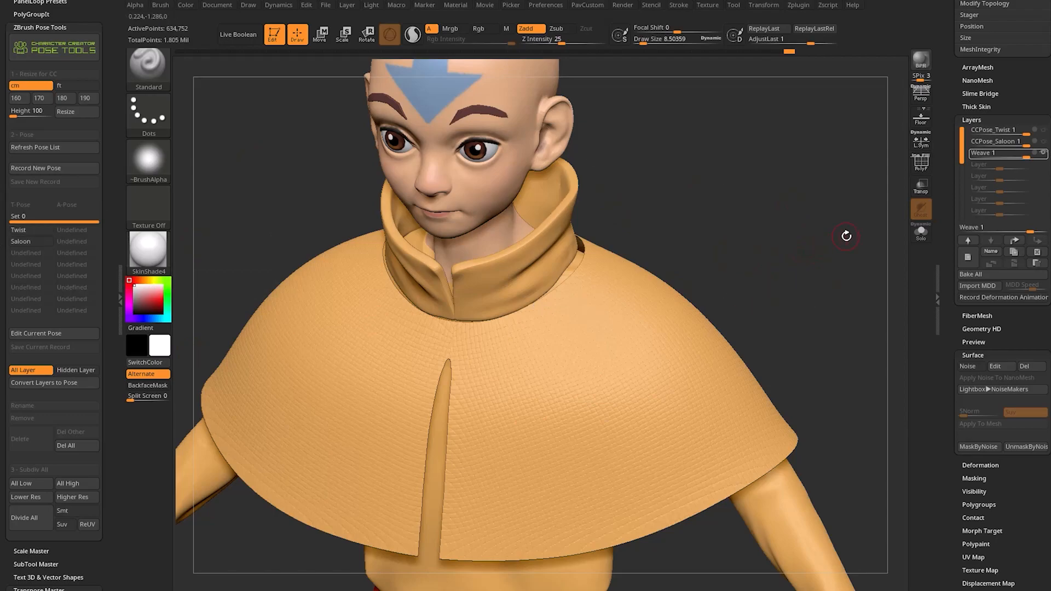
{"action": "left_click", "coordinate": [1044, 155]}
- Apply the Saloon pose to the character and show the Weave layer on ClothCloak along with it
{"action": "left_click", "coordinate": [22, 242]}
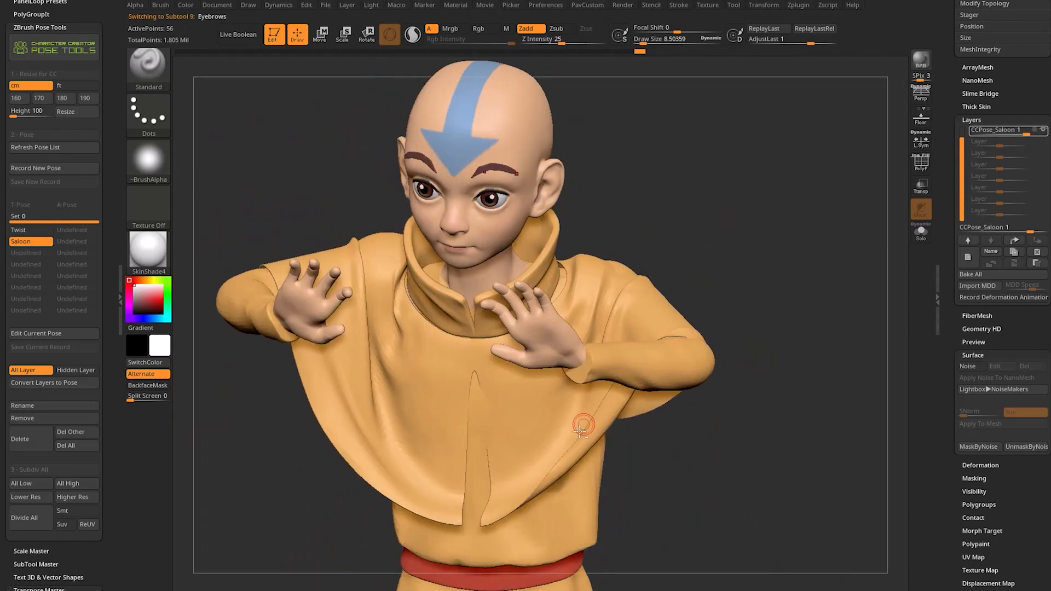
{"action": "left_click", "coordinate": [622, 344]}
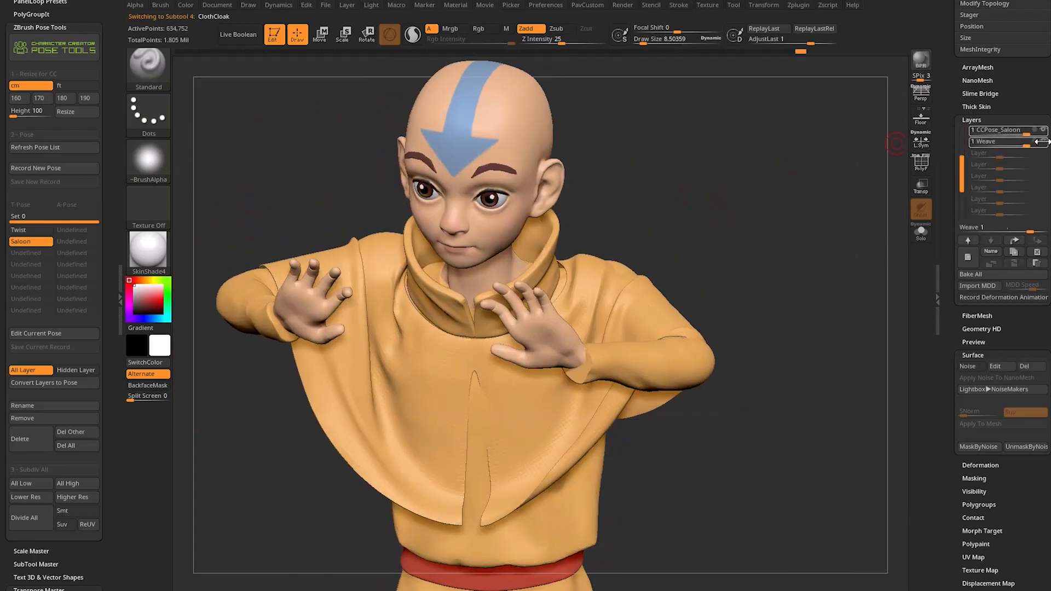
{"action": "left_click", "coordinate": [1043, 142]}
{"action": "mouse_move", "coordinate": [739, 256]}
{"action": "left_mouse_down"}
{"action": "mouse_move", "coordinate": [810, 201]}
{"action": "mouse_move", "coordinate": [712, 251]}
{"action": "left_mouse_up"}
{"action": "left_click_drag", "start_coordinate": [677, 296], "coordinate": [648, 358]}
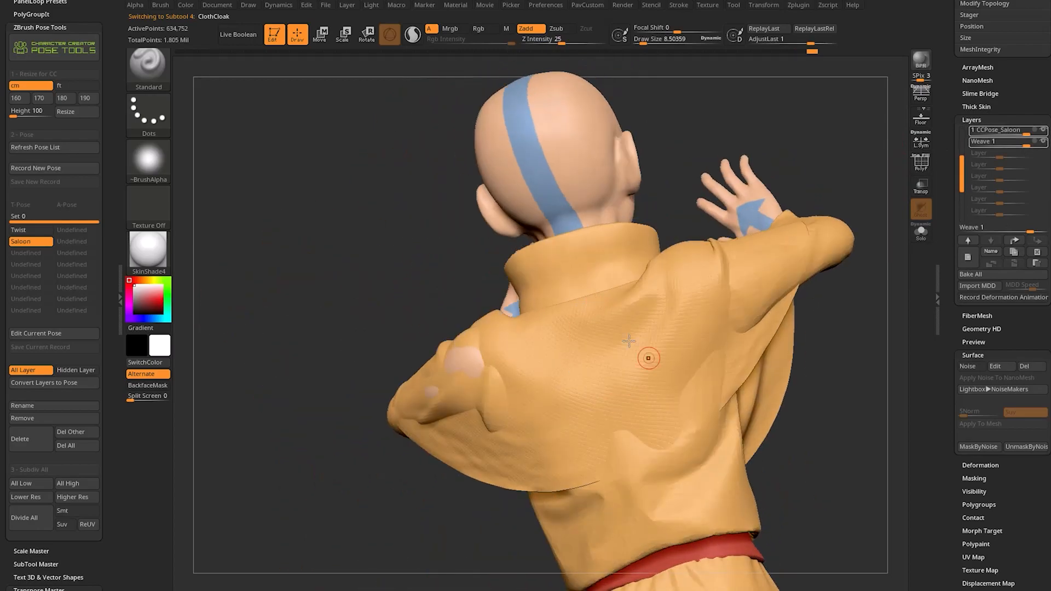
{"action": "left_click_drag", "start_coordinate": [408, 244], "coordinate": [493, 239]}
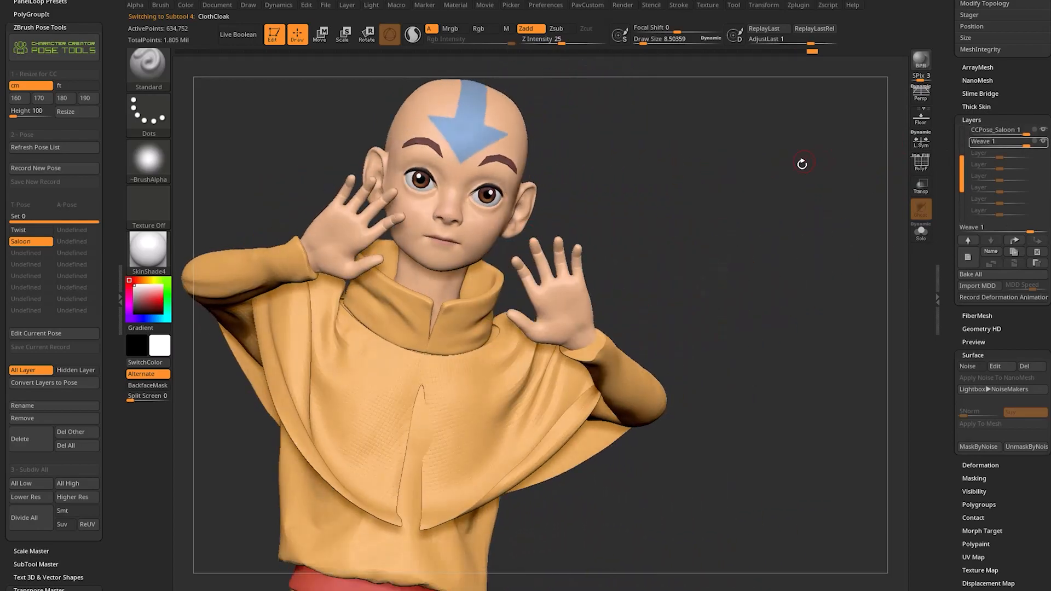
{"action": "mouse_move", "coordinate": [1046, 156]}
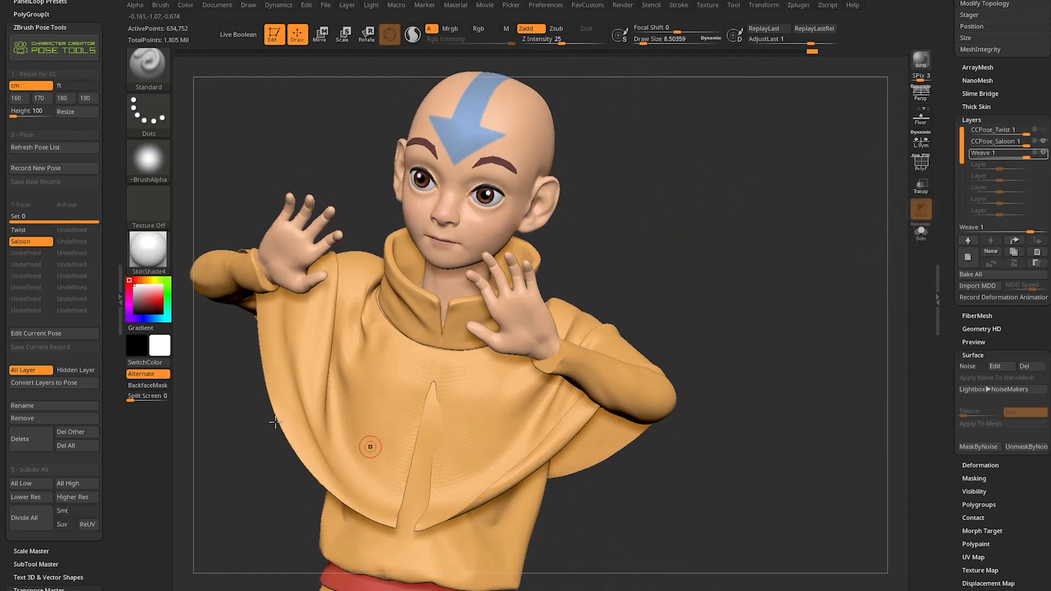
{"action": "left_click_drag", "start_coordinate": [618, 258], "coordinate": [721, 288]}
{"action": "left_click_drag", "start_coordinate": [721, 287], "coordinate": [743, 285]}
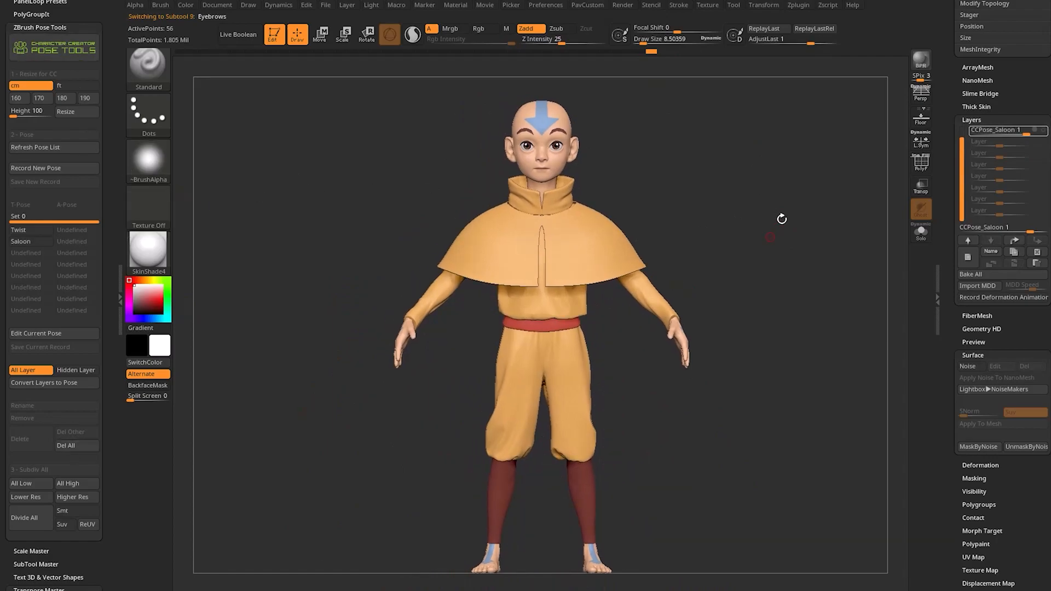
- Open the tutorial and Learn More links from the Pose Tools splash window and browse the ZBrush character posing page
{"action": "mouse_move", "coordinate": [780, 214]}
{"action": "left_mouse_down"}
{"action": "mouse_move", "coordinate": [761, 223]}
{"action": "mouse_move", "coordinate": [768, 219]}
{"action": "left_mouse_up"}
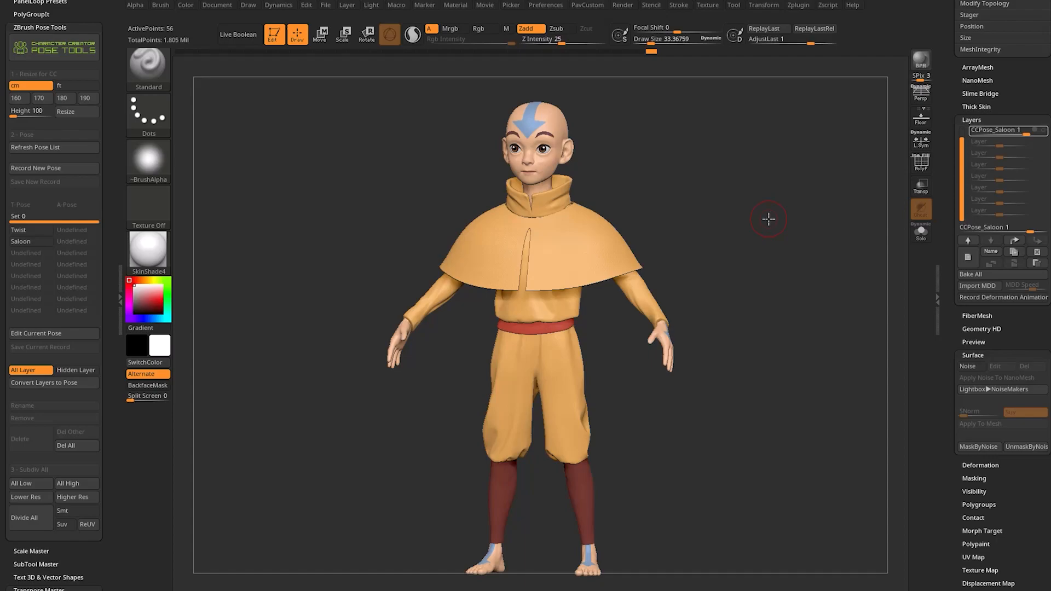
{"action": "left_click_drag", "start_coordinate": [768, 219], "coordinate": [741, 201]}
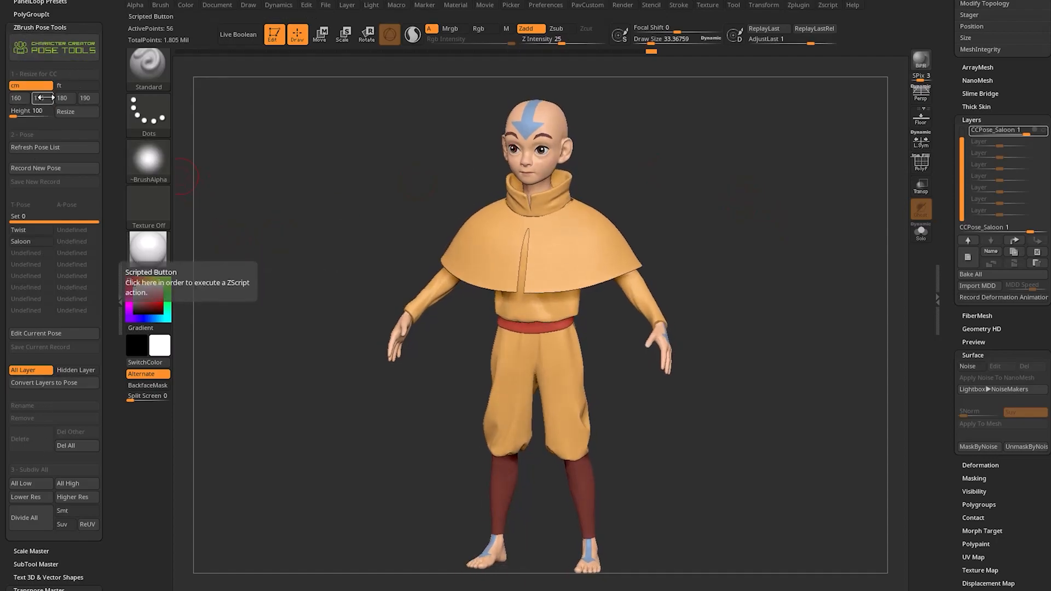
{"action": "left_click", "coordinate": [48, 47]}
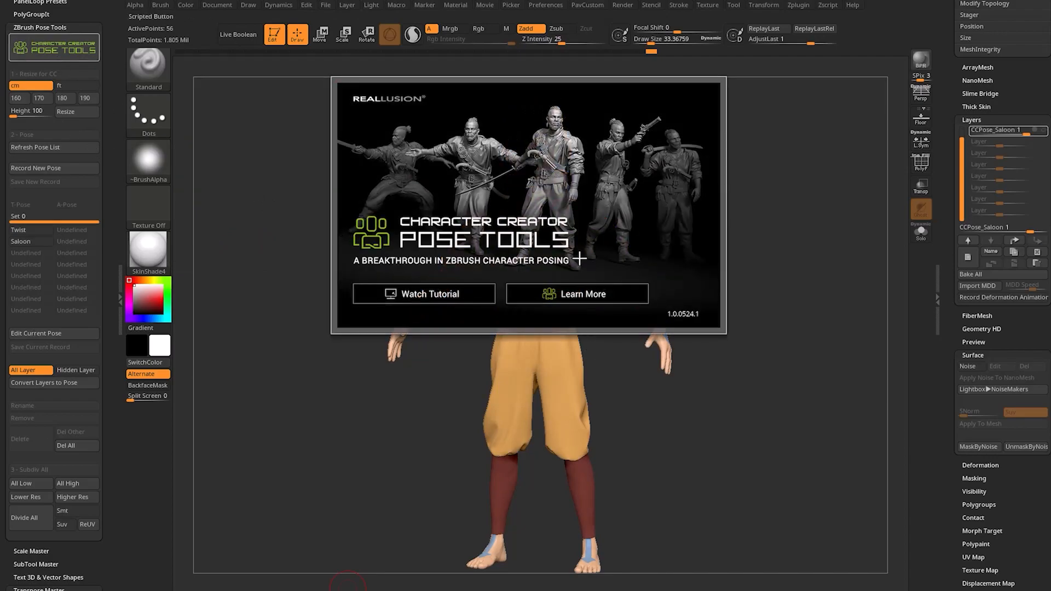
{"action": "left_click", "coordinate": [458, 293]}
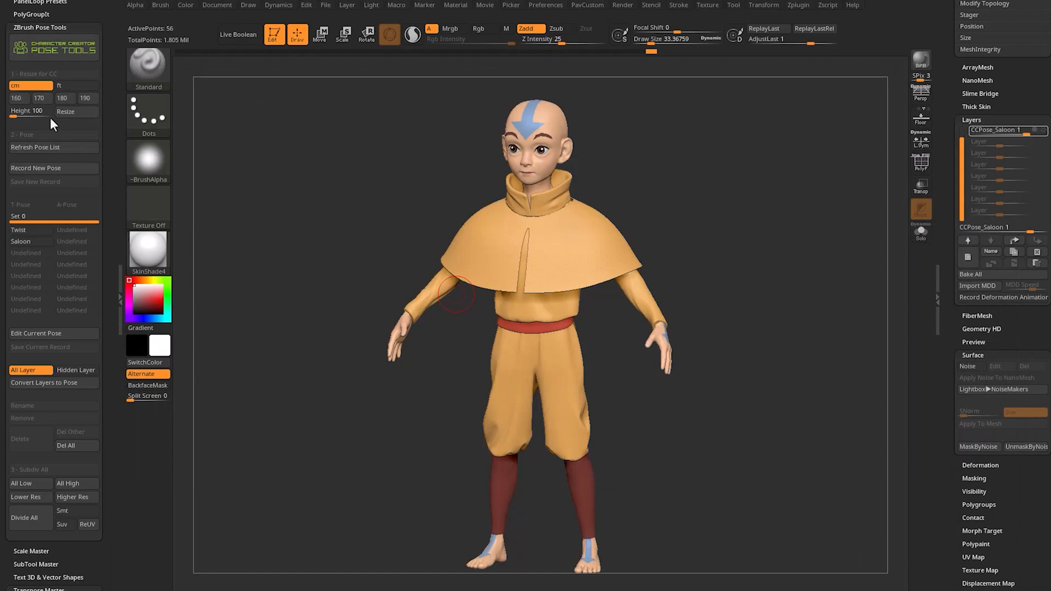
{"action": "left_click", "coordinate": [45, 51]}
{"action": "left_click", "coordinate": [562, 295]}
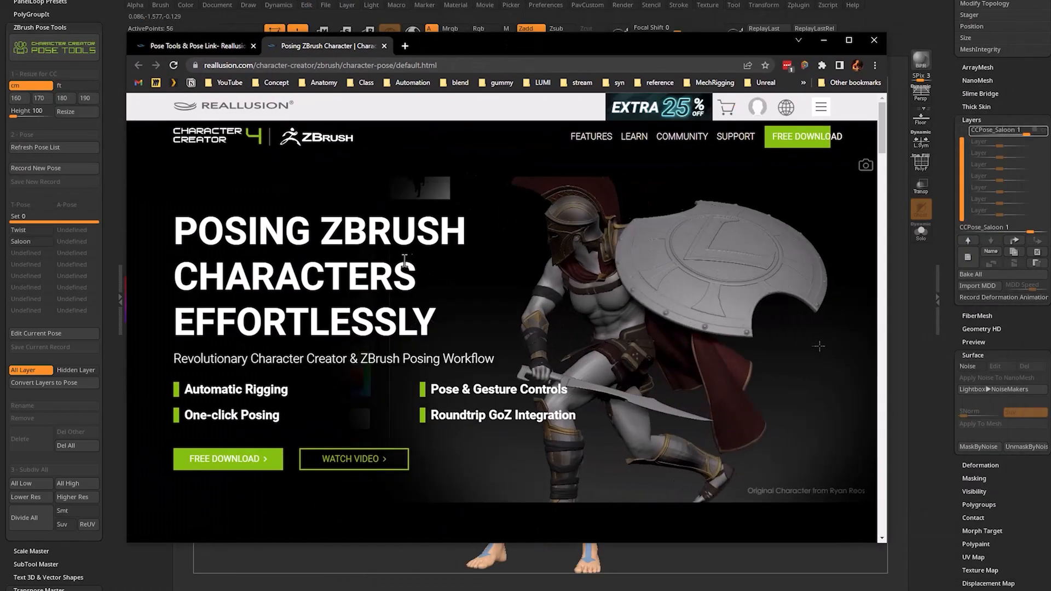
{"action": "scroll", "coordinate": [402, 264], "scroll_direction": "down", "scroll_amount": 20}
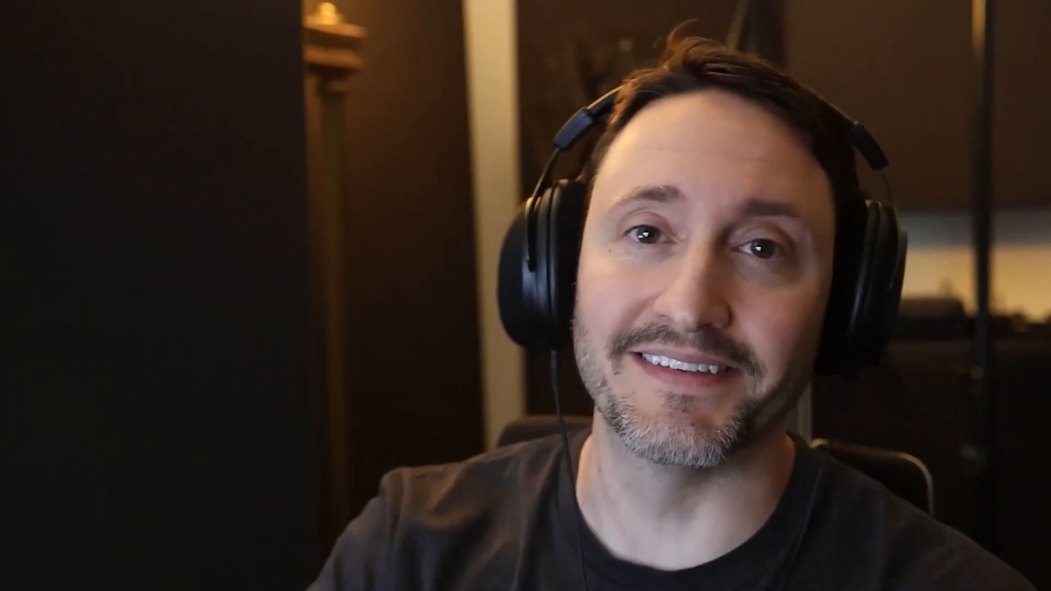
- Lasso-mask the upper body on the combined character mesh and switch to the Move gizmo for posing masked parts
{"action": "mouse_move", "coordinate": [687, 239]}
{"action": "left_mouse_down"}
{"action": "mouse_move", "coordinate": [471, 323]}
{"action": "mouse_move", "coordinate": [492, 328]}
{"action": "left_mouse_up"}
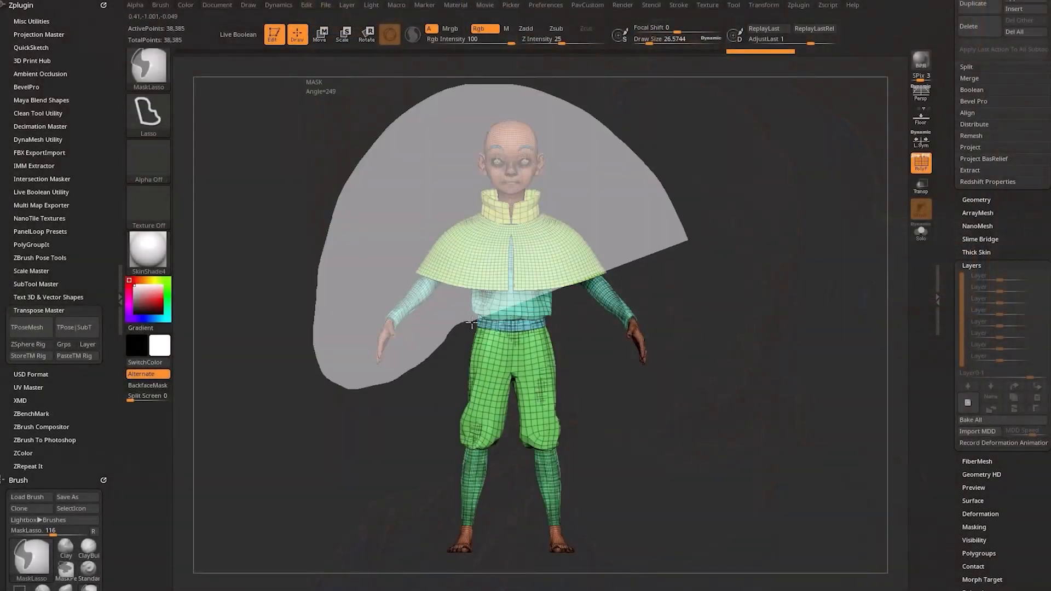
{"action": "key", "text": "w"}
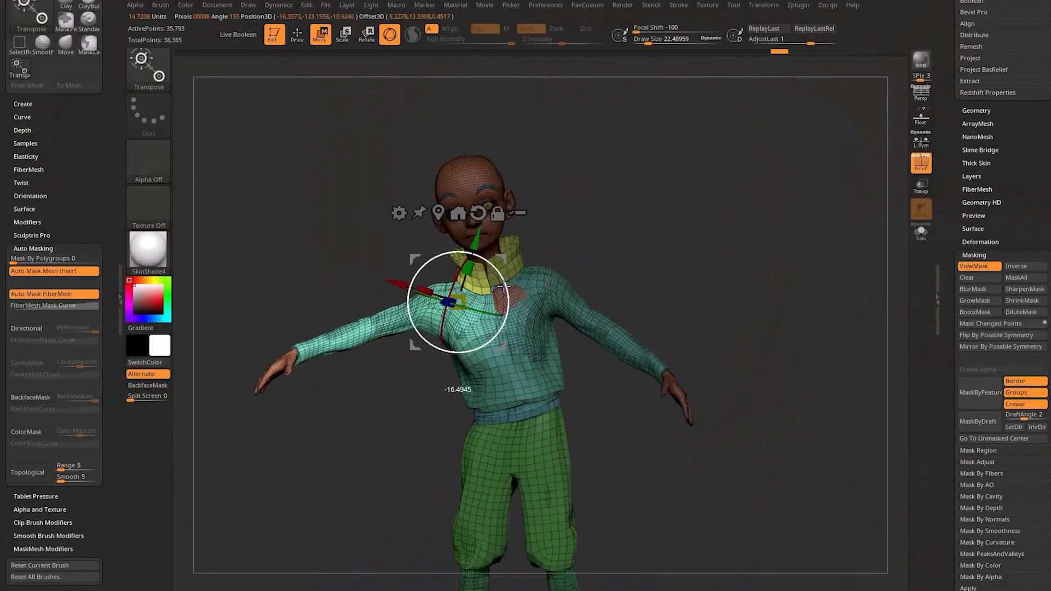
{"action": "left_click_drag", "start_coordinate": [328, 187], "coordinate": [411, 347], "text": "ctrl"}
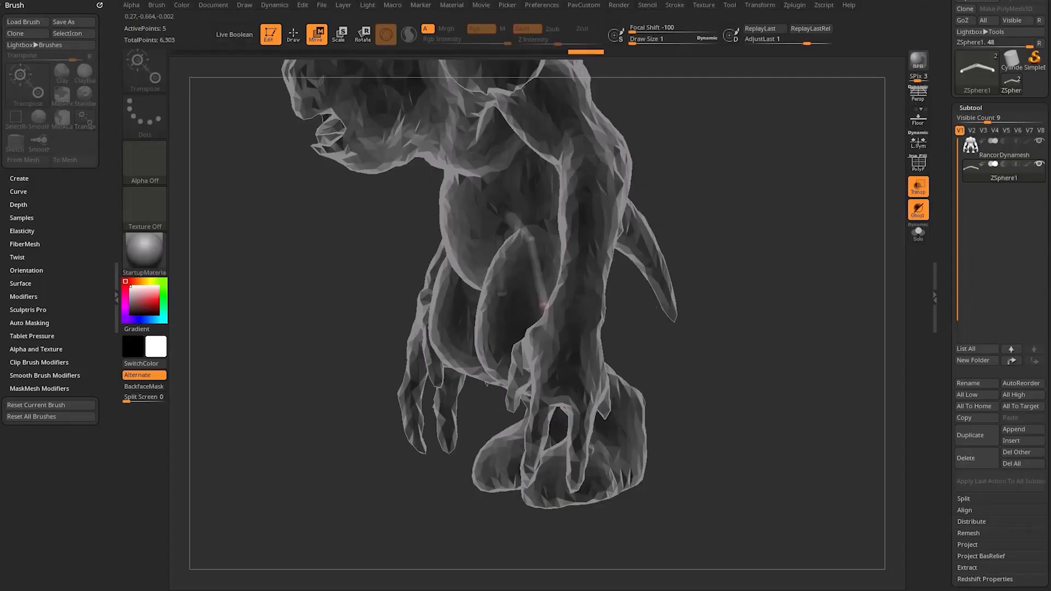
- Position the leg joints of the ZSphere rig inside the RancorDynamesh model
{"action": "left_click_drag", "start_coordinate": [766, 339], "coordinate": [657, 340]}
{"action": "key", "text": "w"}
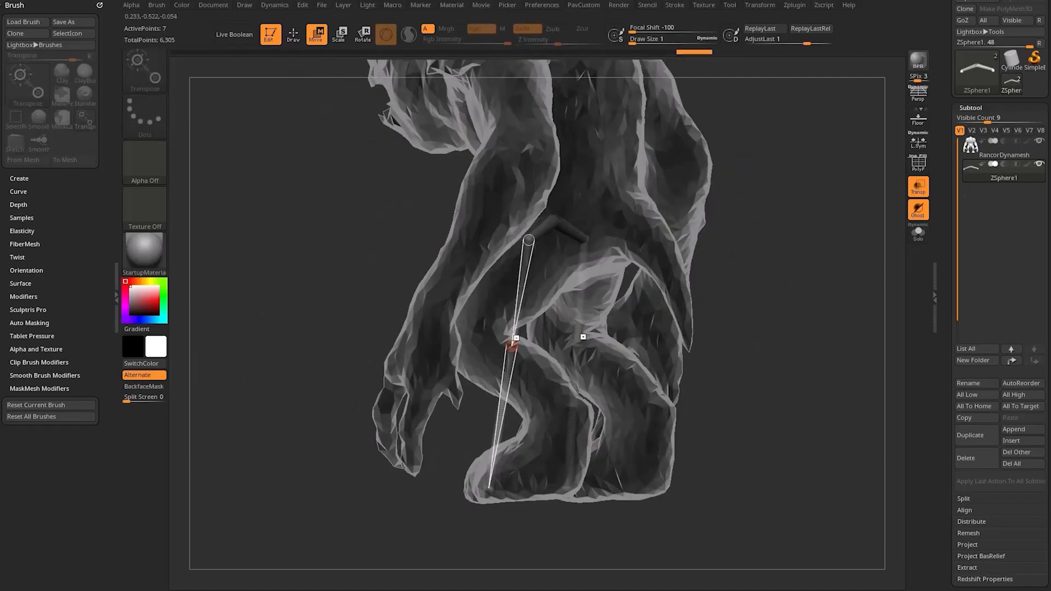